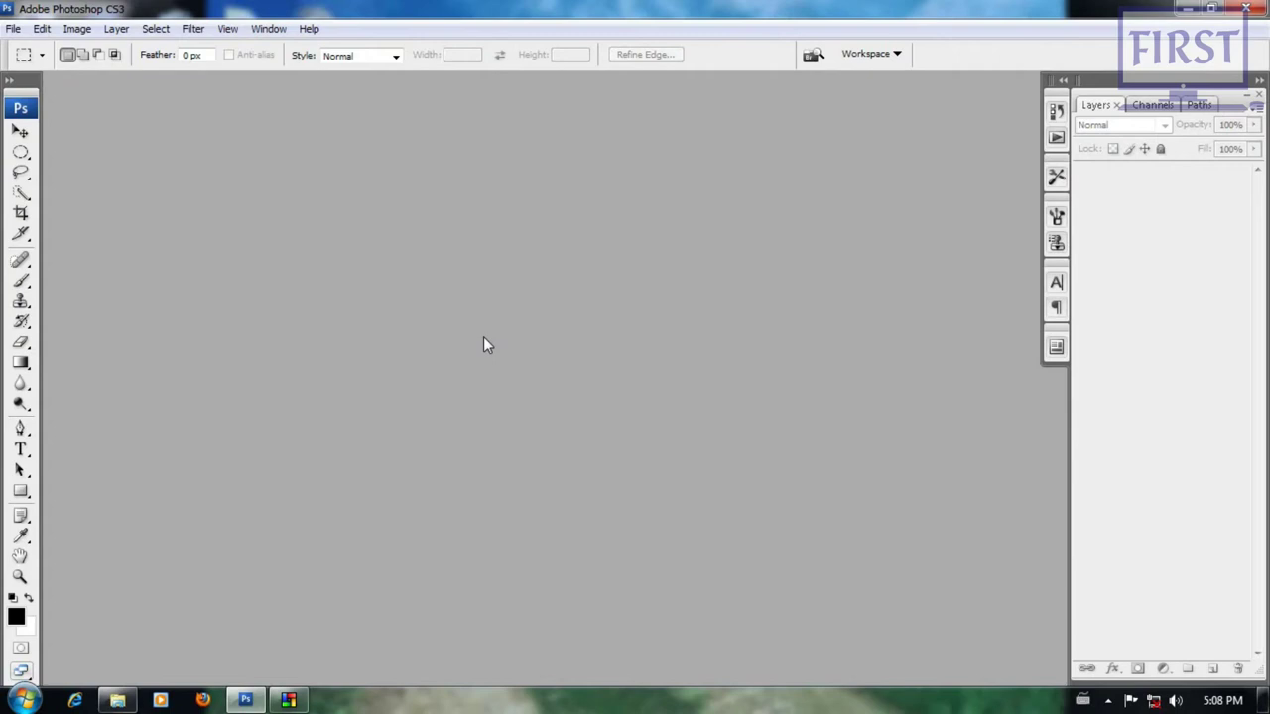
- Open 06End.psd, 06Start.psd and Photo.psd from the Lesson06 folder
{"action": "double_click", "coordinate": [514, 376]}
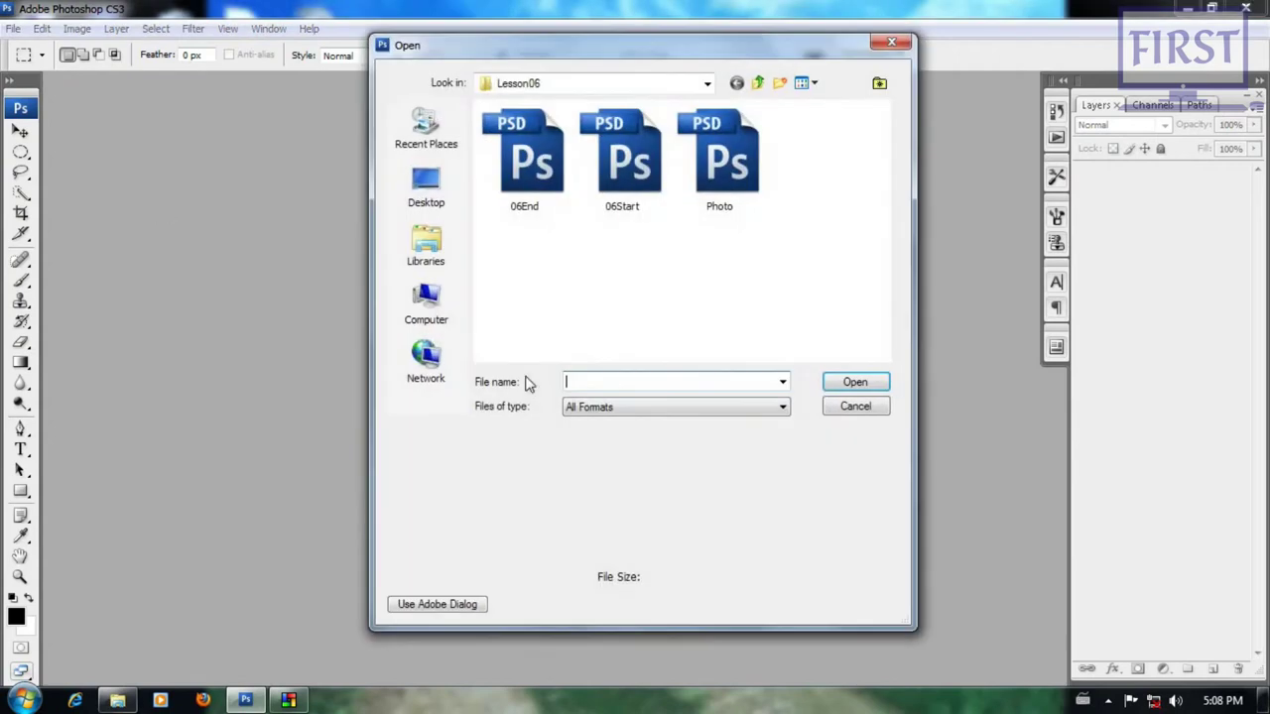
{"action": "left_click_drag", "start_coordinate": [823, 269], "coordinate": [526, 169]}
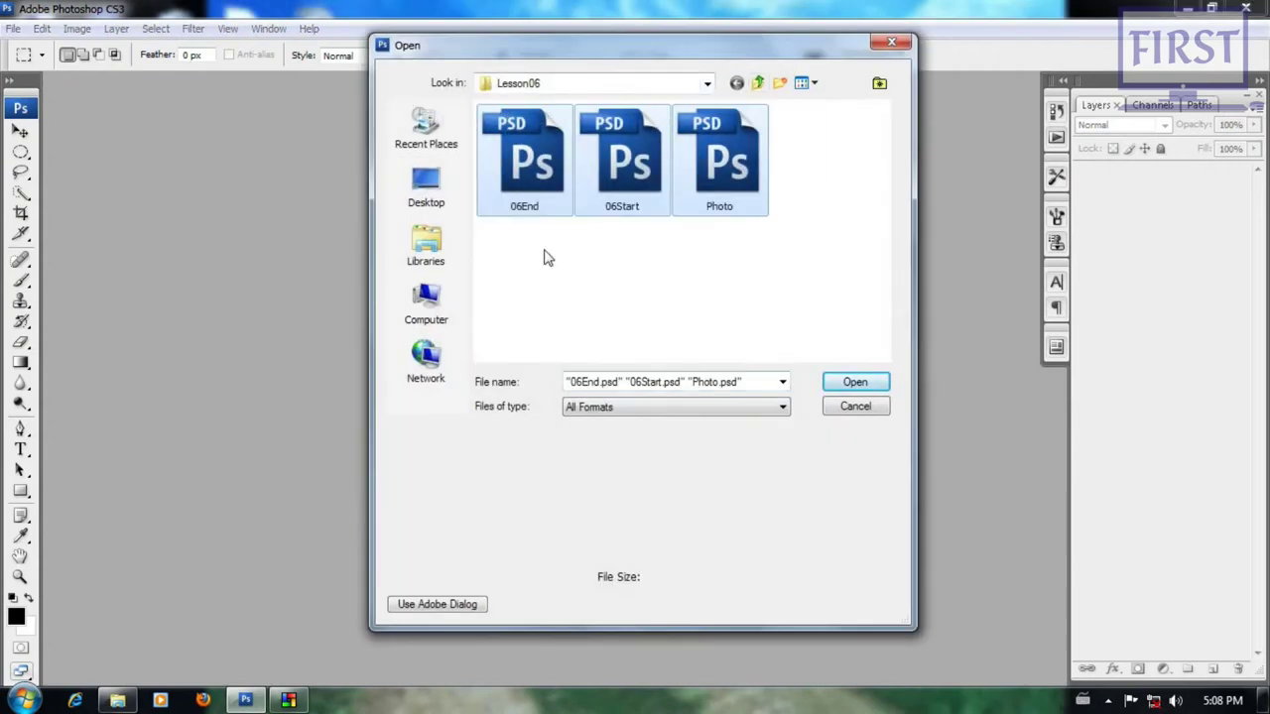
{"action": "key", "text": "Return"}
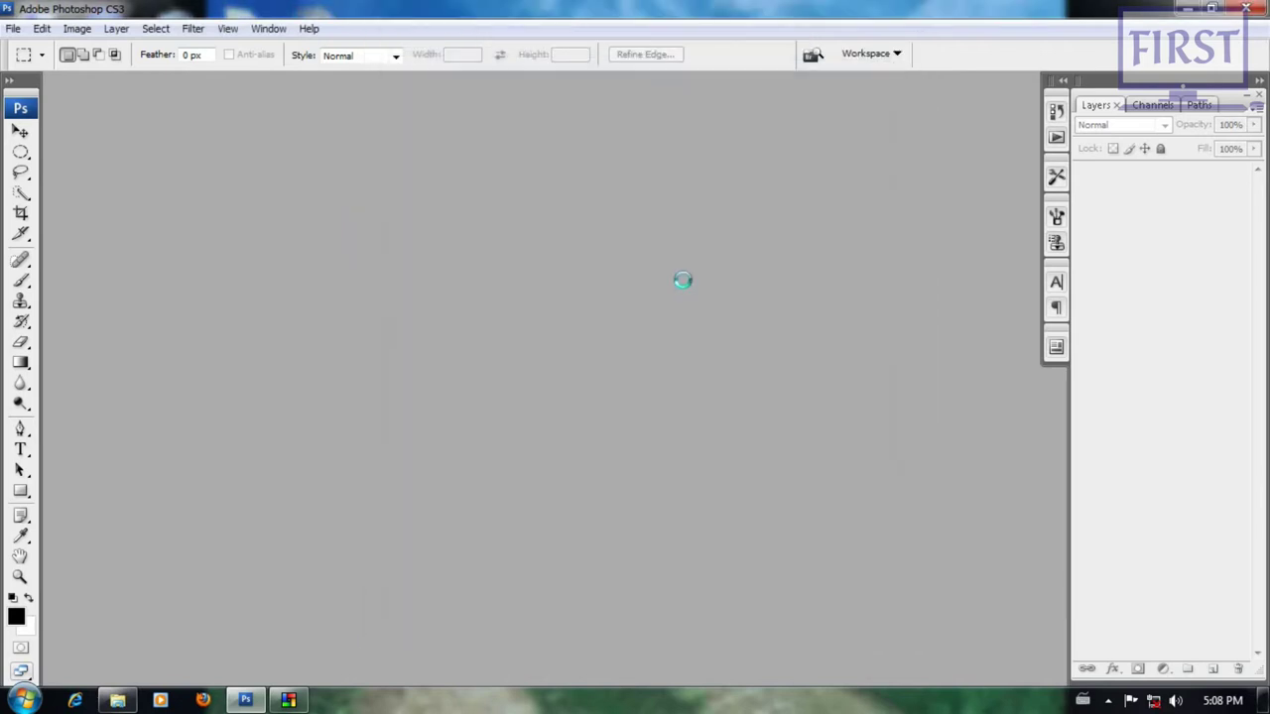
- Drag the Photo, 06Start and 06End windows apart so all three are visible
{"action": "mouse_move", "coordinate": [189, 105]}
{"action": "left_mouse_down"}
{"action": "mouse_move", "coordinate": [901, 161]}
{"action": "mouse_move", "coordinate": [828, 99]}
{"action": "mouse_move", "coordinate": [851, 103]}
{"action": "left_mouse_up"}
{"action": "mouse_move", "coordinate": [779, 117]}
{"action": "left_mouse_down"}
{"action": "mouse_move", "coordinate": [819, 170]}
{"action": "mouse_move", "coordinate": [813, 137]}
{"action": "left_mouse_up"}
{"action": "mouse_move", "coordinate": [262, 97]}
{"action": "left_mouse_down"}
{"action": "mouse_move", "coordinate": [600, 179]}
{"action": "mouse_move", "coordinate": [609, 116]}
{"action": "left_mouse_up"}
{"action": "mouse_move", "coordinate": [213, 99]}
{"action": "left_mouse_down"}
{"action": "mouse_move", "coordinate": [218, 115]}
{"action": "mouse_move", "coordinate": [218, 102]}
{"action": "left_mouse_up"}
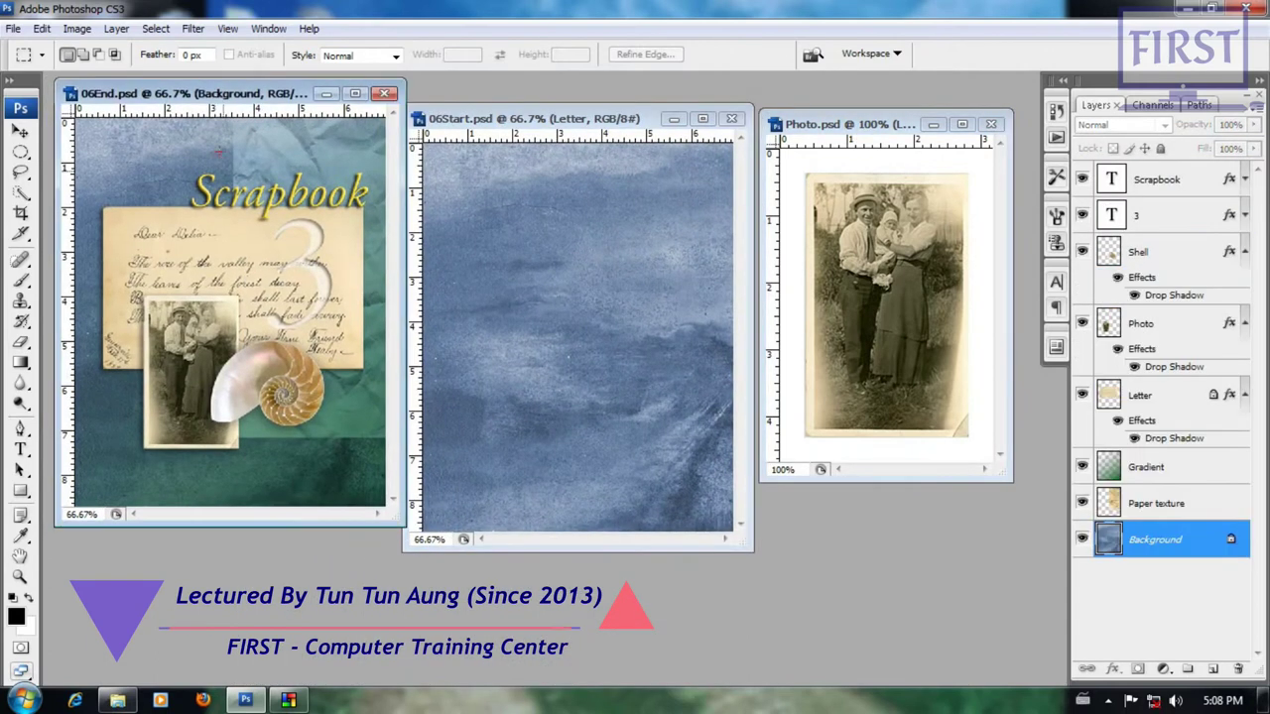
- Zoom out on 06Start and briefly preview the hidden 2 text layer
{"action": "left_click", "coordinate": [524, 119]}
{"action": "key", "text": "ctrl+minus"}
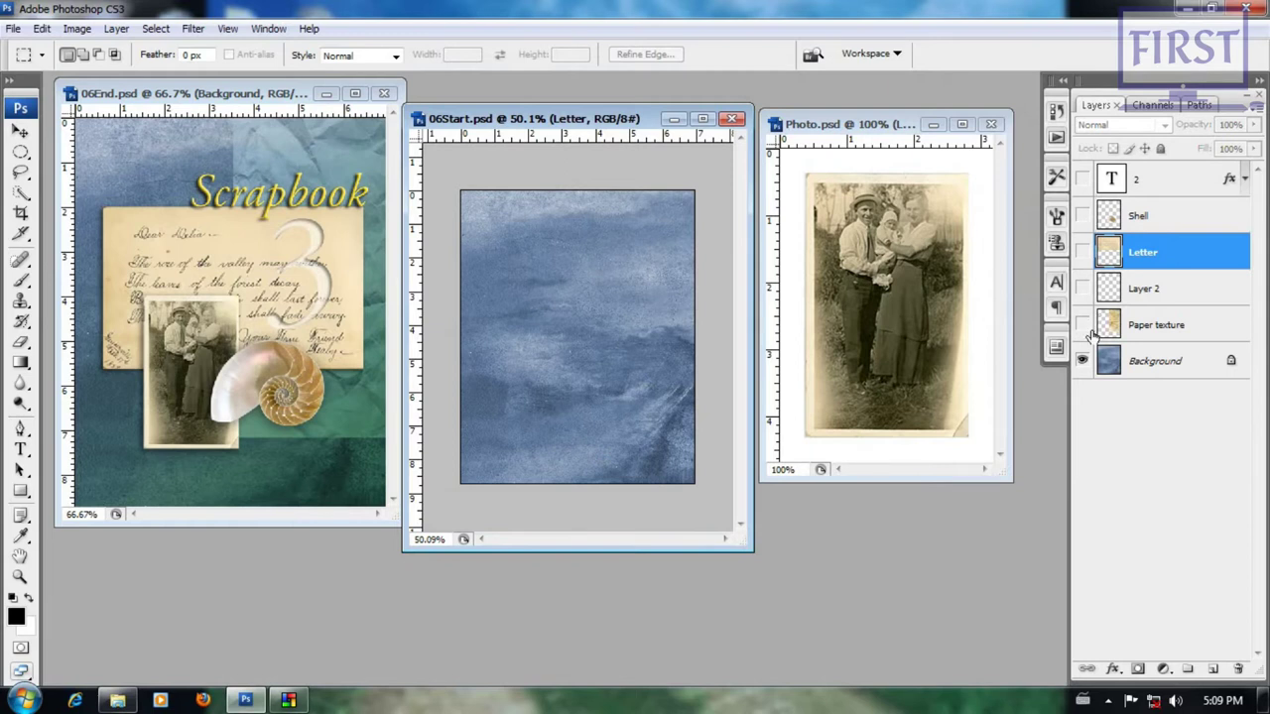
{"action": "left_click", "coordinate": [1081, 178]}
{"action": "left_click", "coordinate": [1082, 178]}
- Preview and rehide the Letter and Paper texture layers, then bring Photo.psd forward
{"action": "left_click", "coordinate": [1082, 248]}
{"action": "left_click", "coordinate": [1081, 250]}
{"action": "left_click", "coordinate": [1081, 258]}
{"action": "left_click", "coordinate": [1081, 260]}
{"action": "left_click", "coordinate": [1083, 319]}
{"action": "left_click", "coordinate": [1082, 319]}
{"action": "left_click_drag", "start_coordinate": [849, 109], "coordinate": [847, 109]}
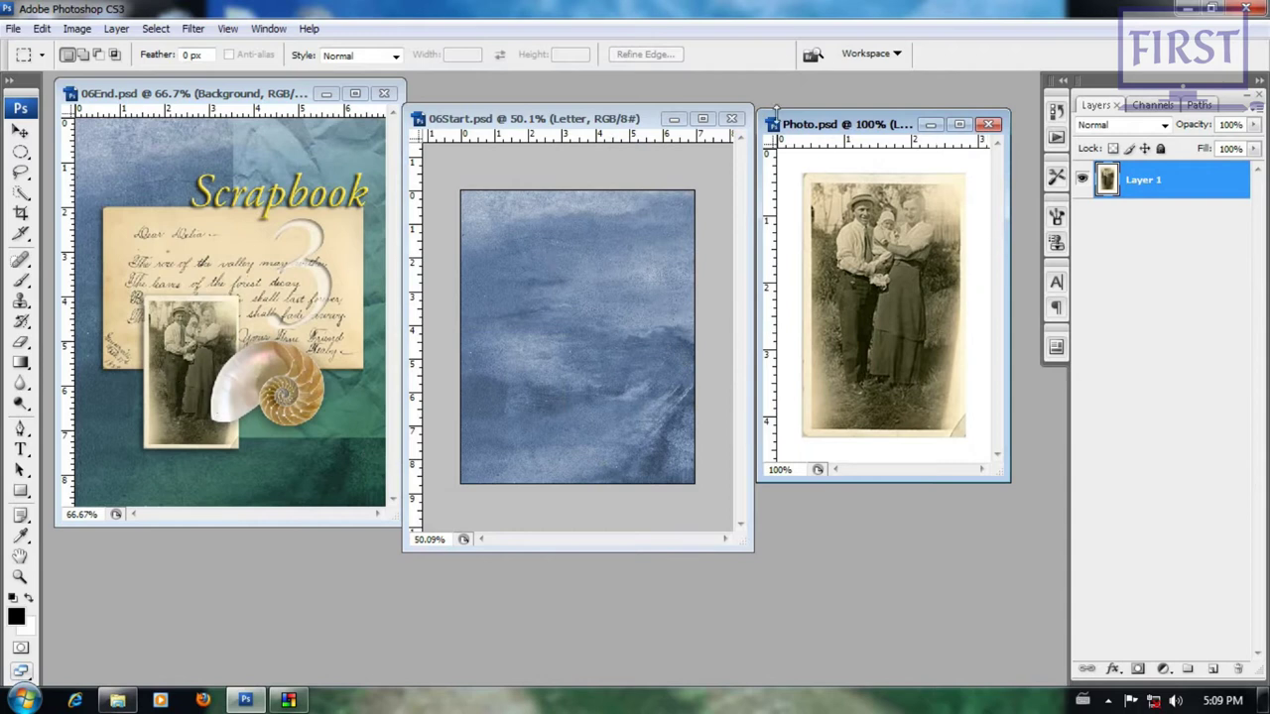
{"action": "scroll", "coordinate": [813, 203], "scroll_direction": "down", "scroll_amount": 1}
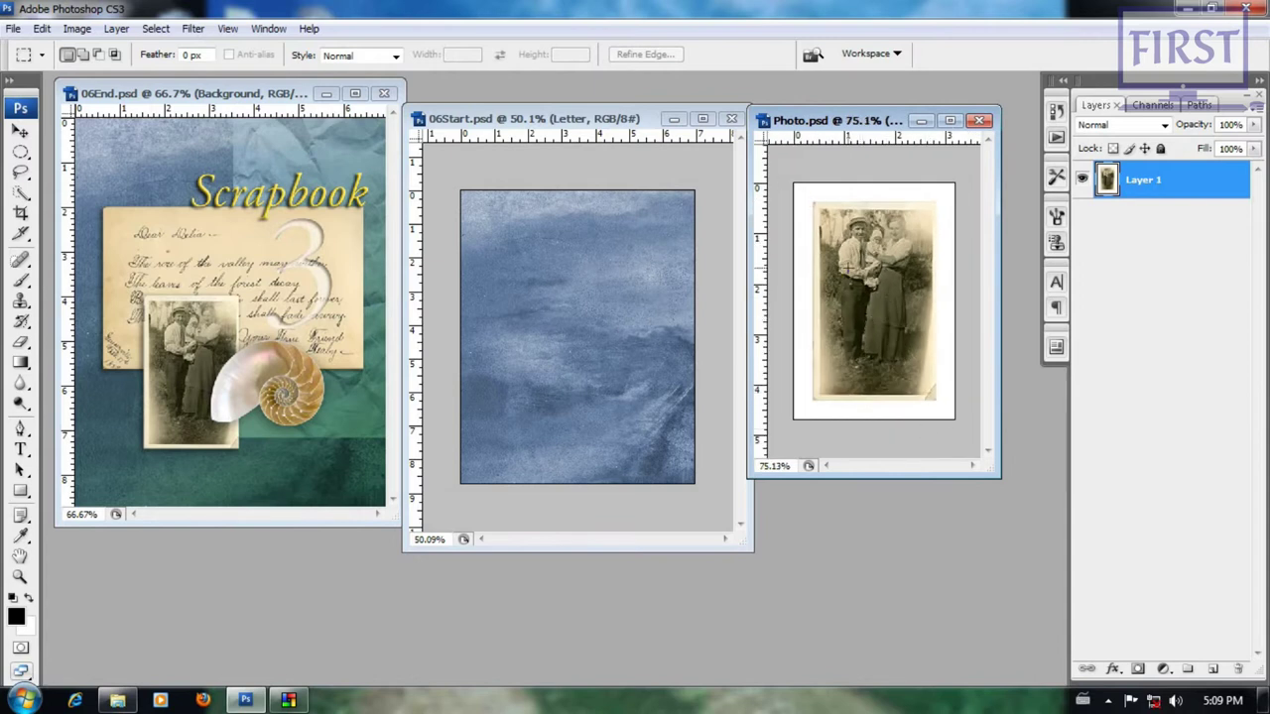
- Marquee-select the family photo in Photo.psd and drag it into 06Start
{"action": "right_click", "coordinate": [20, 152]}
{"action": "left_click", "coordinate": [108, 154]}
{"action": "left_click_drag", "start_coordinate": [821, 211], "coordinate": [936, 398]}
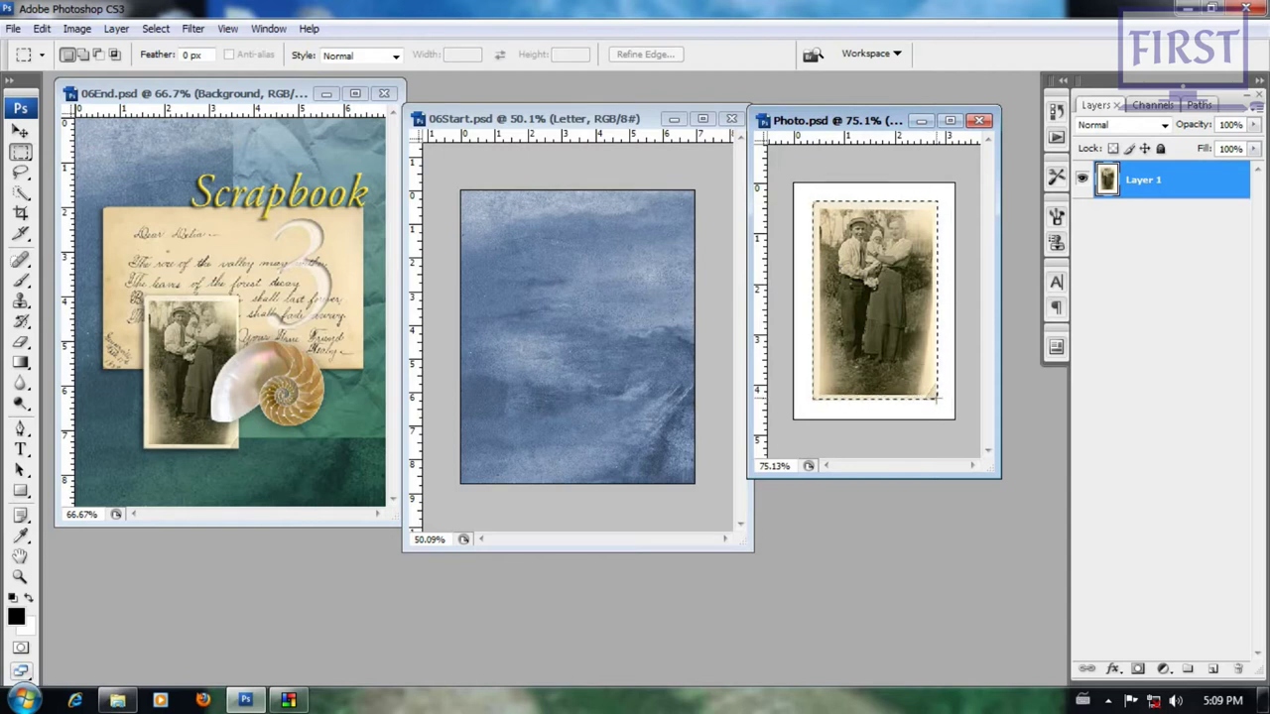
{"action": "left_click_drag", "start_coordinate": [936, 398], "coordinate": [935, 398]}
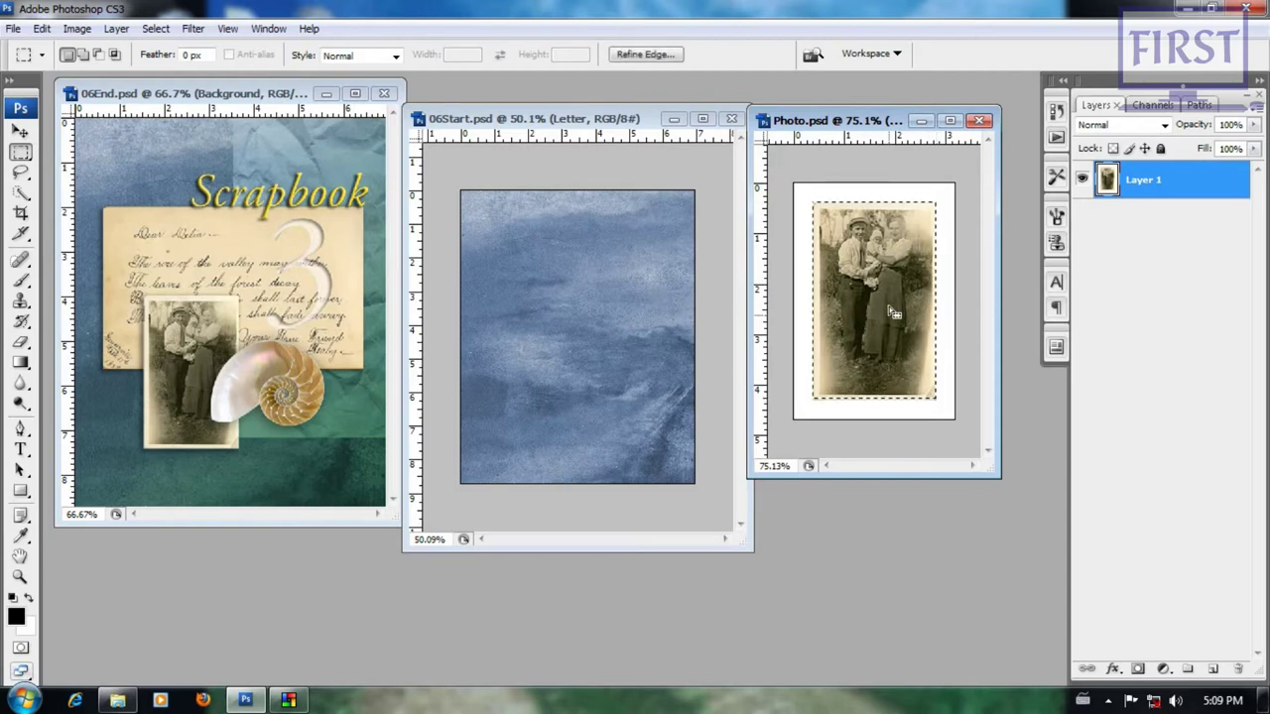
{"action": "left_click", "coordinate": [20, 131]}
{"action": "left_click_drag", "start_coordinate": [891, 294], "coordinate": [600, 326]}
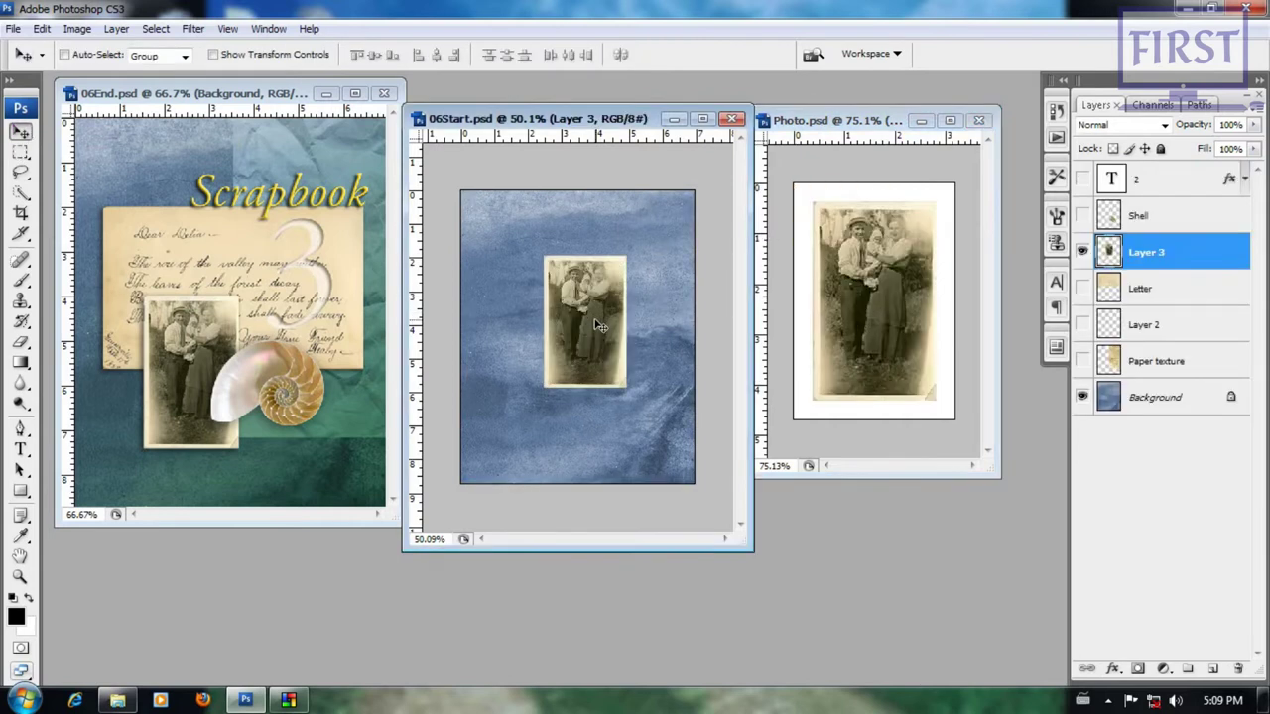
- Close Photo.psd, shift the pasted photo lower-left, and enlarge the 06Start window
{"action": "left_click", "coordinate": [979, 120]}
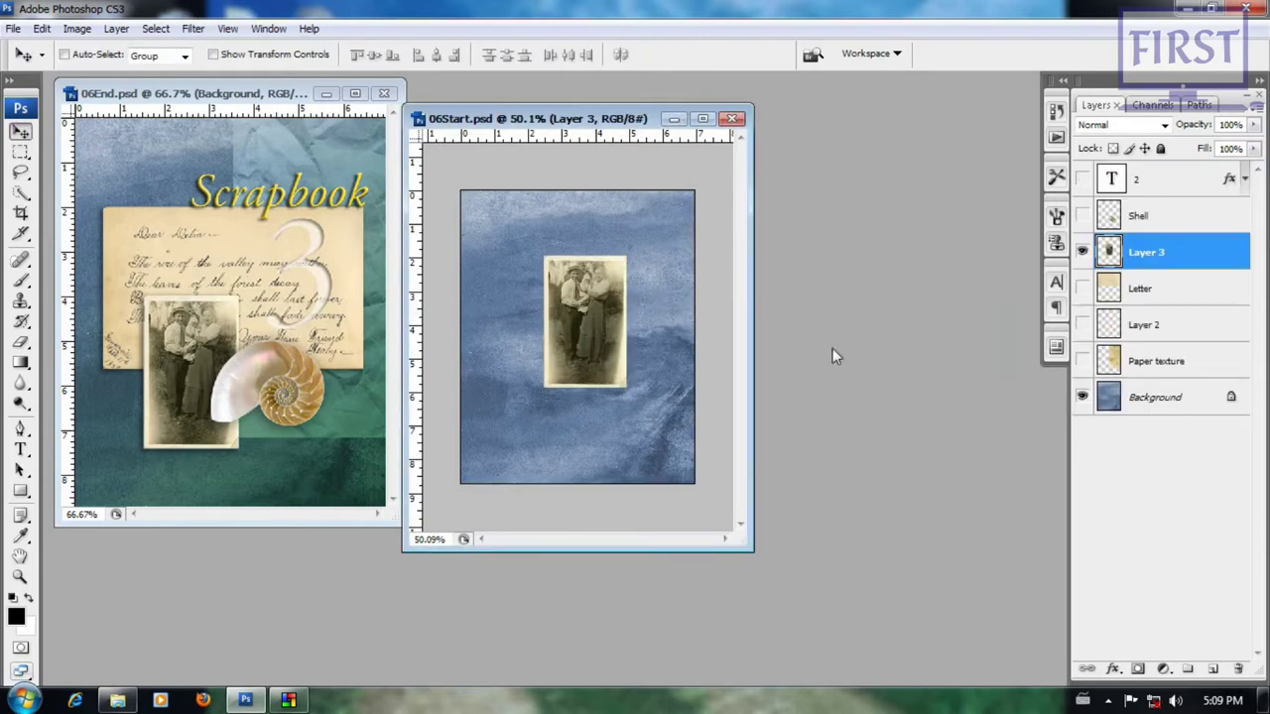
{"action": "left_click_drag", "start_coordinate": [584, 323], "coordinate": [560, 369]}
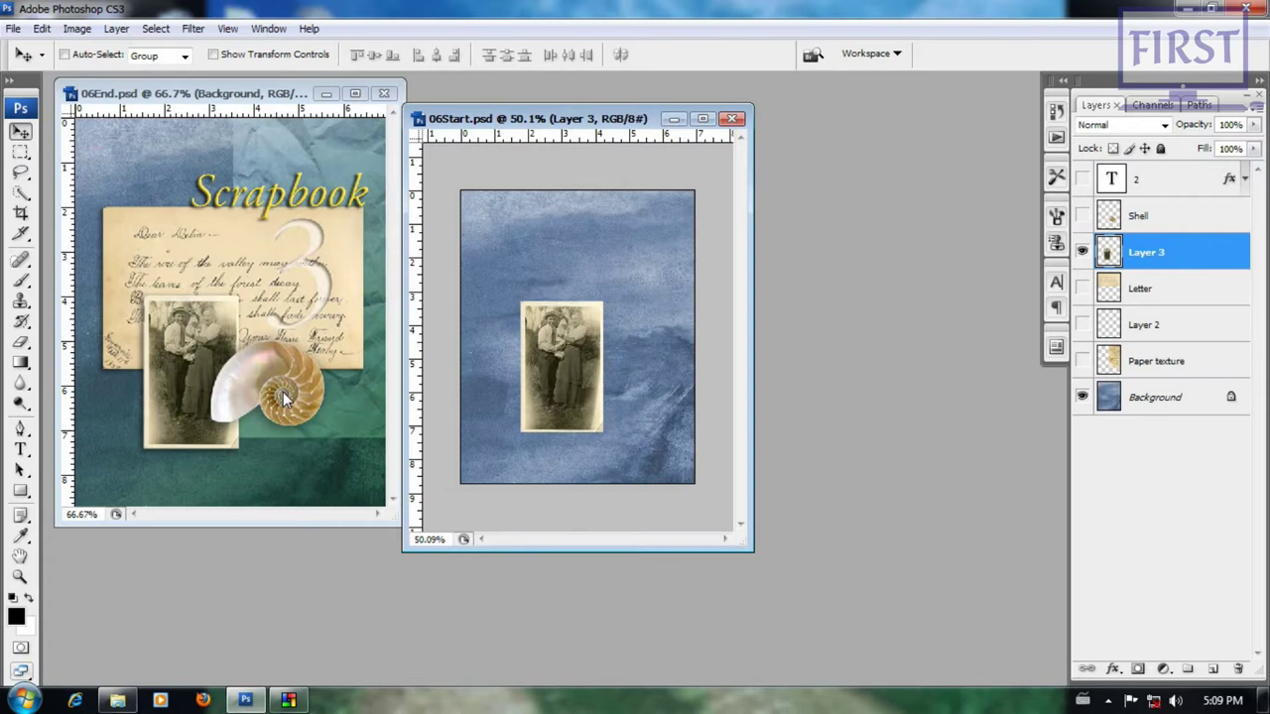
{"action": "left_click_drag", "start_coordinate": [593, 129], "coordinate": [697, 127]}
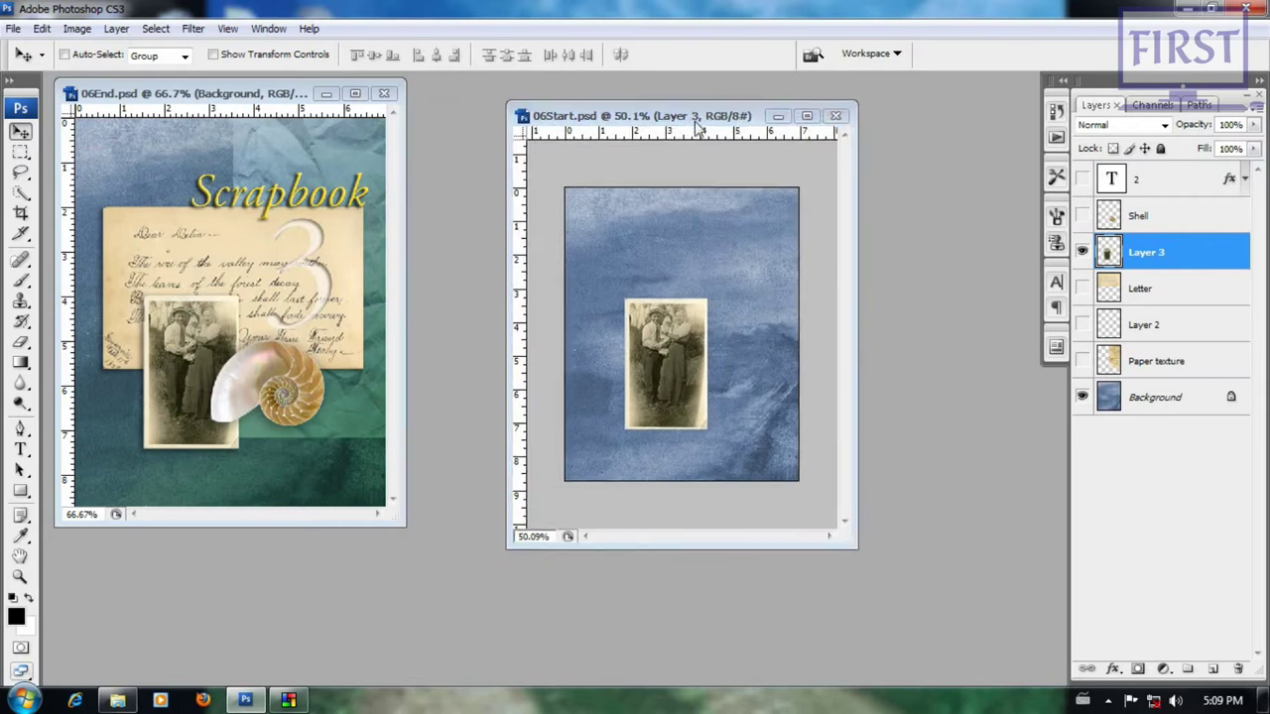
{"action": "key", "text": "ctrl+plus"}
{"action": "left_click_drag", "start_coordinate": [671, 415], "coordinate": [734, 328]}
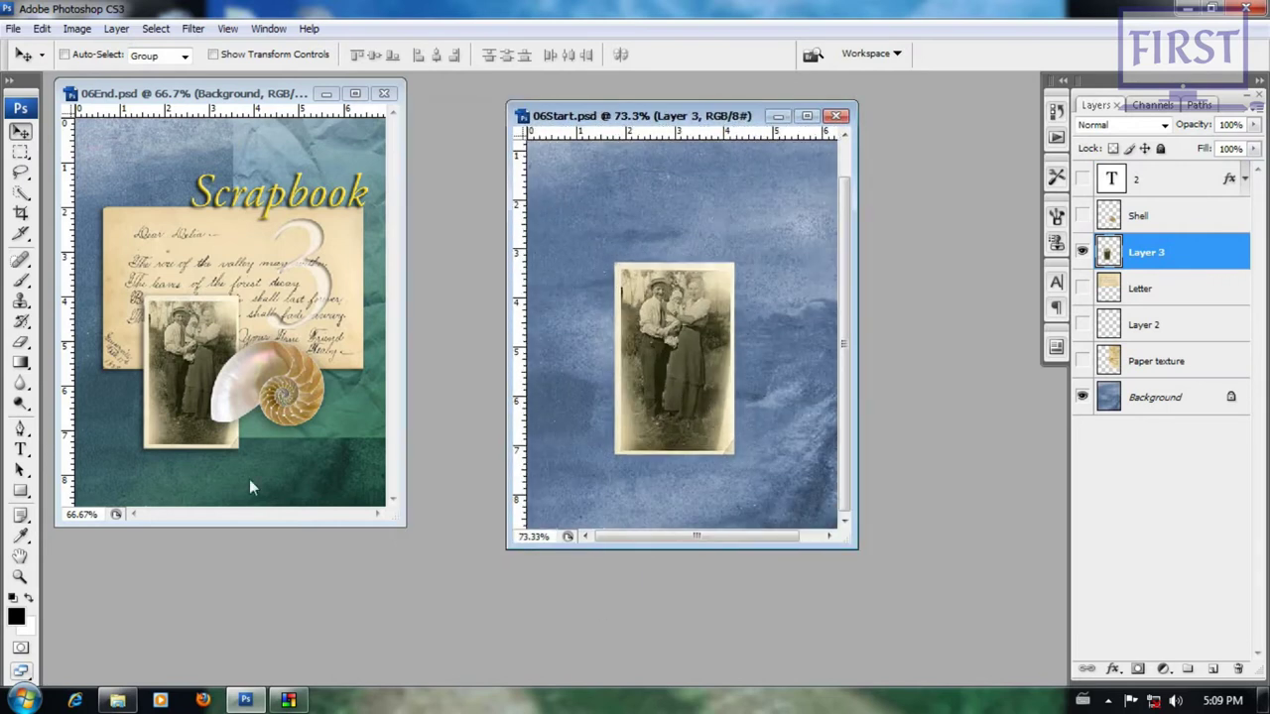
{"action": "left_click_drag", "start_coordinate": [859, 551], "coordinate": [935, 598]}
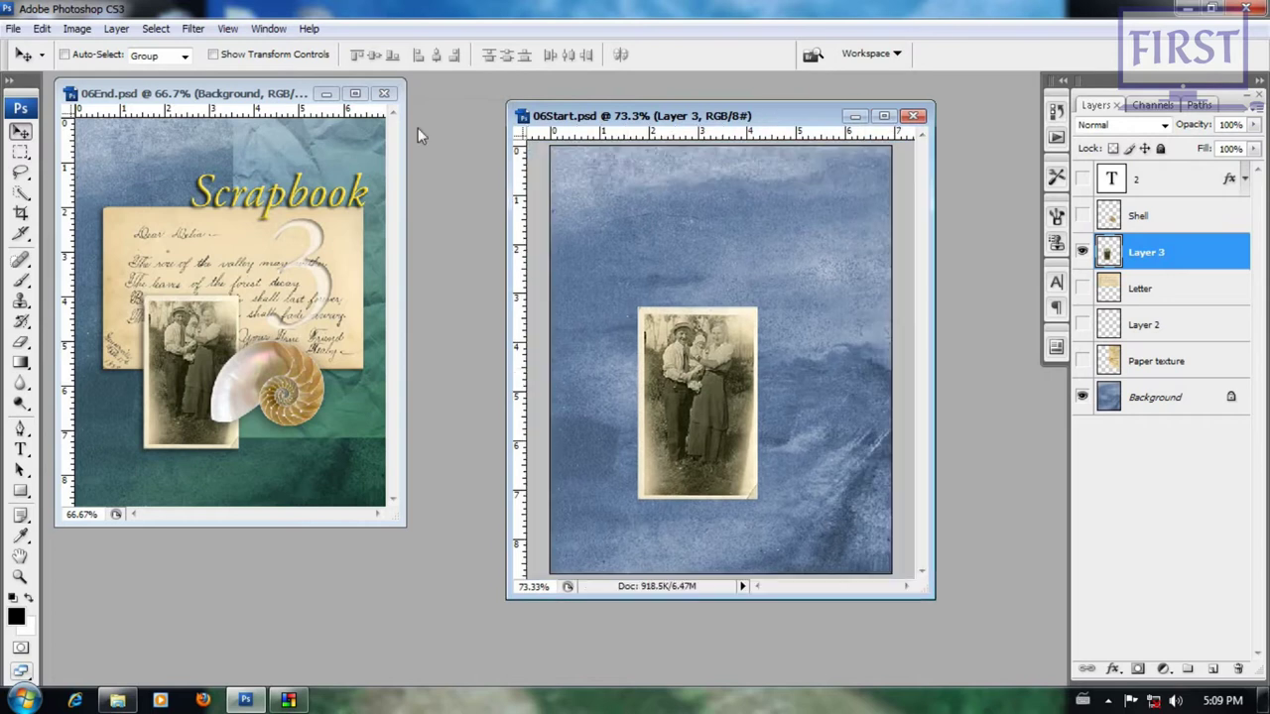
- Tile 06End and 06Start vertically and zoom 06Start to 66.7%
{"action": "left_click", "coordinate": [269, 28]}
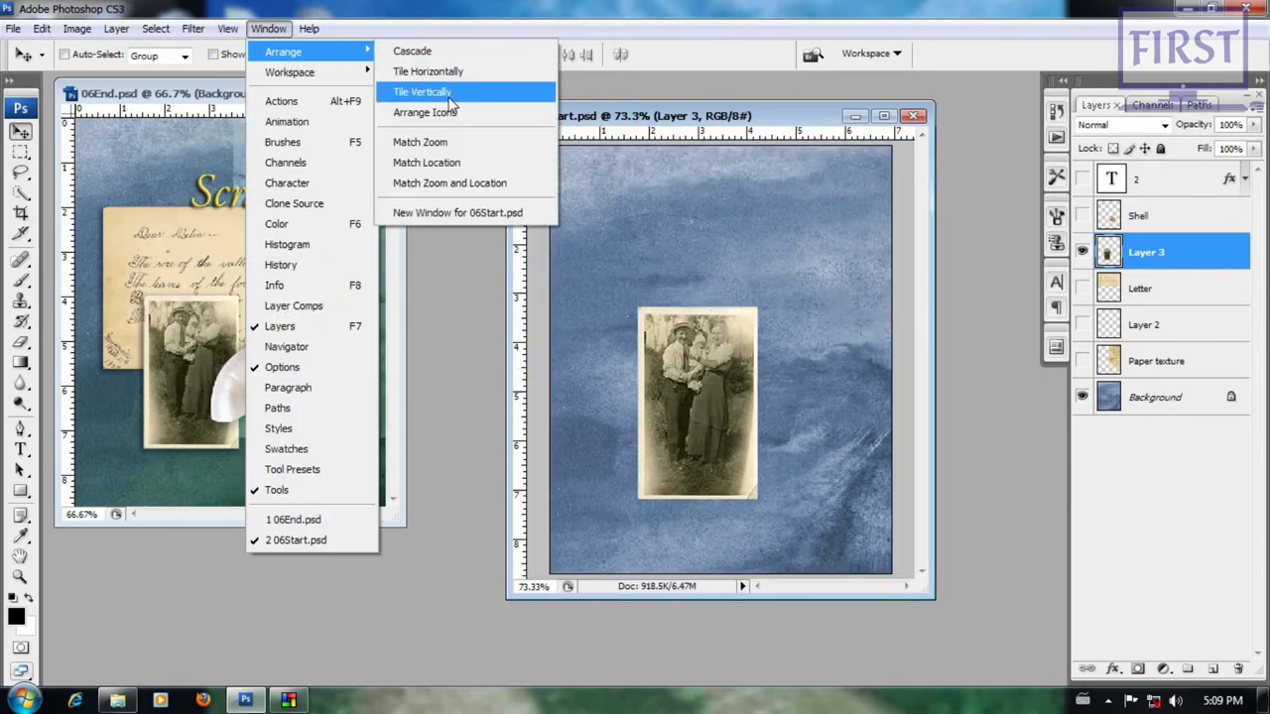
{"action": "left_click", "coordinate": [449, 103]}
{"action": "key", "text": "ctrl+0"}
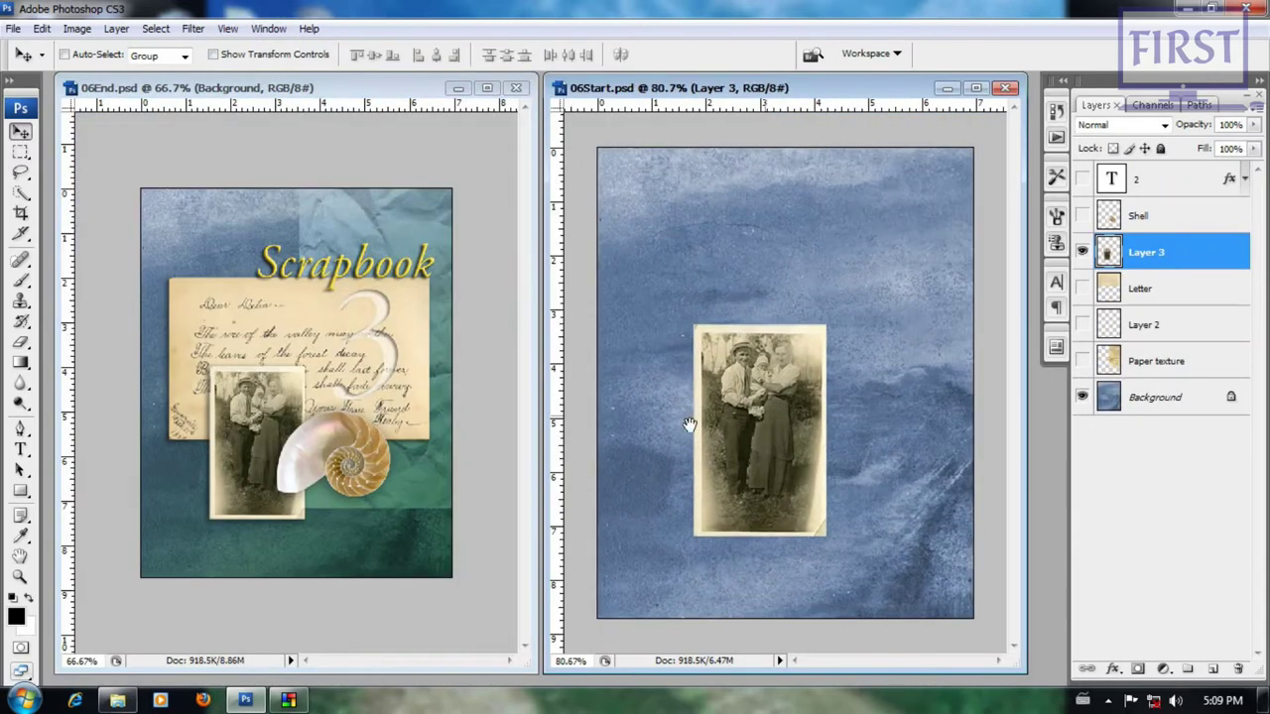
{"action": "key", "text": "ctrl+minus"}
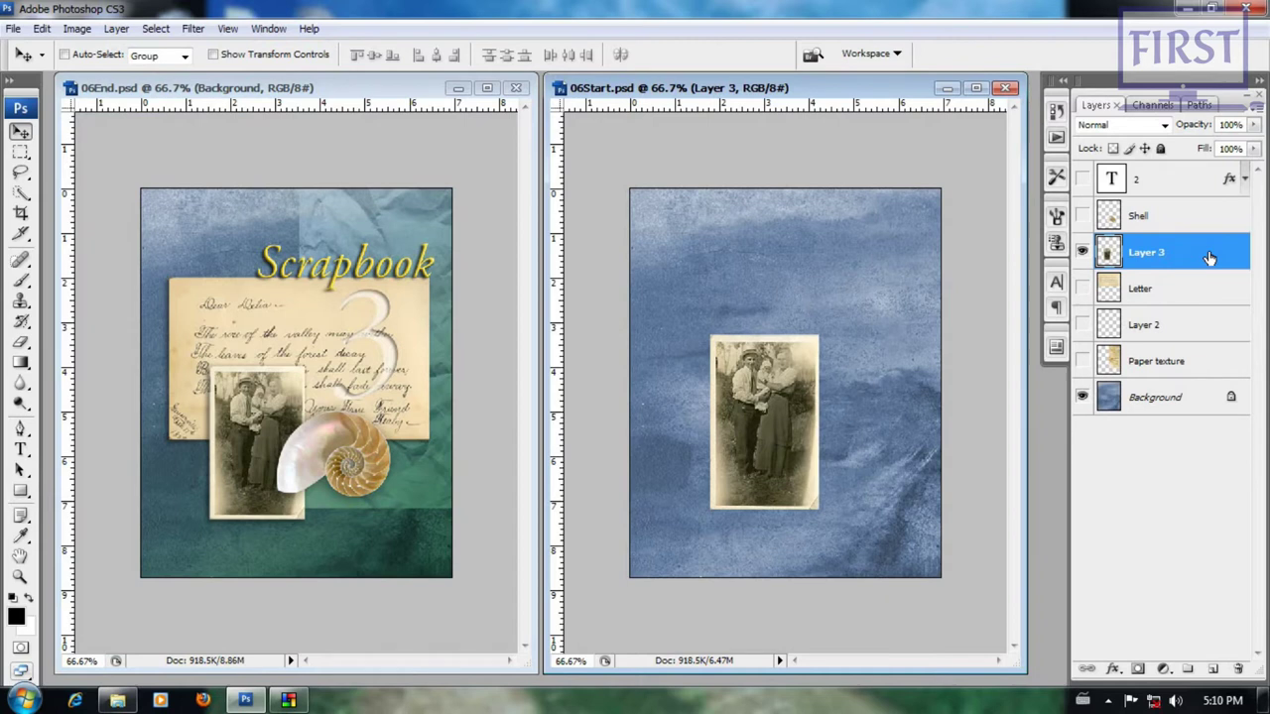
{"action": "left_click", "coordinate": [119, 28]}
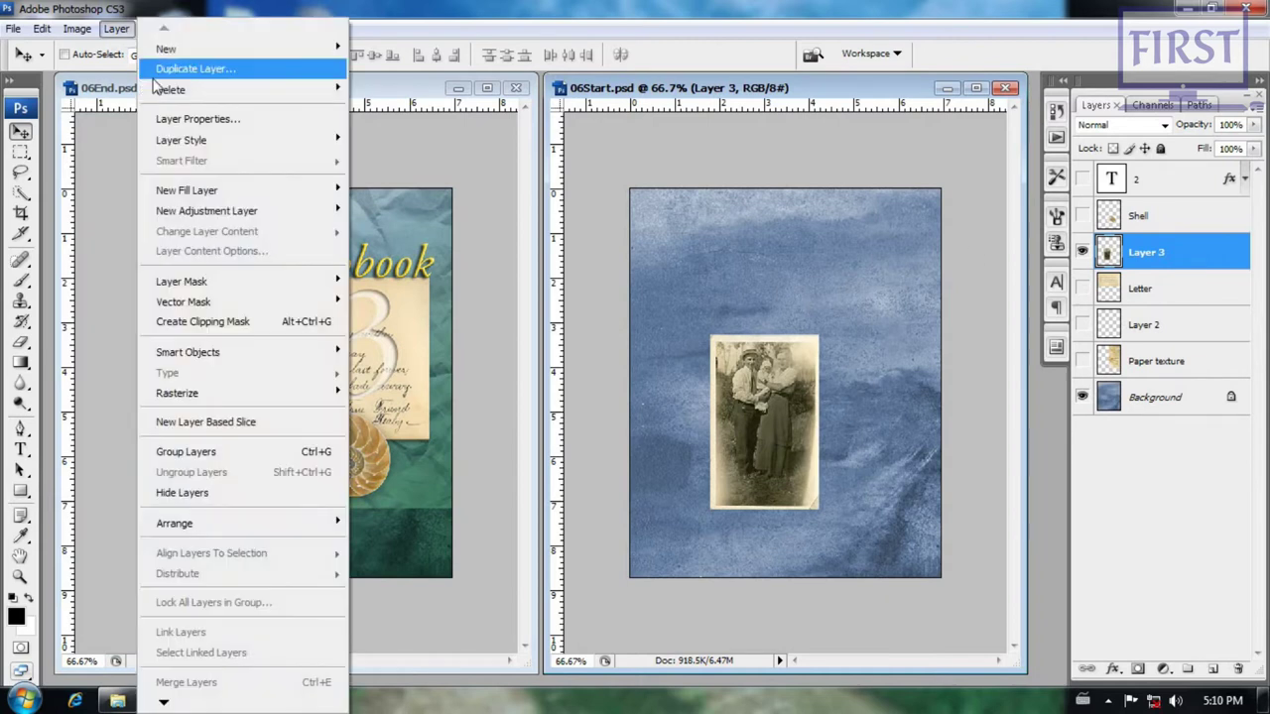
{"action": "mouse_move", "coordinate": [182, 139]}
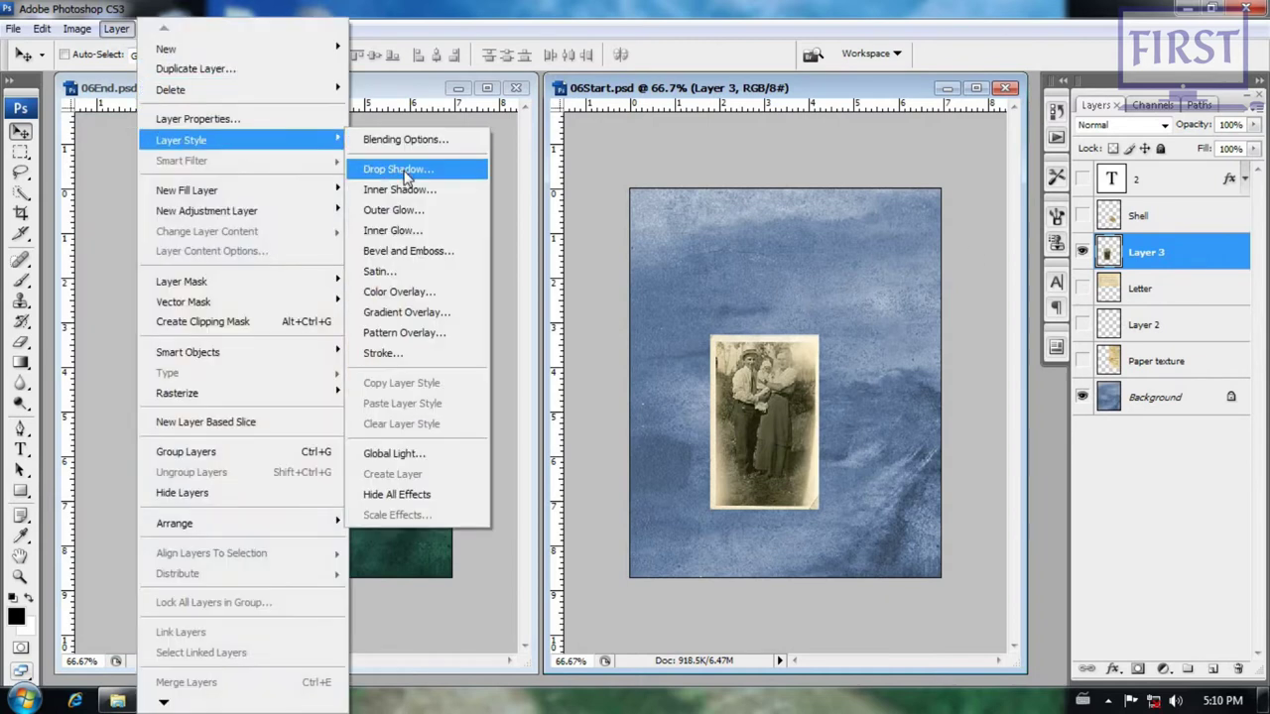
- Give Layer 3 a Drop Shadow: 56° angle, 7 px distance, 16 px size, lower opacity
{"action": "double_click", "coordinate": [1207, 258]}
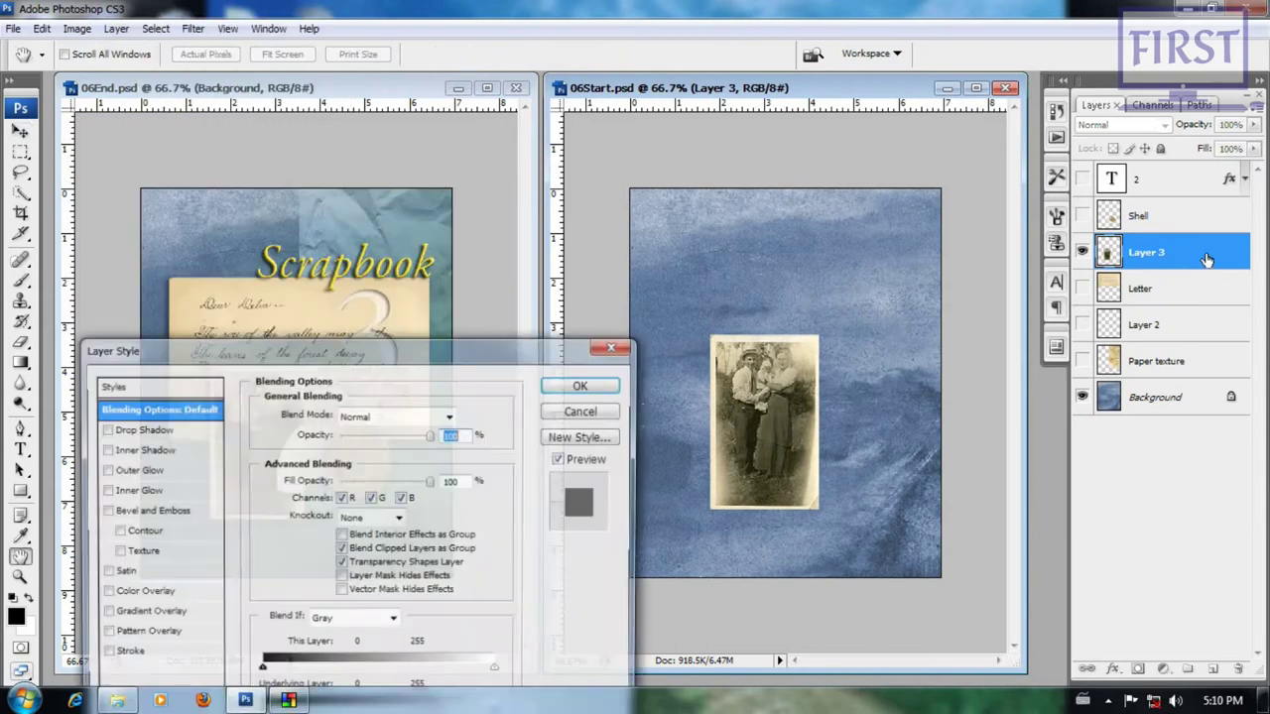
{"action": "left_click_drag", "start_coordinate": [554, 357], "coordinate": [1215, 87]}
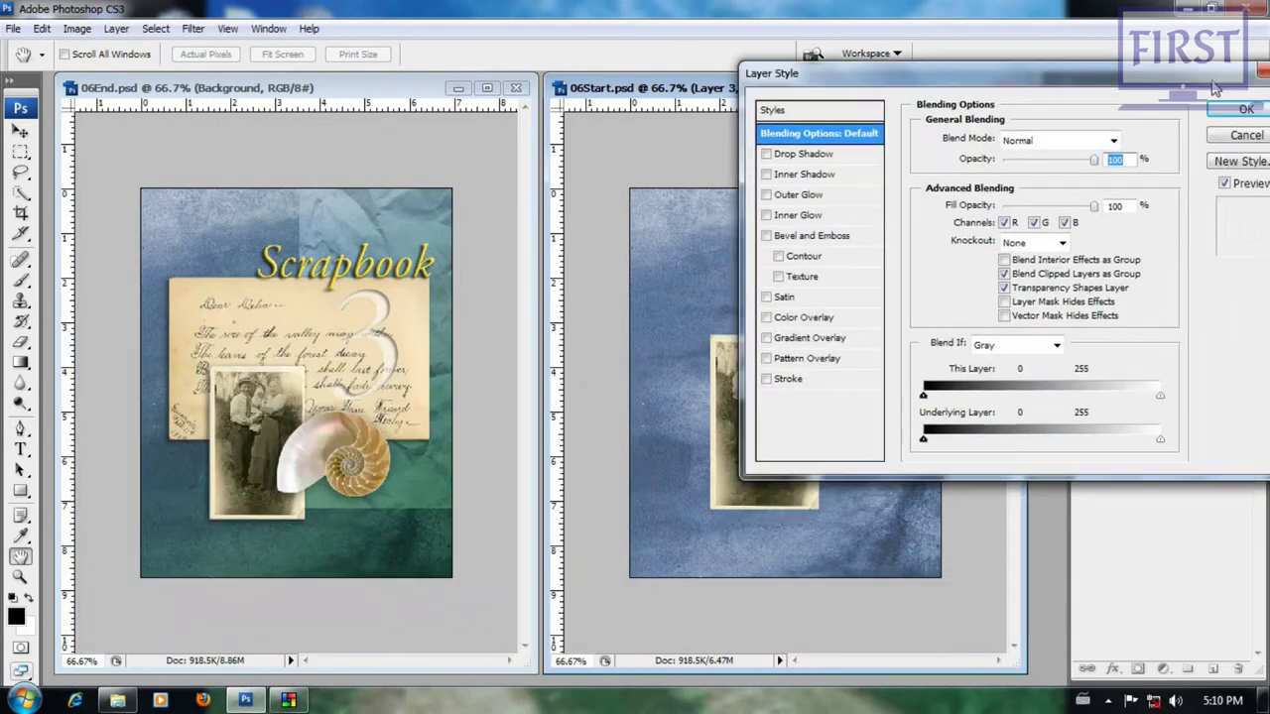
{"action": "left_click", "coordinate": [807, 157]}
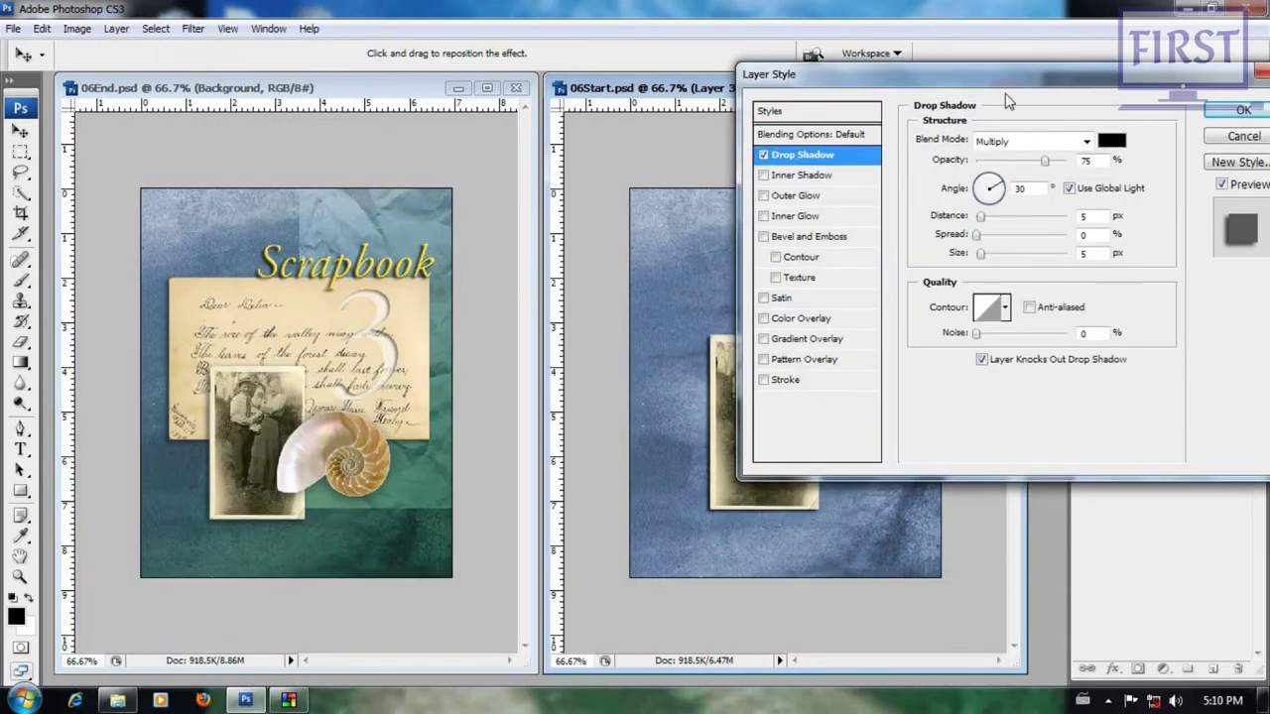
{"action": "left_click_drag", "start_coordinate": [1008, 83], "coordinate": [1030, 73]}
{"action": "left_click_drag", "start_coordinate": [764, 501], "coordinate": [776, 487]}
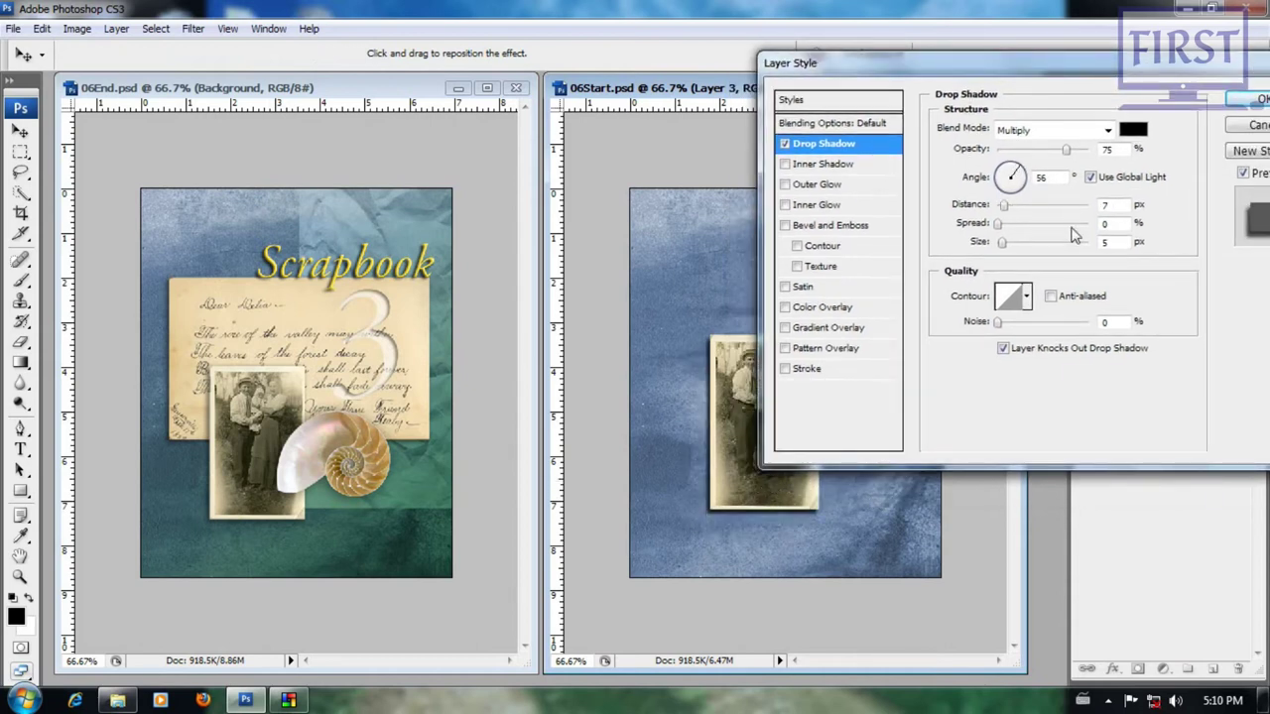
{"action": "left_click_drag", "start_coordinate": [1002, 243], "coordinate": [1008, 244]}
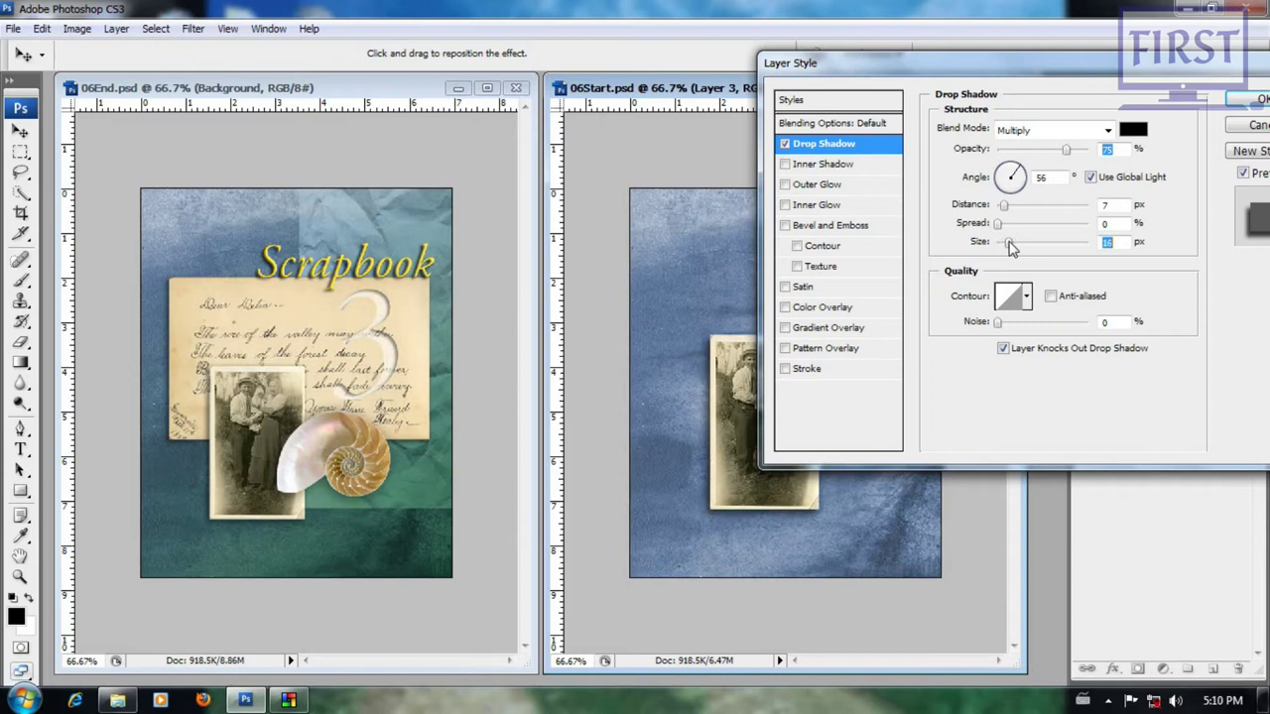
{"action": "left_click_drag", "start_coordinate": [1068, 154], "coordinate": [1043, 156]}
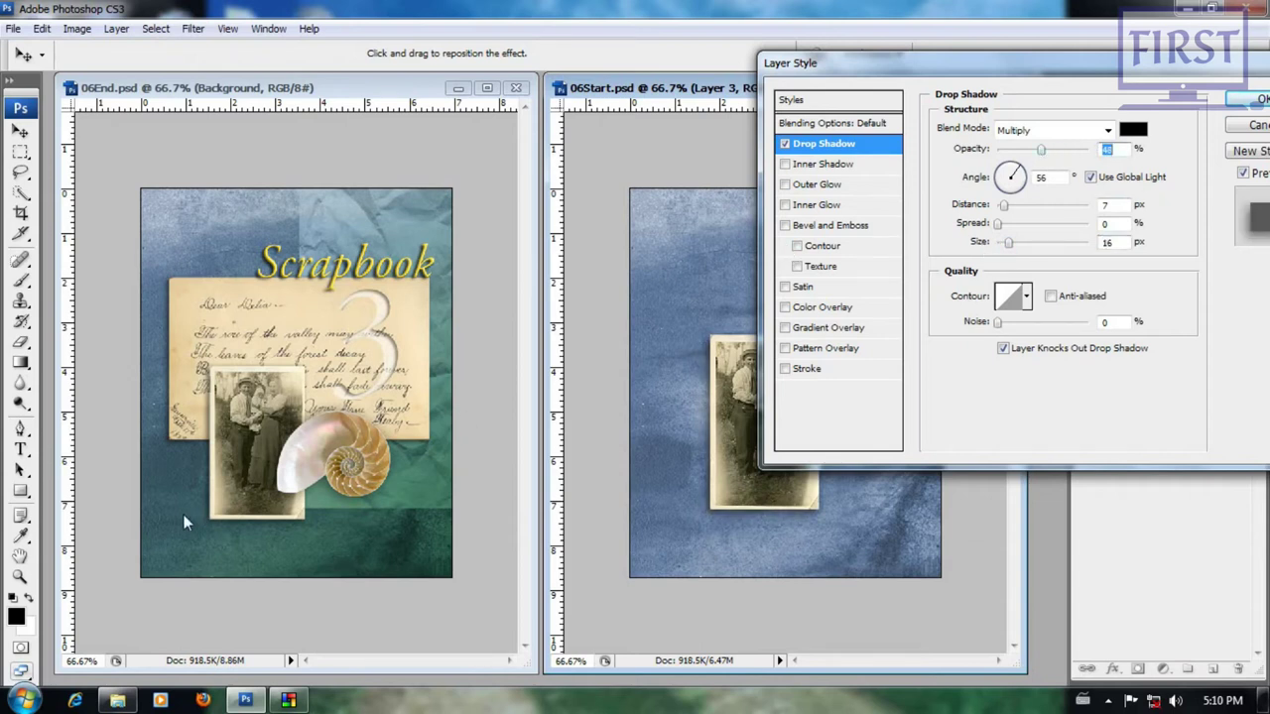
{"action": "left_click", "coordinate": [1257, 103]}
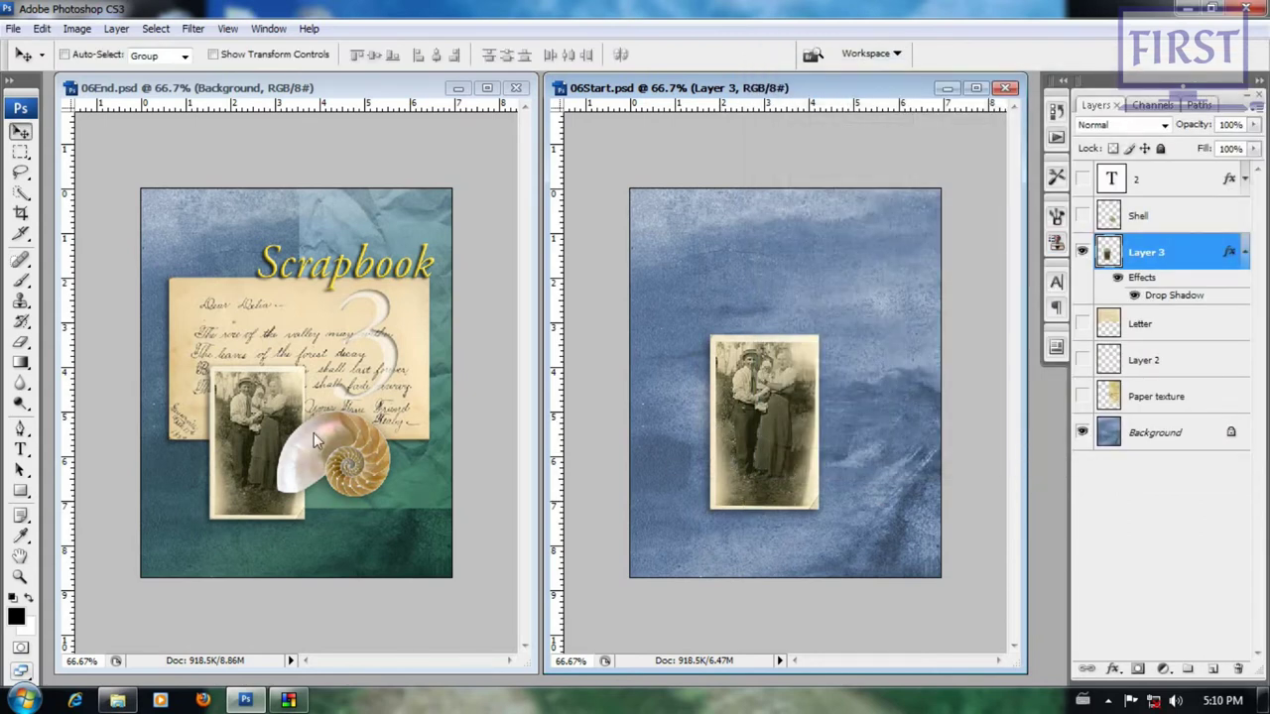
- Show the Shell layer, copy Layer 3's drop shadow onto it, and reveal the Letter layer
{"action": "left_click", "coordinate": [1082, 215]}
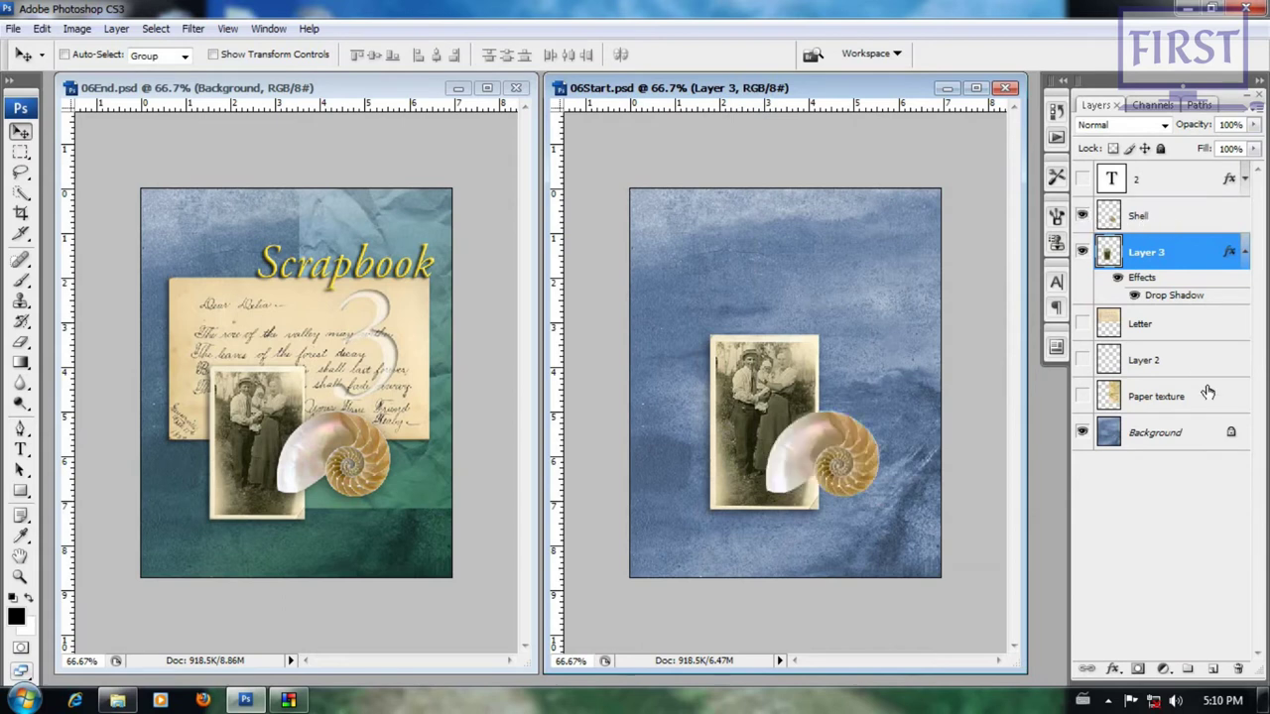
{"action": "left_click", "coordinate": [1165, 223]}
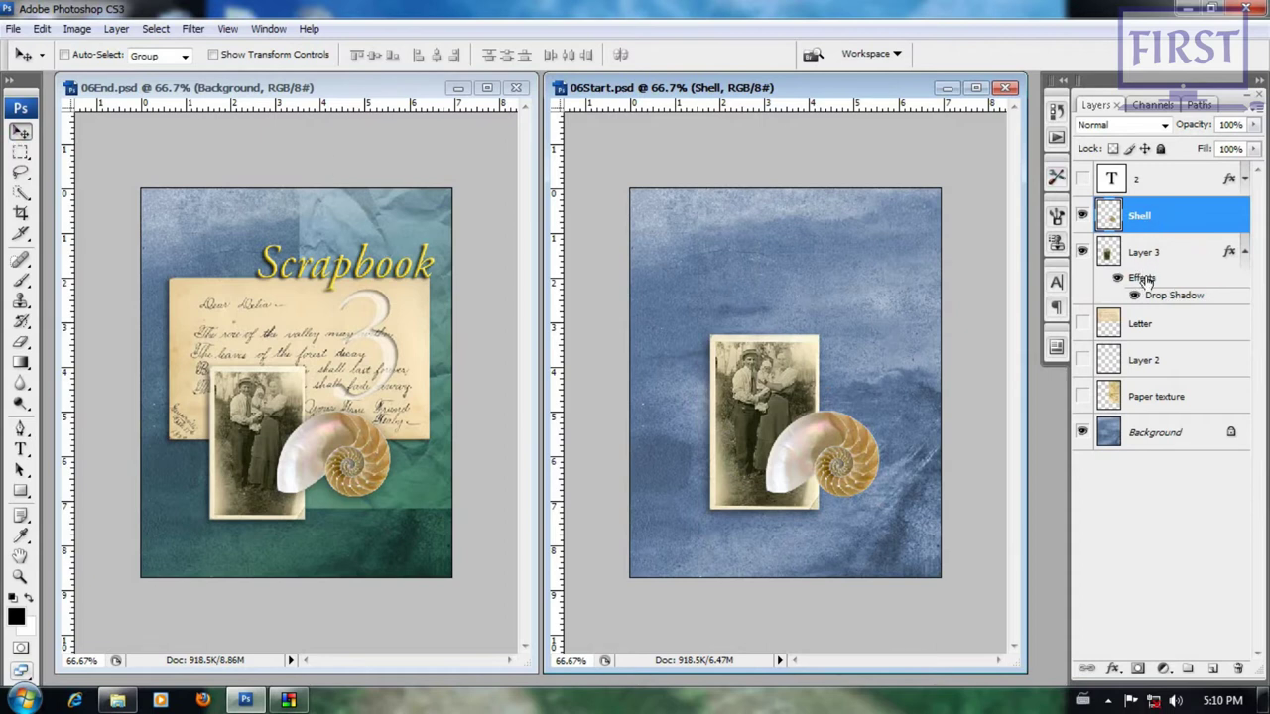
{"action": "left_click_drag", "start_coordinate": [1142, 278], "coordinate": [1149, 218]}
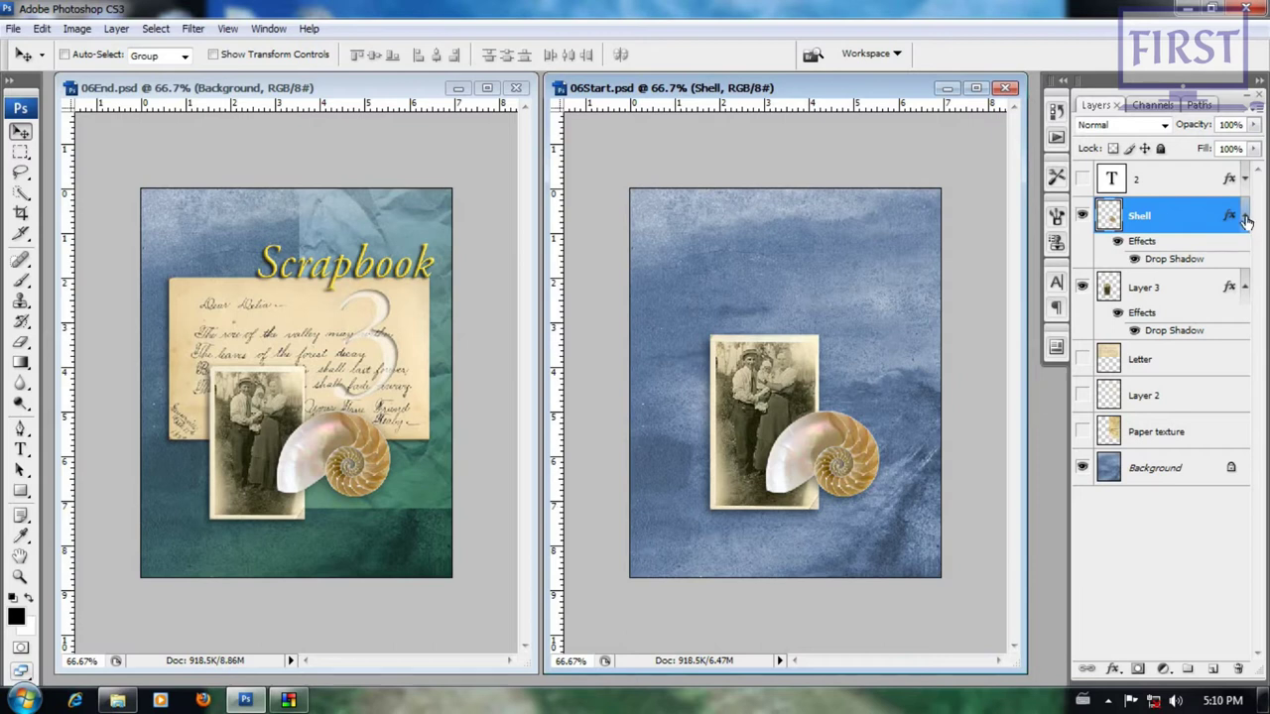
{"action": "left_click", "coordinate": [1246, 216]}
{"action": "left_click", "coordinate": [1245, 251]}
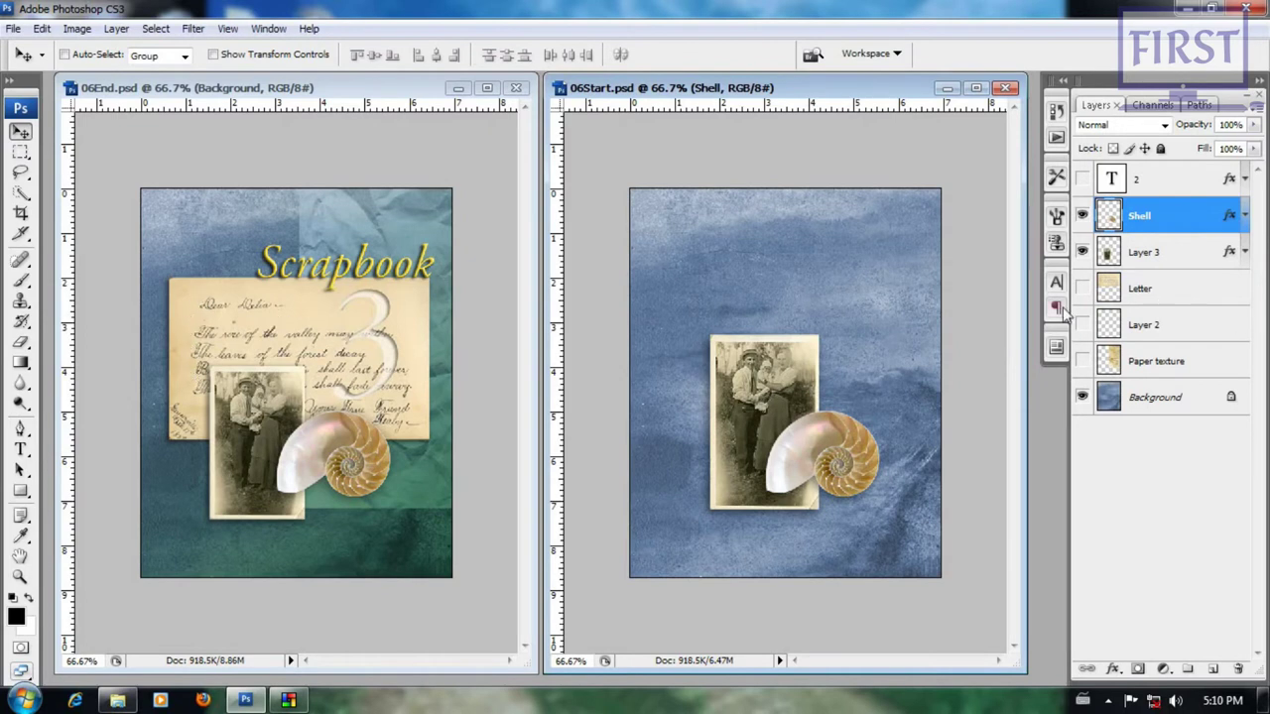
{"action": "left_click", "coordinate": [1082, 287]}
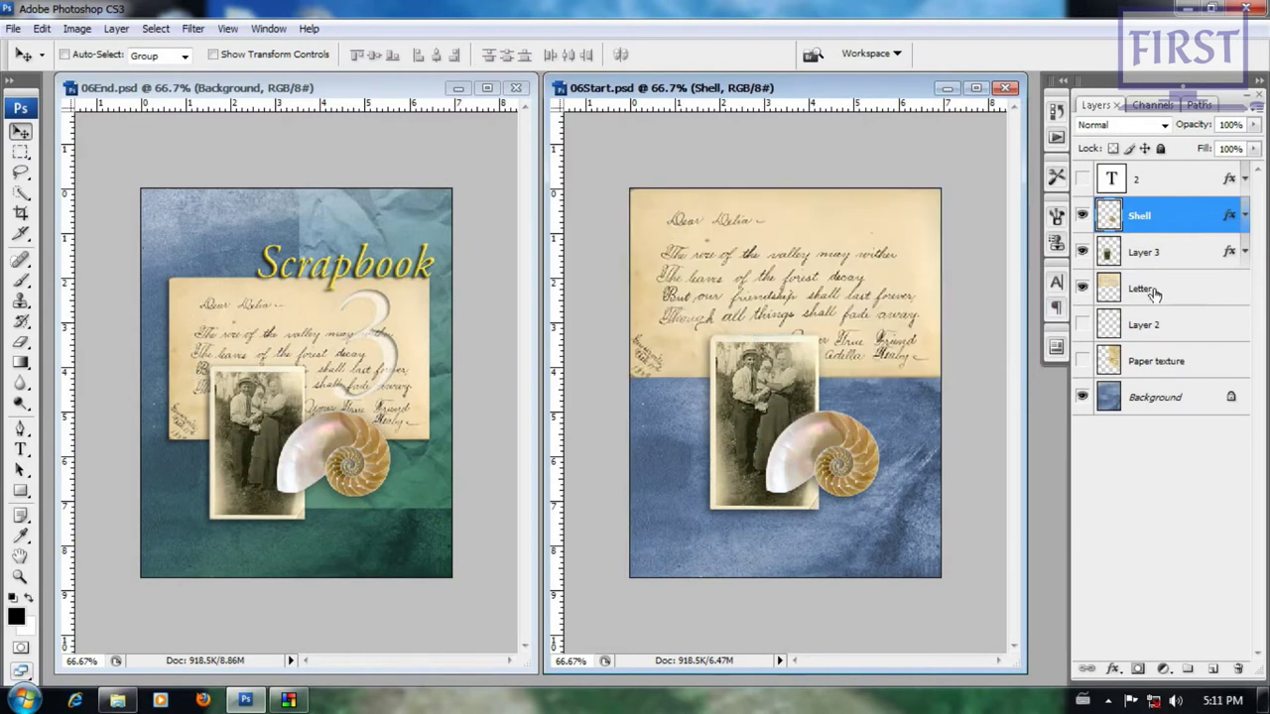
- Move the Letter image lower and scale it down to 80.7%
{"action": "left_click", "coordinate": [1151, 288]}
{"action": "left_click_drag", "start_coordinate": [856, 235], "coordinate": [858, 311]}
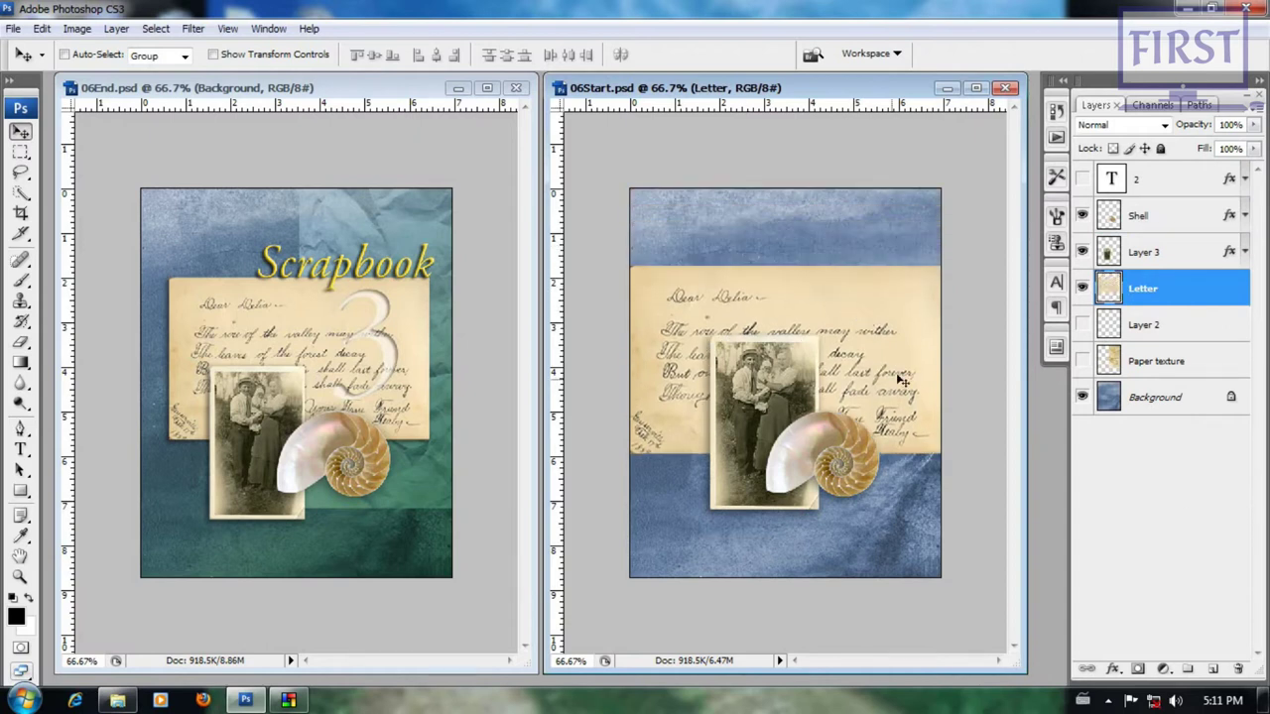
{"action": "key", "text": "ctrl+t"}
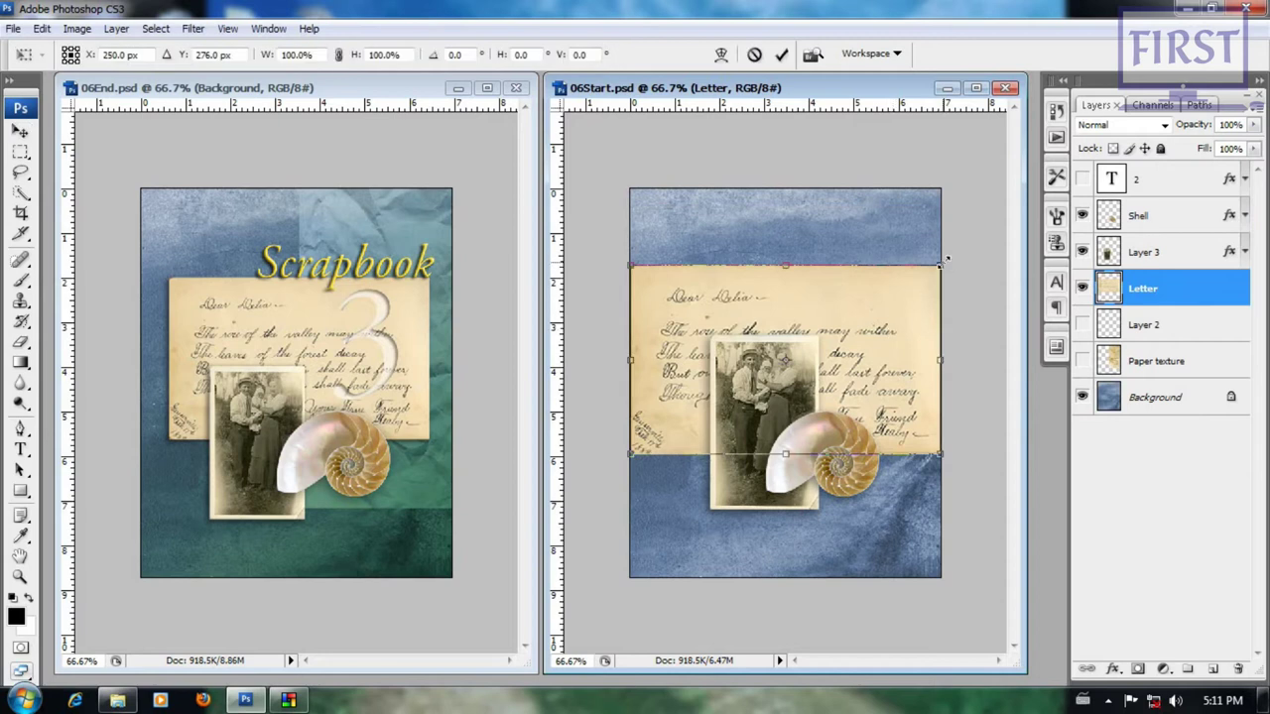
{"action": "left_click_drag", "start_coordinate": [940, 264], "coordinate": [914, 285]}
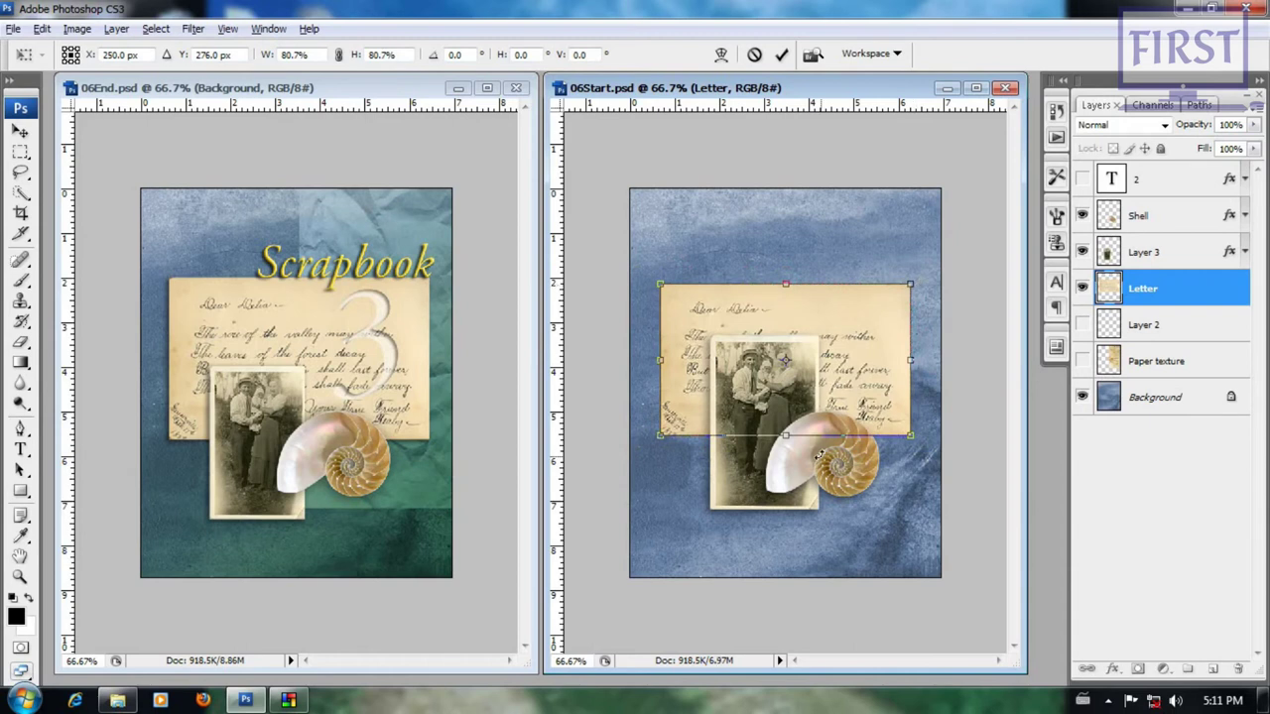
{"action": "key", "text": "Return"}
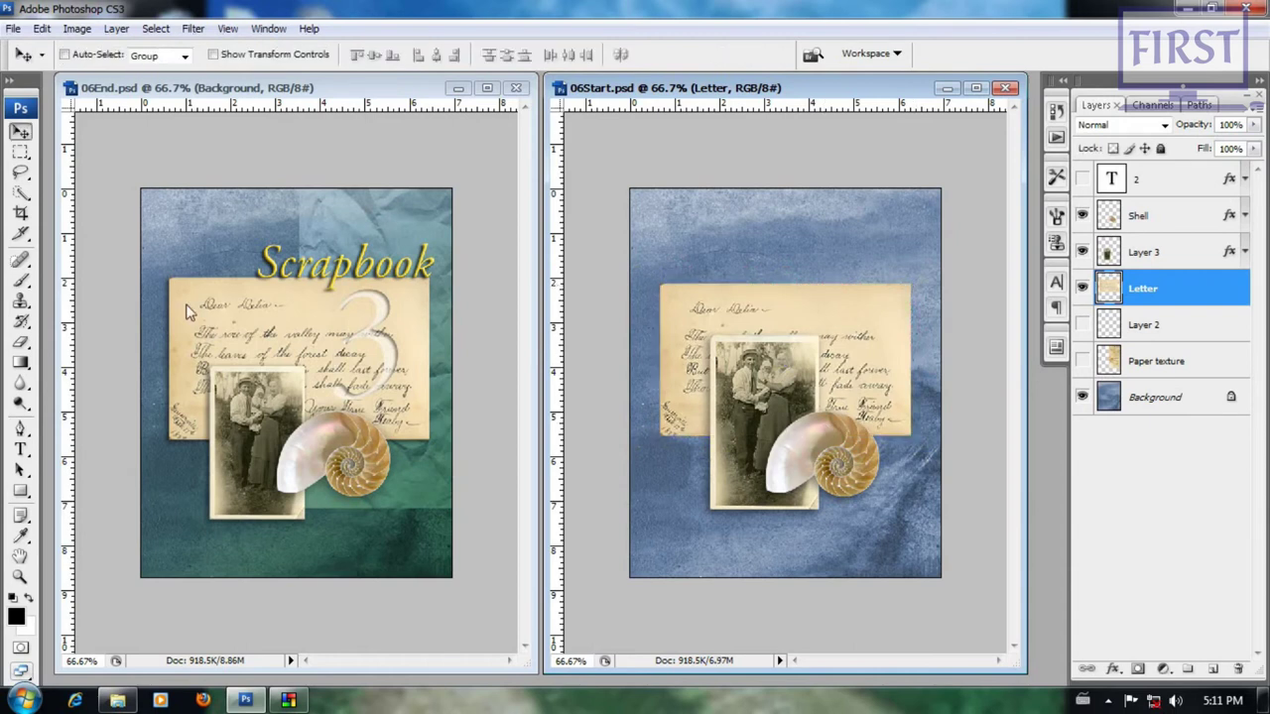
{"action": "left_click", "coordinate": [1244, 251]}
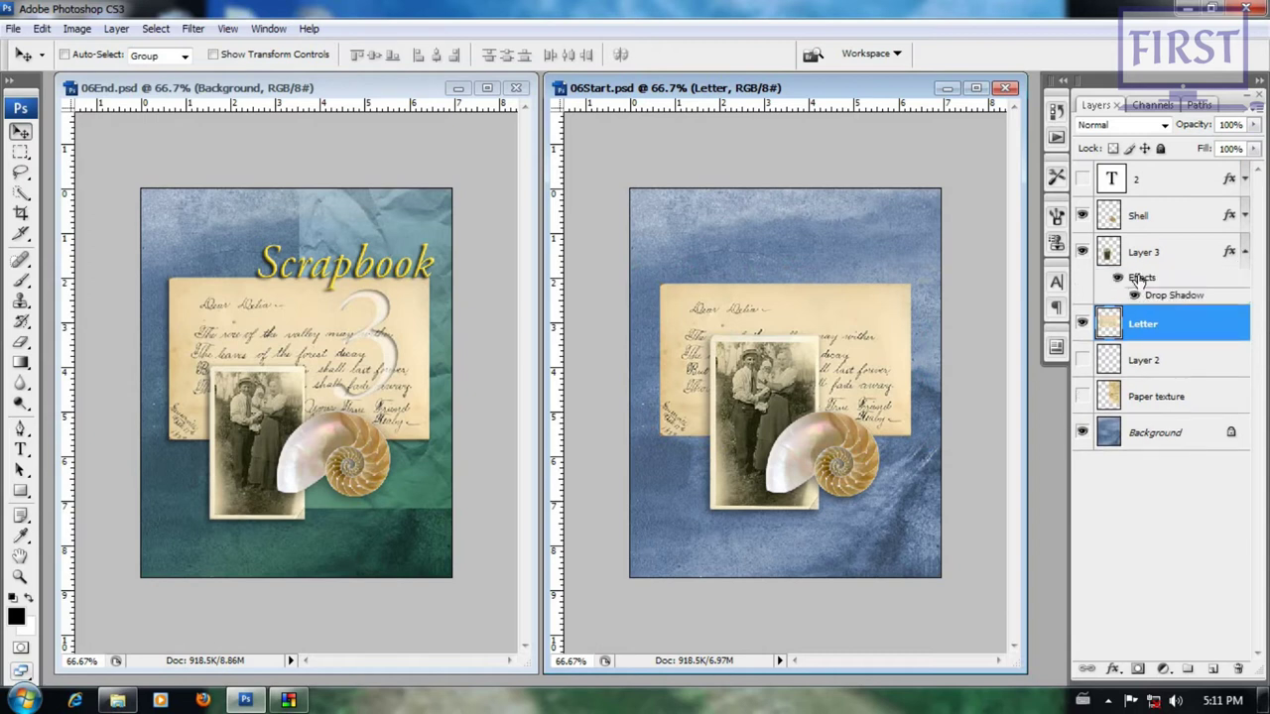
{"action": "left_click_drag", "start_coordinate": [1141, 274], "coordinate": [1159, 302]}
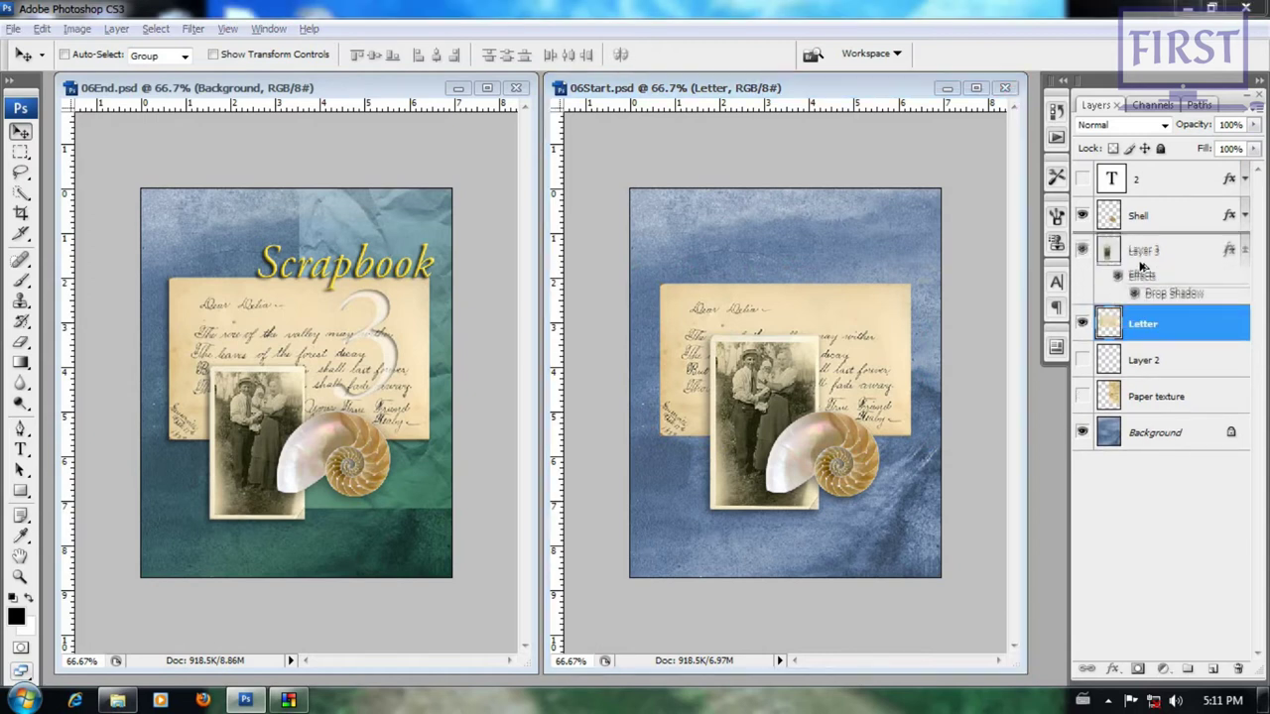
- Undo the accidental Layer 3 duplicate, copy its drop shadow onto Letter, and show the 2 layer
{"action": "key", "text": "ctrl+z"}
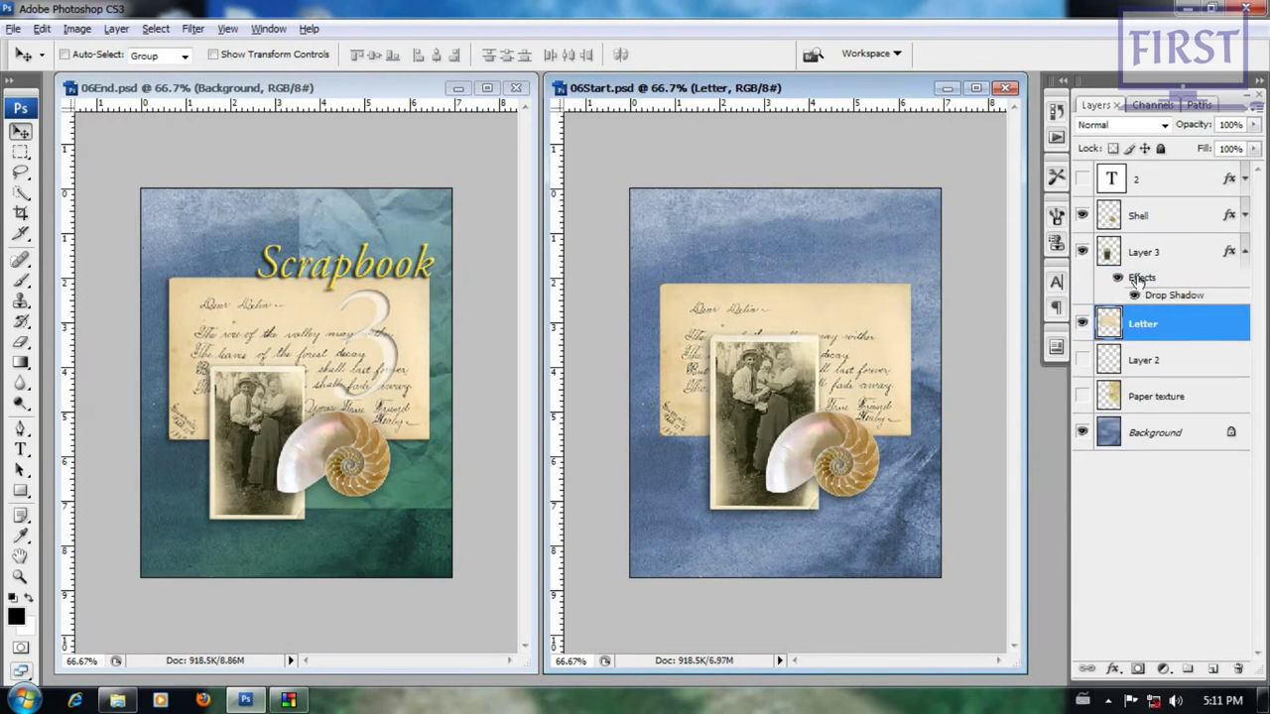
{"action": "left_click_drag", "start_coordinate": [1139, 280], "coordinate": [1116, 332]}
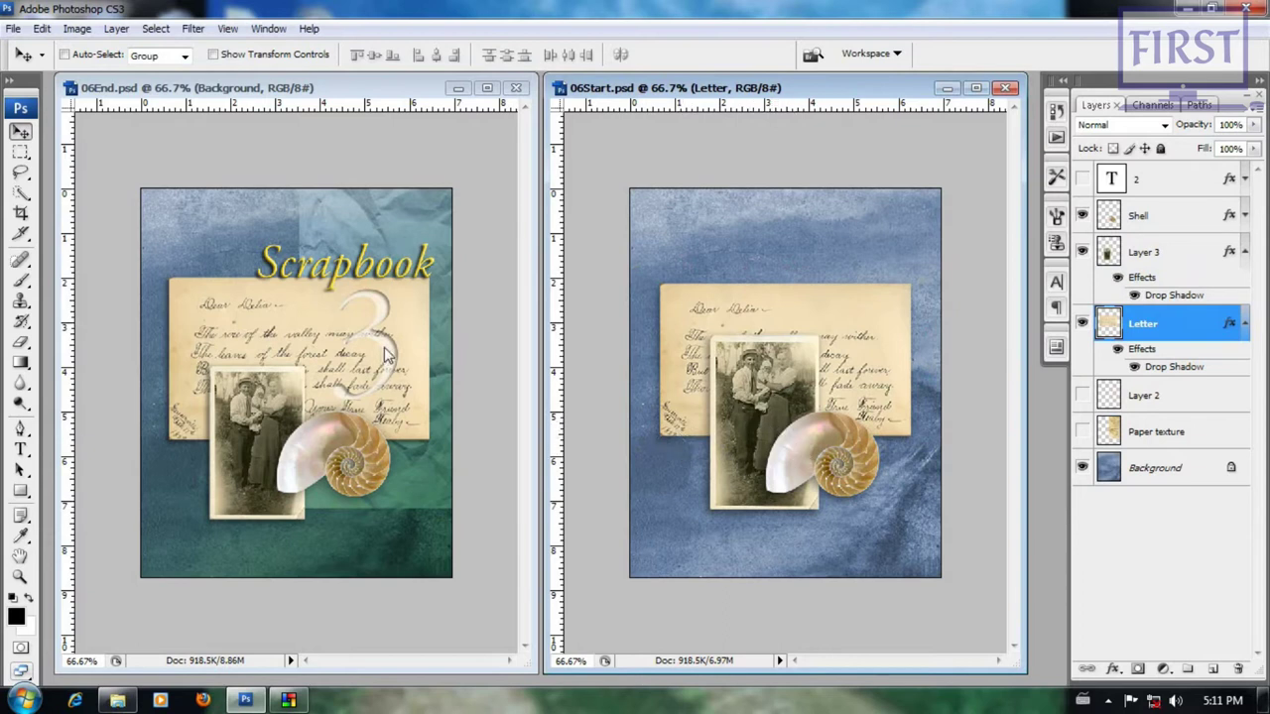
{"action": "left_click", "coordinate": [1246, 323]}
{"action": "left_click", "coordinate": [1247, 251]}
{"action": "left_click", "coordinate": [1083, 178]}
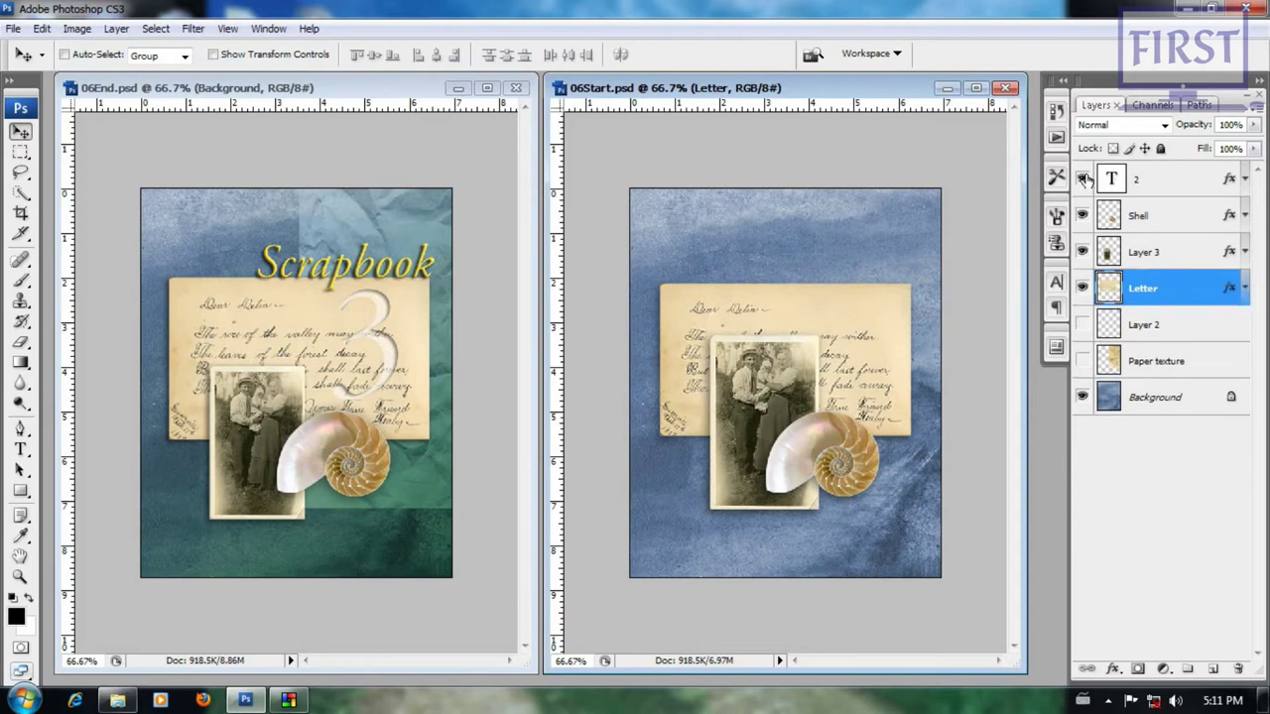
- Change the 2 numeral to a 3, enlarge it to about 209 pt, and move it over the letter
{"action": "left_click", "coordinate": [1171, 185]}
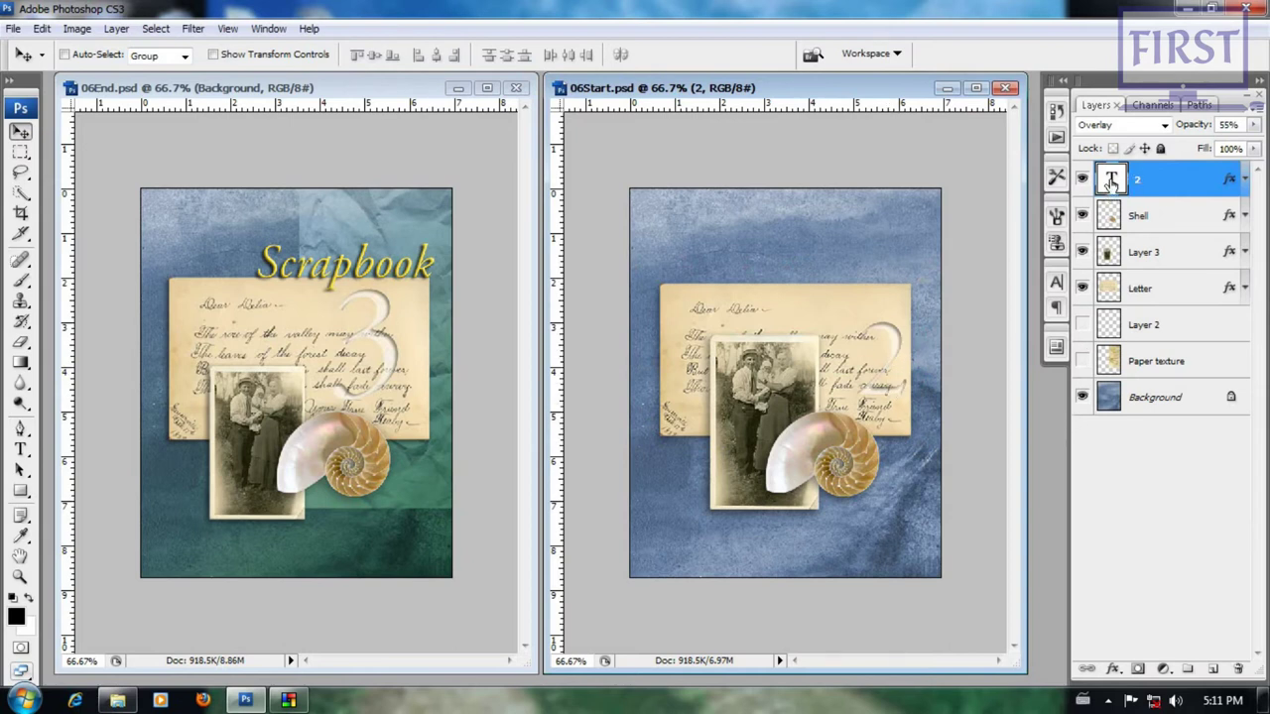
{"action": "double_click", "coordinate": [1111, 180]}
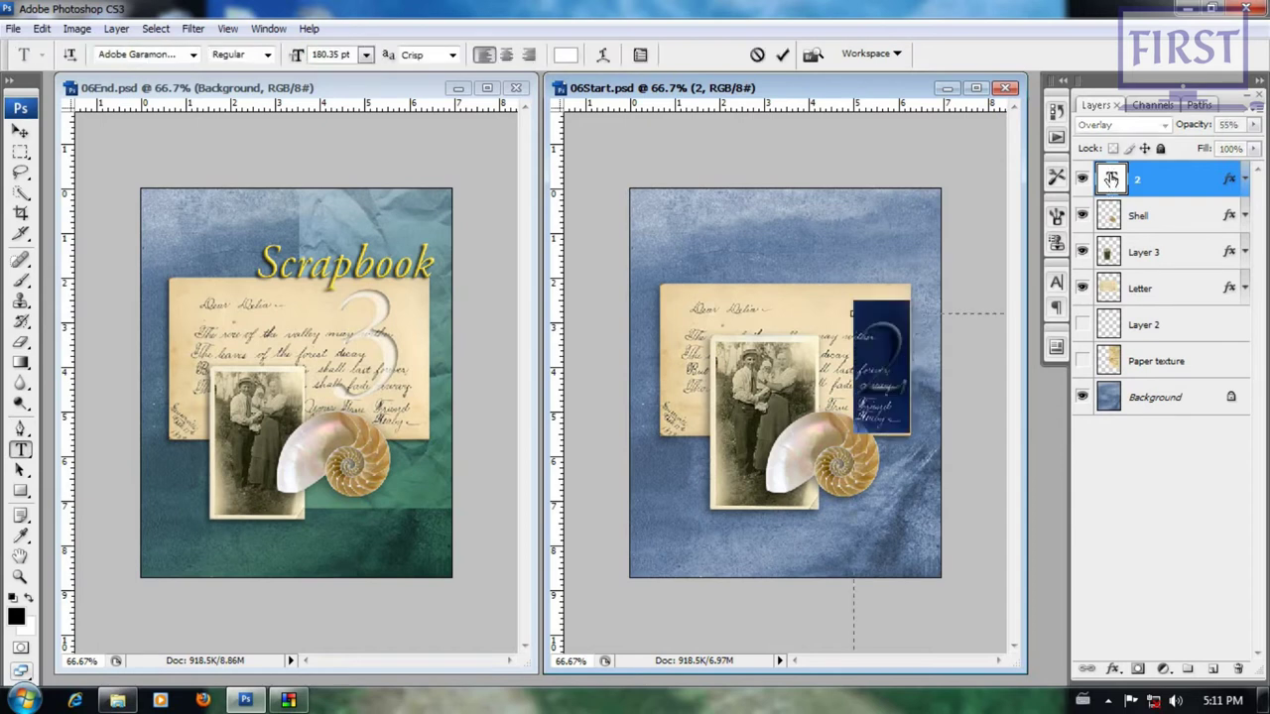
{"action": "type", "text": "3"}
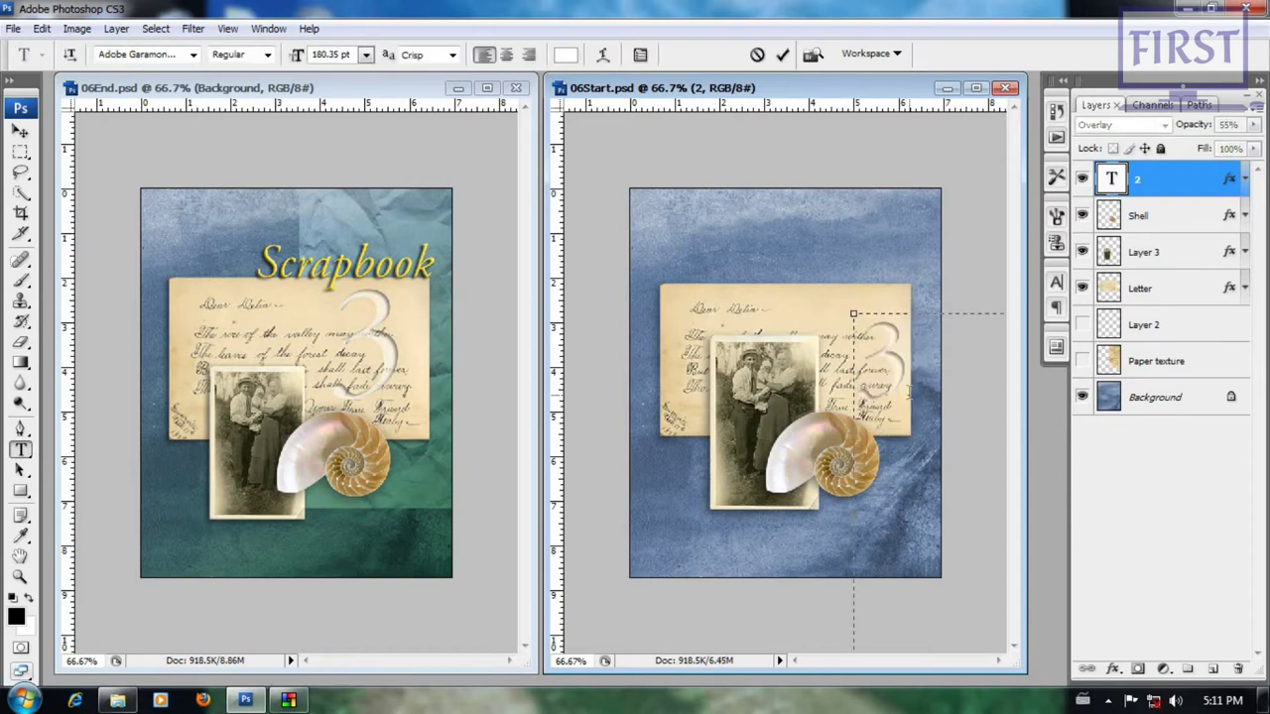
{"action": "left_click_drag", "start_coordinate": [913, 394], "coordinate": [834, 379]}
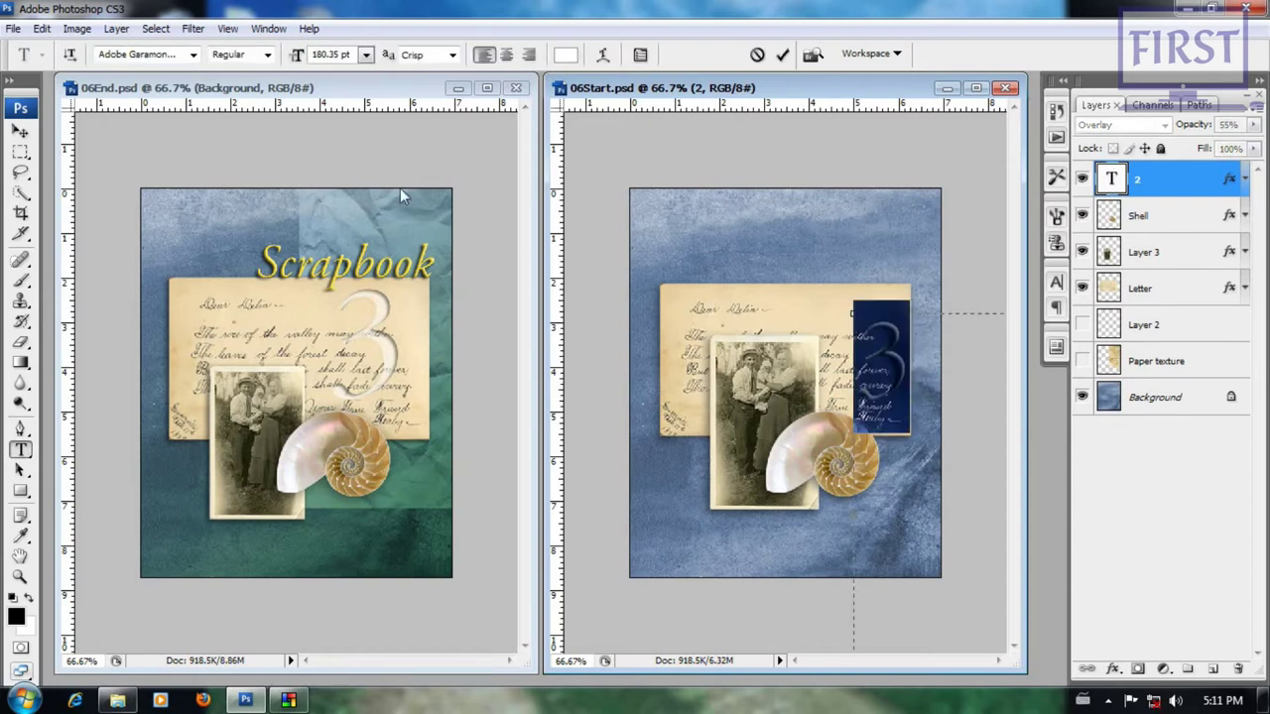
{"action": "left_click_drag", "start_coordinate": [297, 57], "coordinate": [321, 52]}
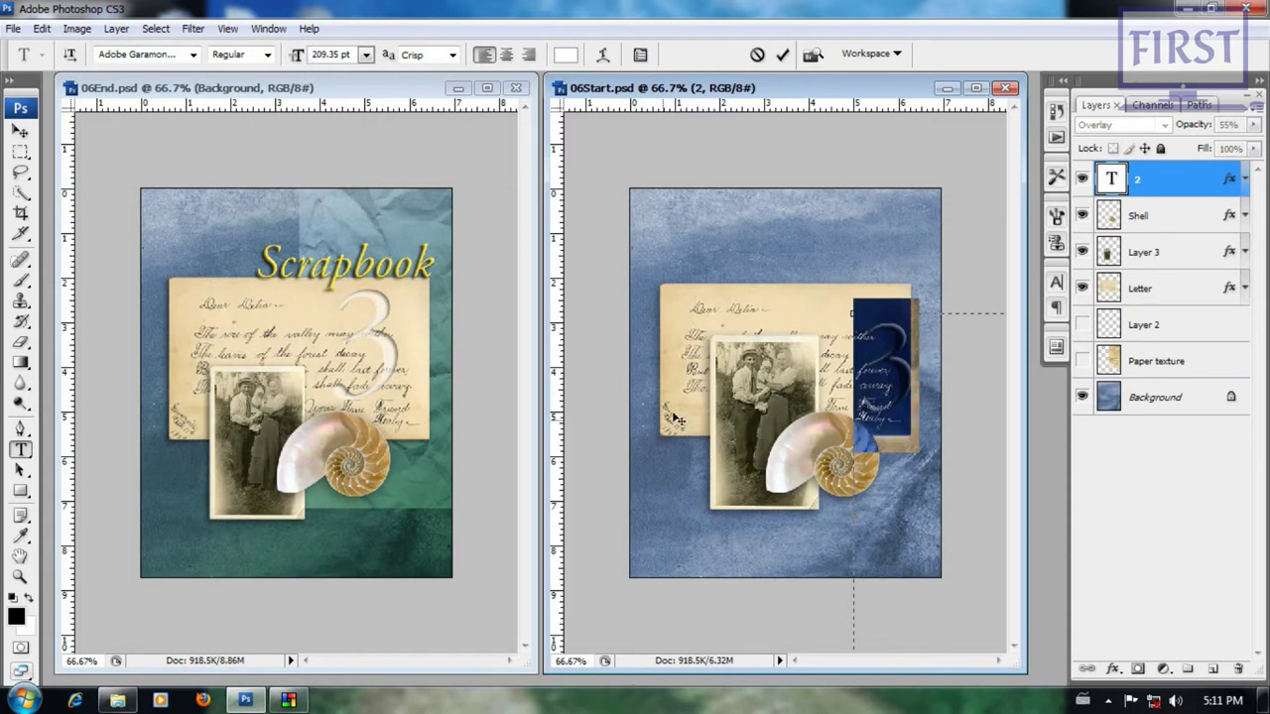
{"action": "left_click", "coordinate": [18, 131]}
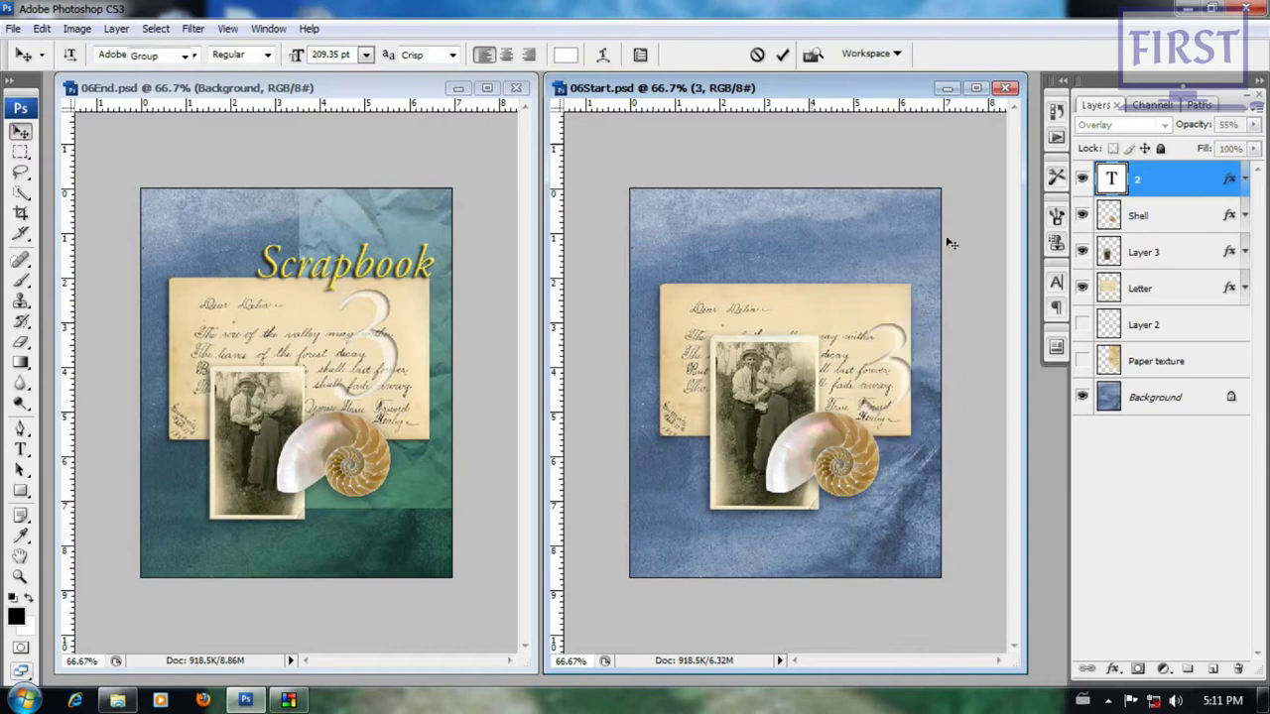
{"action": "left_click_drag", "start_coordinate": [898, 364], "coordinate": [882, 344]}
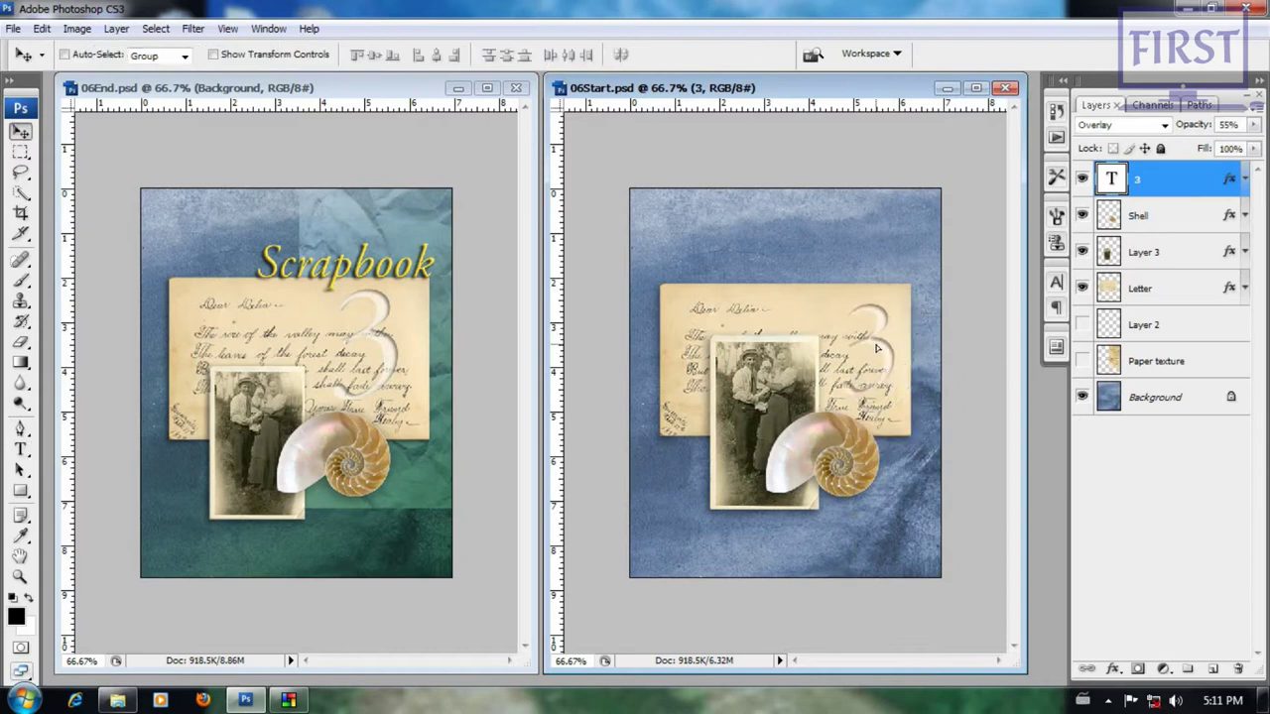
{"action": "left_click_drag", "start_coordinate": [879, 338], "coordinate": [872, 338]}
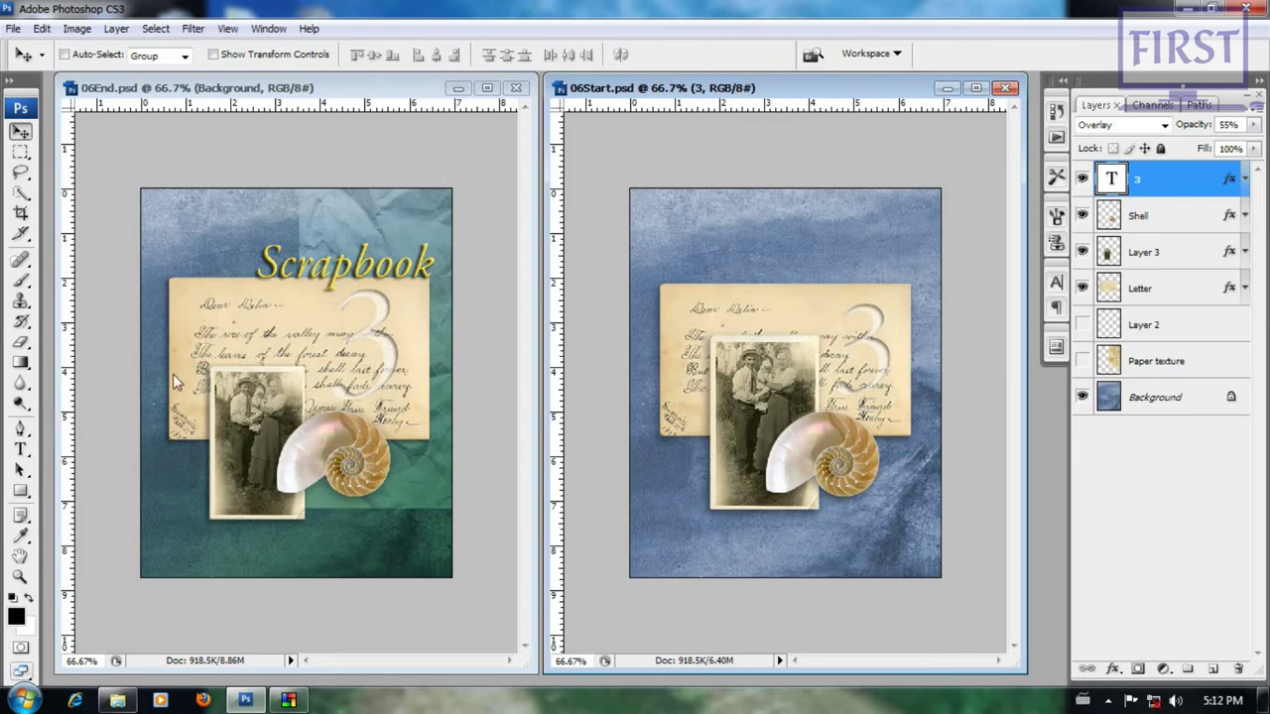
{"action": "left_click", "coordinate": [22, 452]}
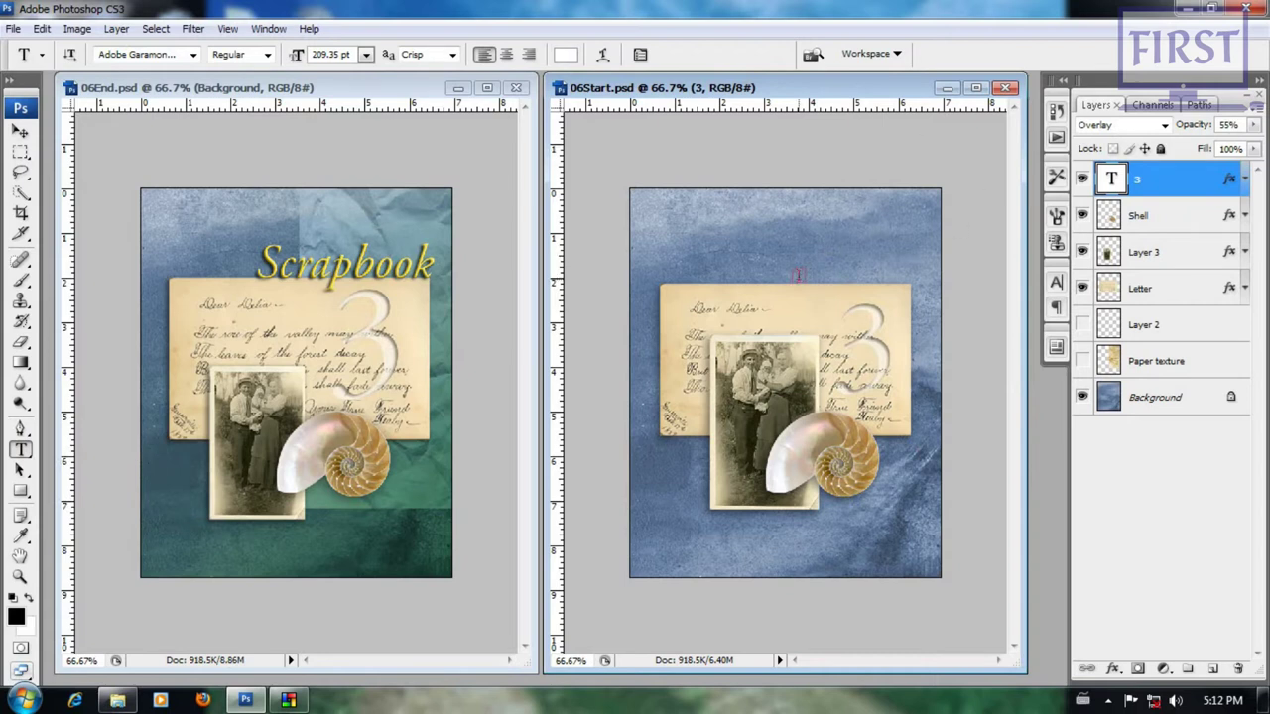
- Type the Scrapbook title at about 65 pt and move it above the letter
{"action": "left_click", "coordinate": [791, 279]}
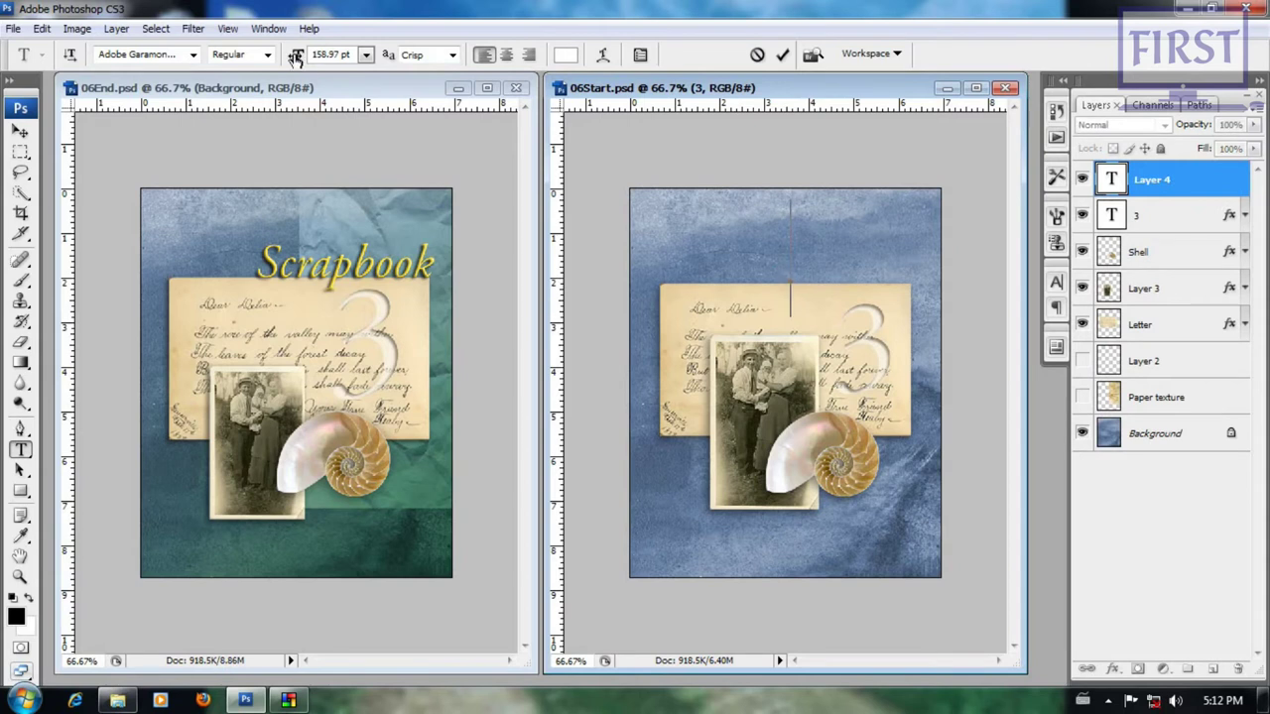
{"action": "left_click_drag", "start_coordinate": [297, 58], "coordinate": [270, 59]}
{"action": "left_click_drag", "start_coordinate": [287, 60], "coordinate": [275, 59]}
{"action": "type", "text": "Scrapb"}
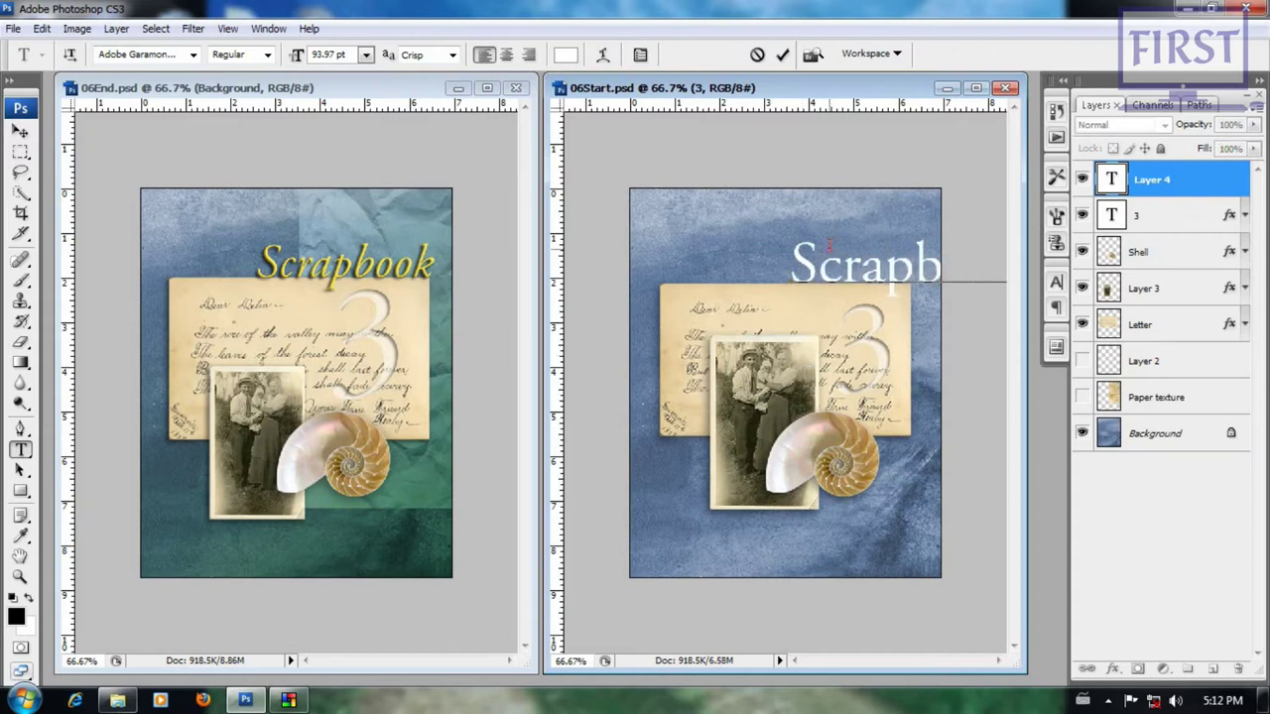
{"action": "key", "text": "ctrl+a"}
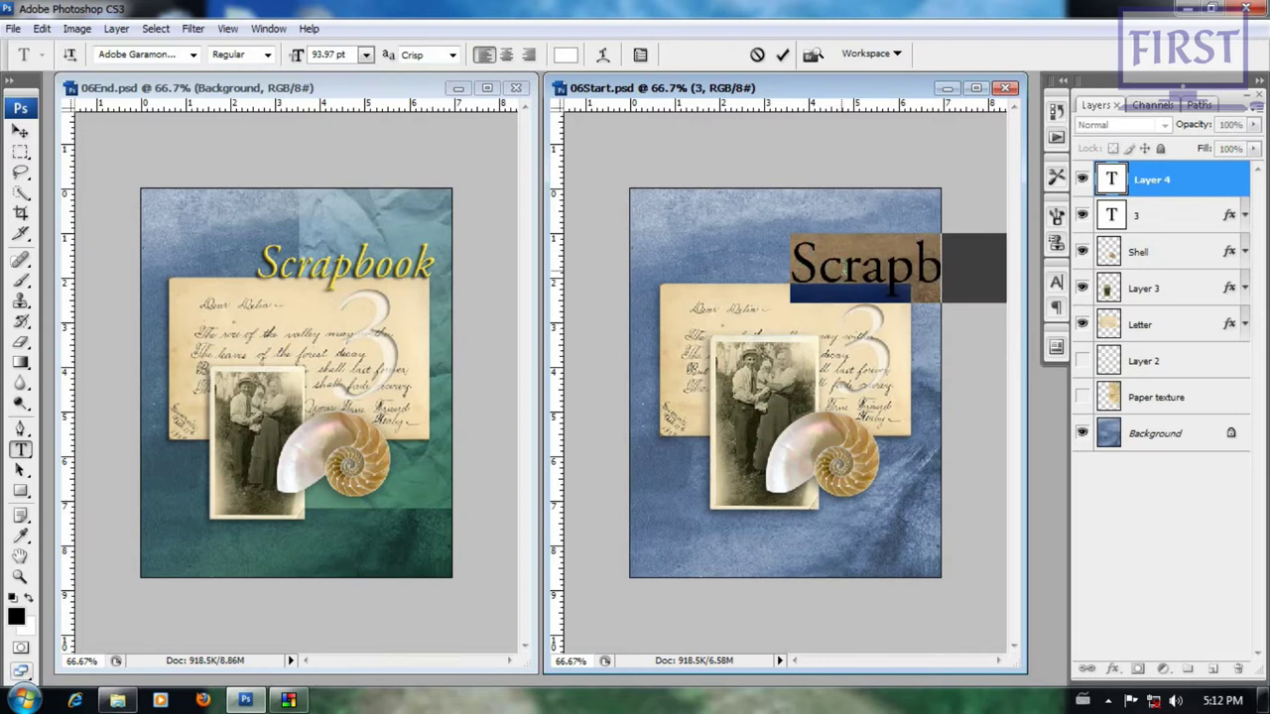
{"action": "left_click_drag", "start_coordinate": [297, 56], "coordinate": [268, 63]}
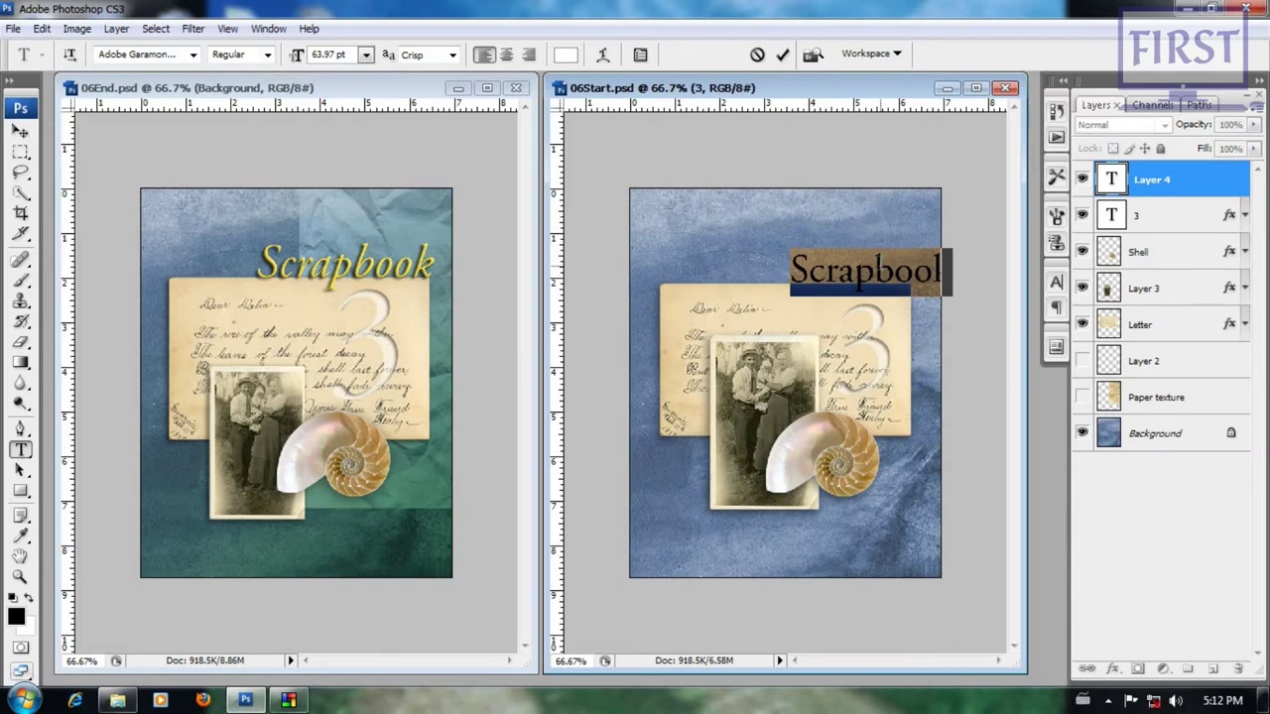
{"action": "left_click_drag", "start_coordinate": [889, 214], "coordinate": [857, 222]}
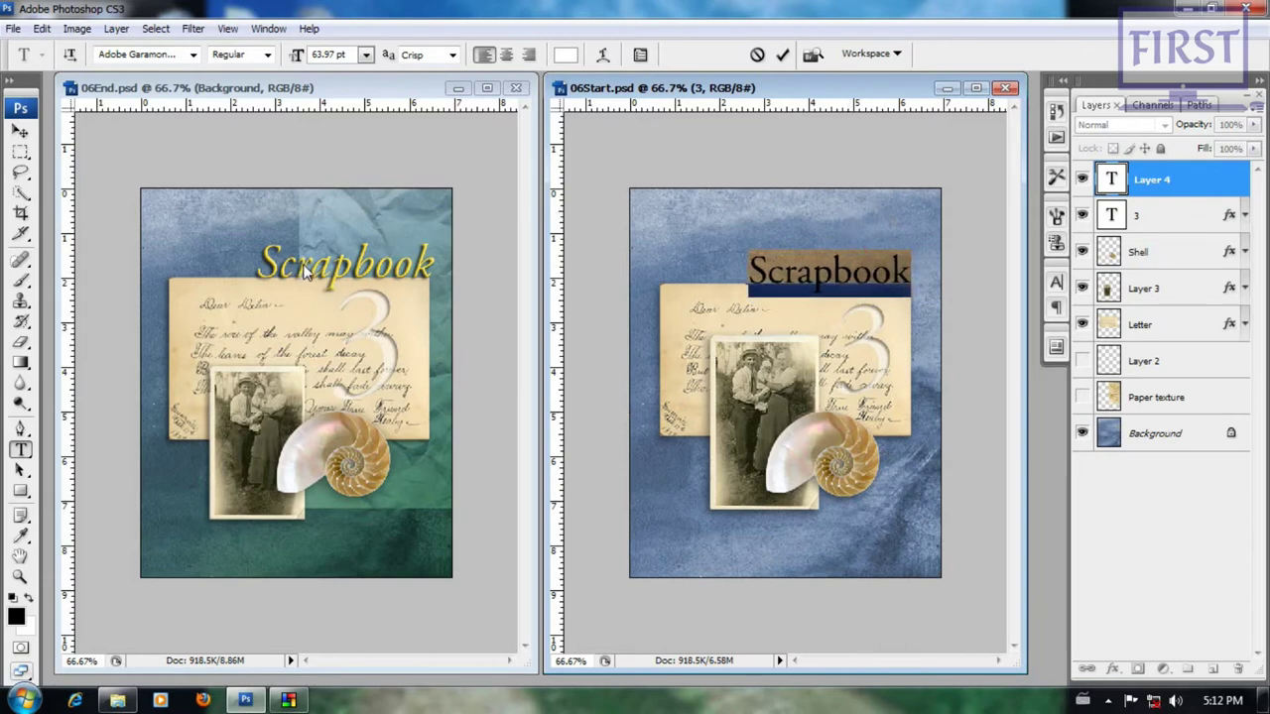
- Make the Scrapbook title italic, enlarge it to about 71 pt, and commit it
{"action": "left_click", "coordinate": [267, 54]}
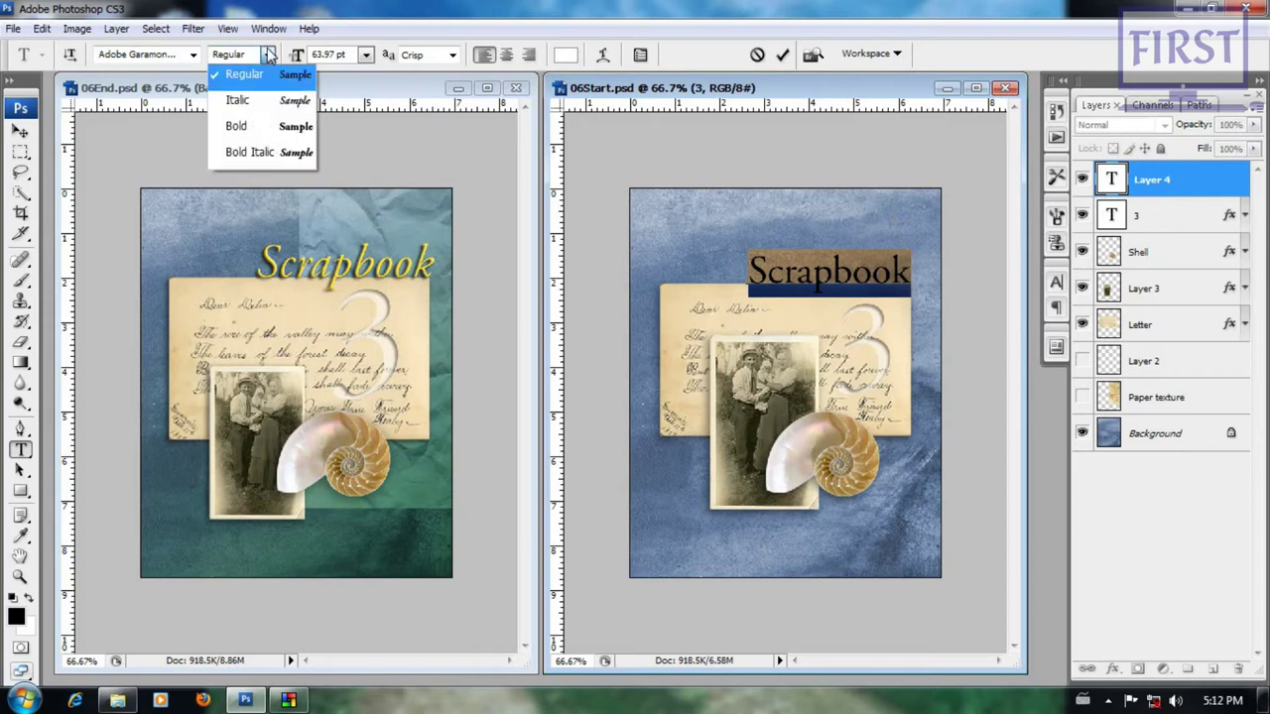
{"action": "left_click", "coordinate": [290, 109]}
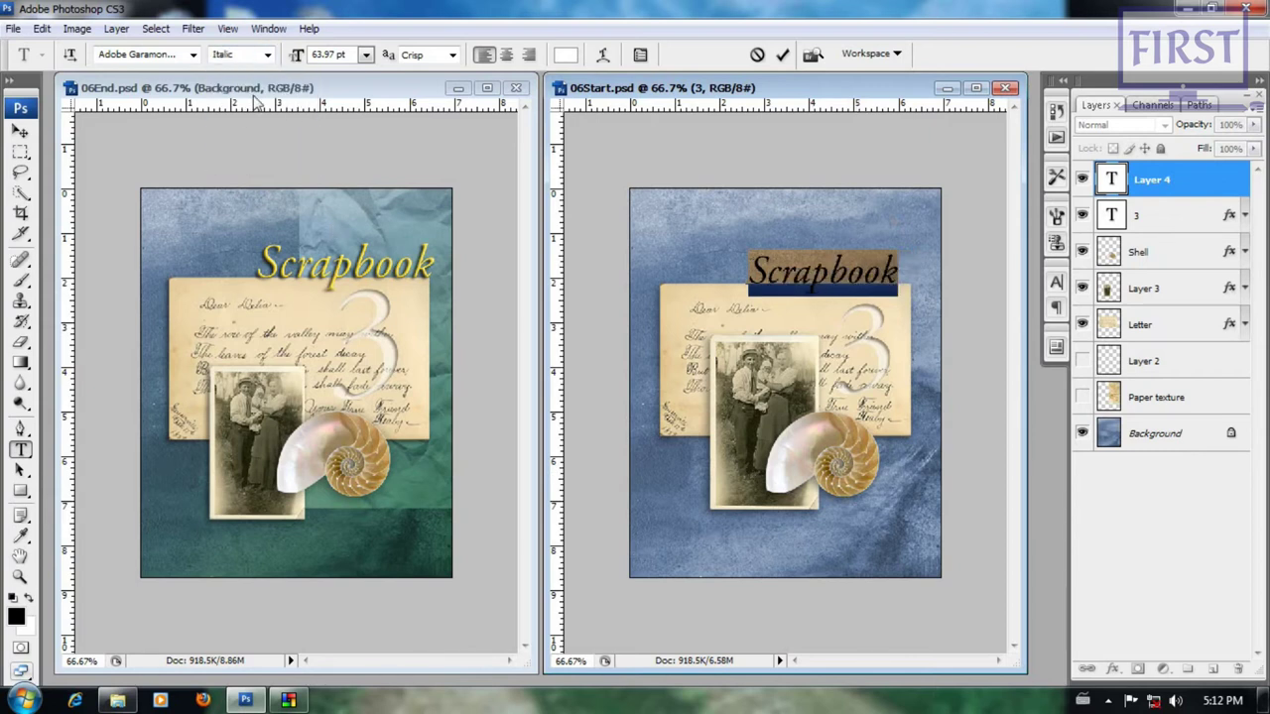
{"action": "left_click_drag", "start_coordinate": [308, 62], "coordinate": [301, 57]}
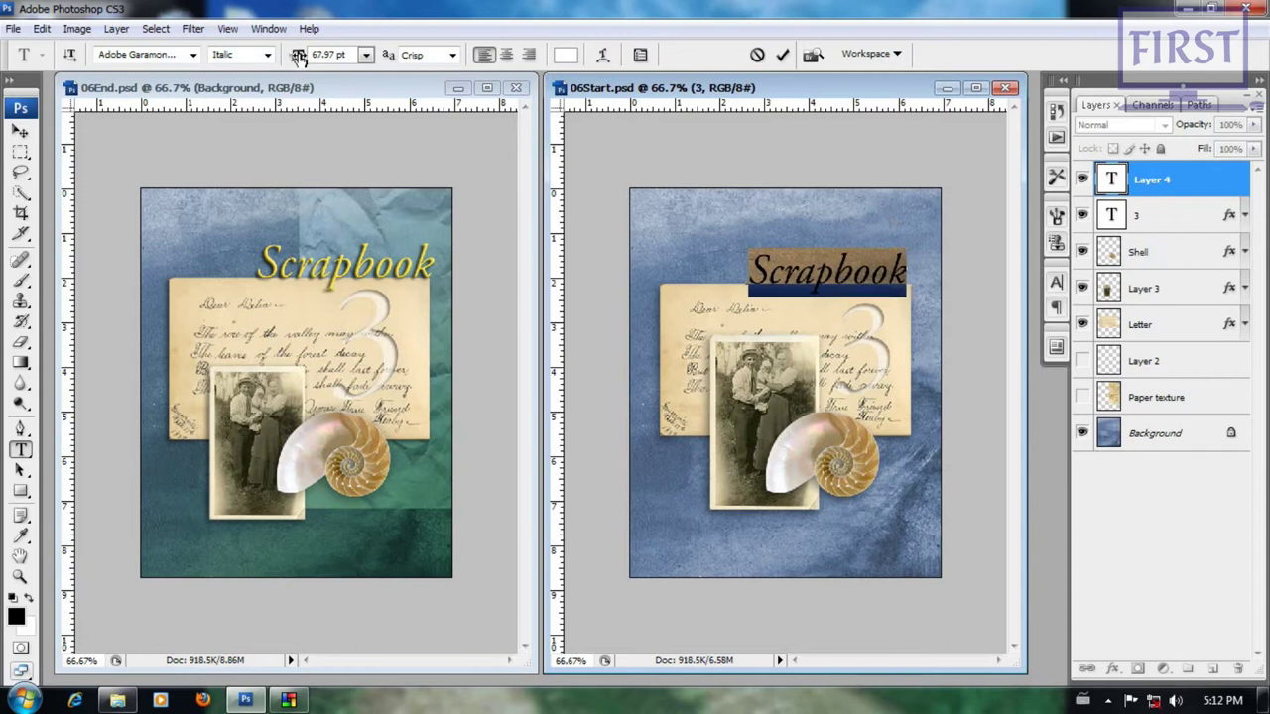
{"action": "left_click", "coordinate": [20, 132]}
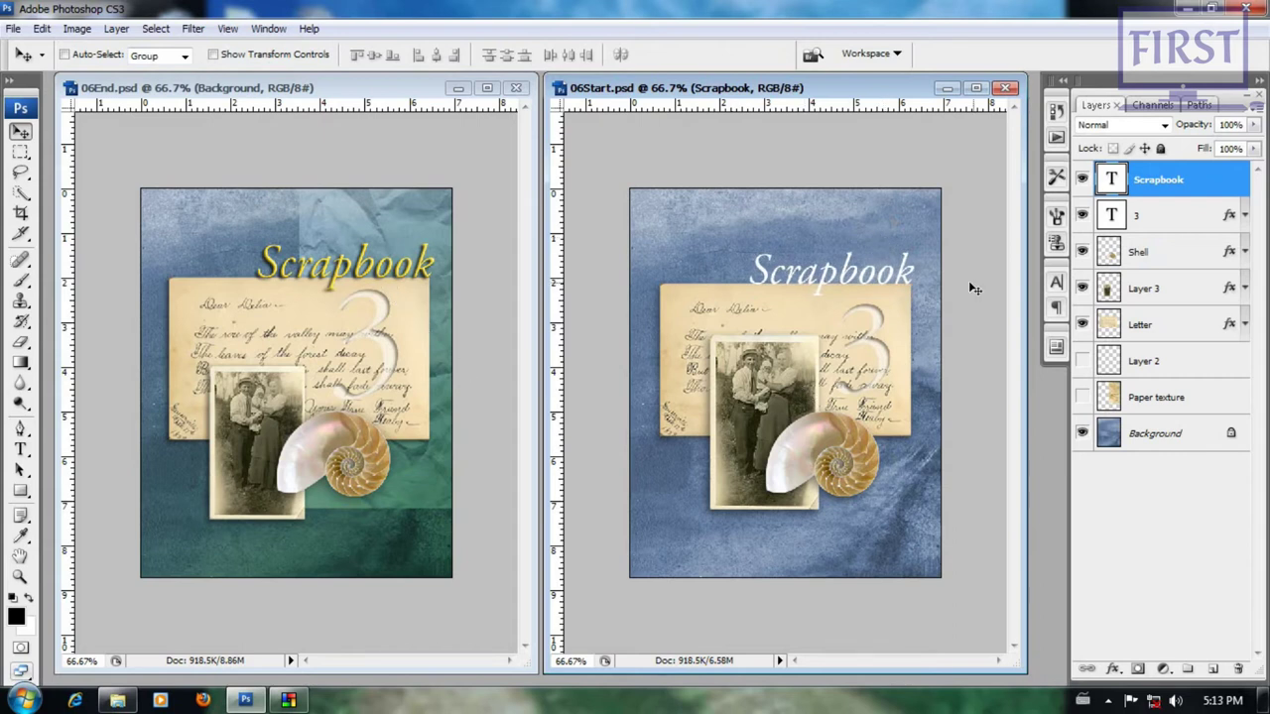
- Open the Scrapbook layer's style settings and add a drop shadow to the title
{"action": "scroll", "coordinate": [975, 289], "scroll_direction": "up", "scroll_amount": 3}
{"action": "scroll", "coordinate": [850, 275], "scroll_direction": "up", "scroll_amount": 2}
{"action": "scroll", "coordinate": [851, 275], "scroll_direction": "up", "scroll_amount": 3}
{"action": "mouse_move", "coordinate": [863, 298]}
{"action": "left_mouse_down"}
{"action": "mouse_move", "coordinate": [878, 316]}
{"action": "mouse_move", "coordinate": [847, 342]}
{"action": "left_mouse_up"}
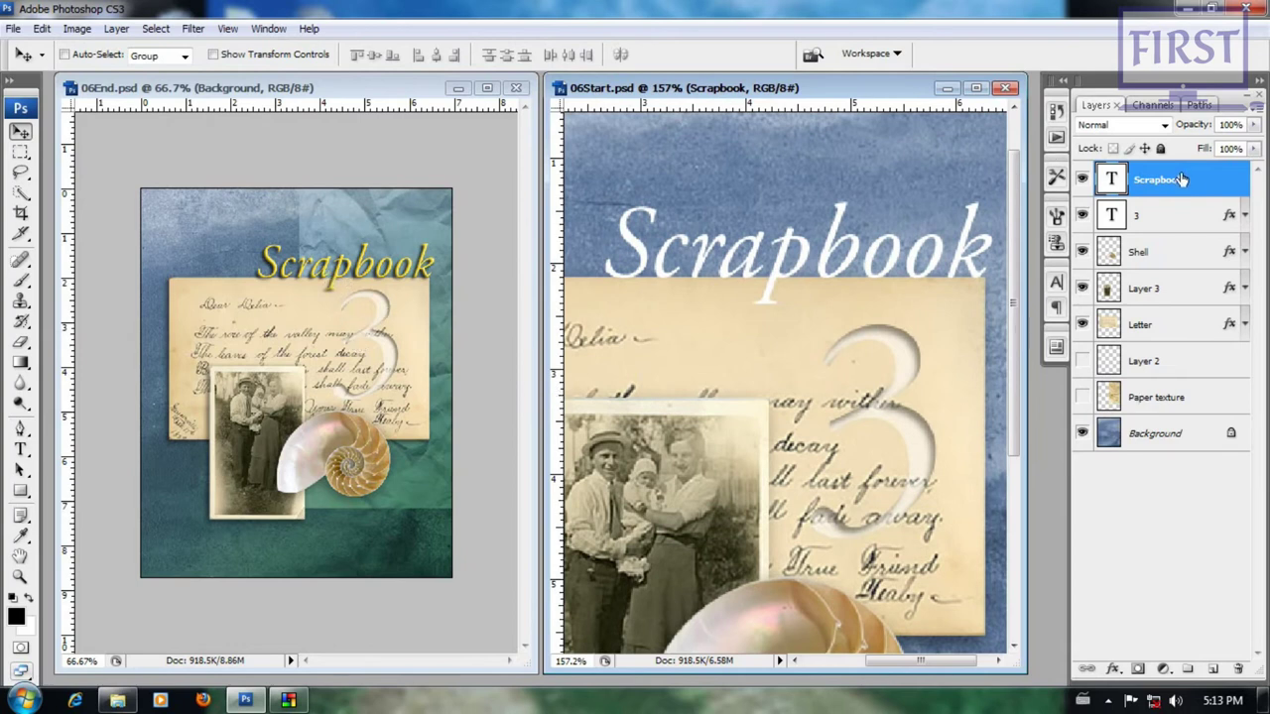
{"action": "double_click", "coordinate": [1234, 189]}
{"action": "left_click_drag", "start_coordinate": [1022, 62], "coordinate": [987, 103]}
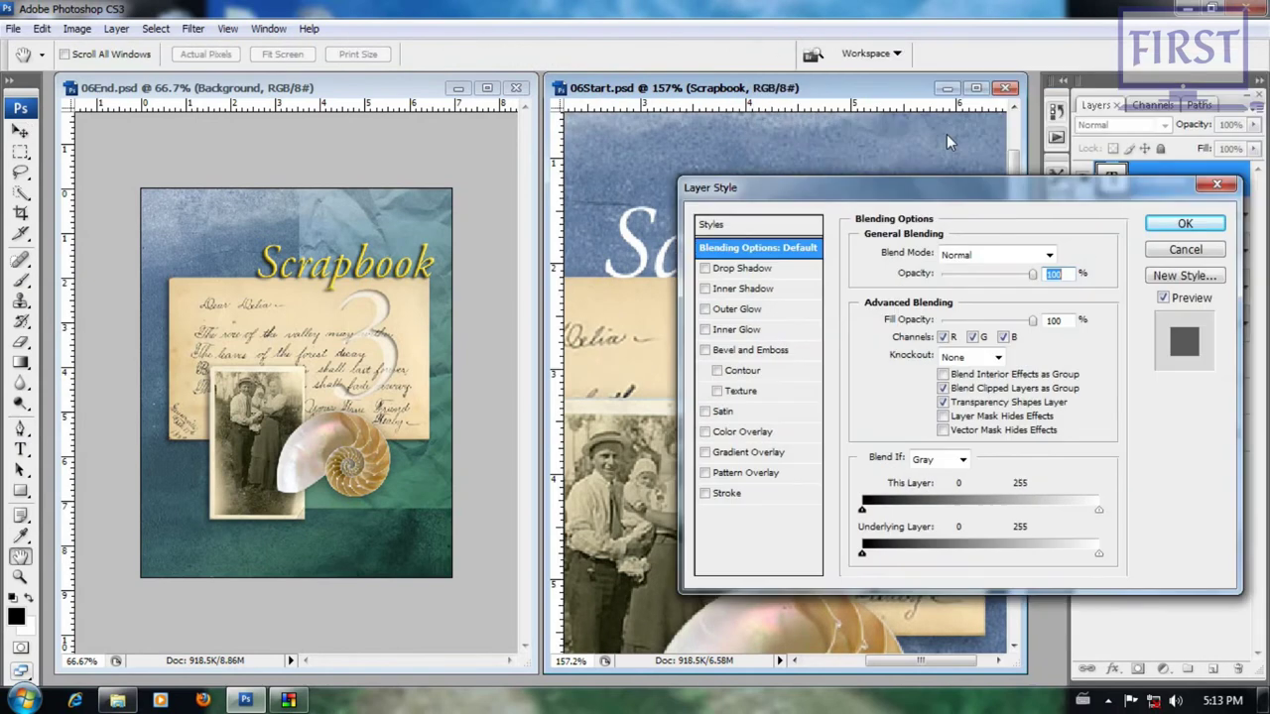
{"action": "left_click", "coordinate": [794, 183]}
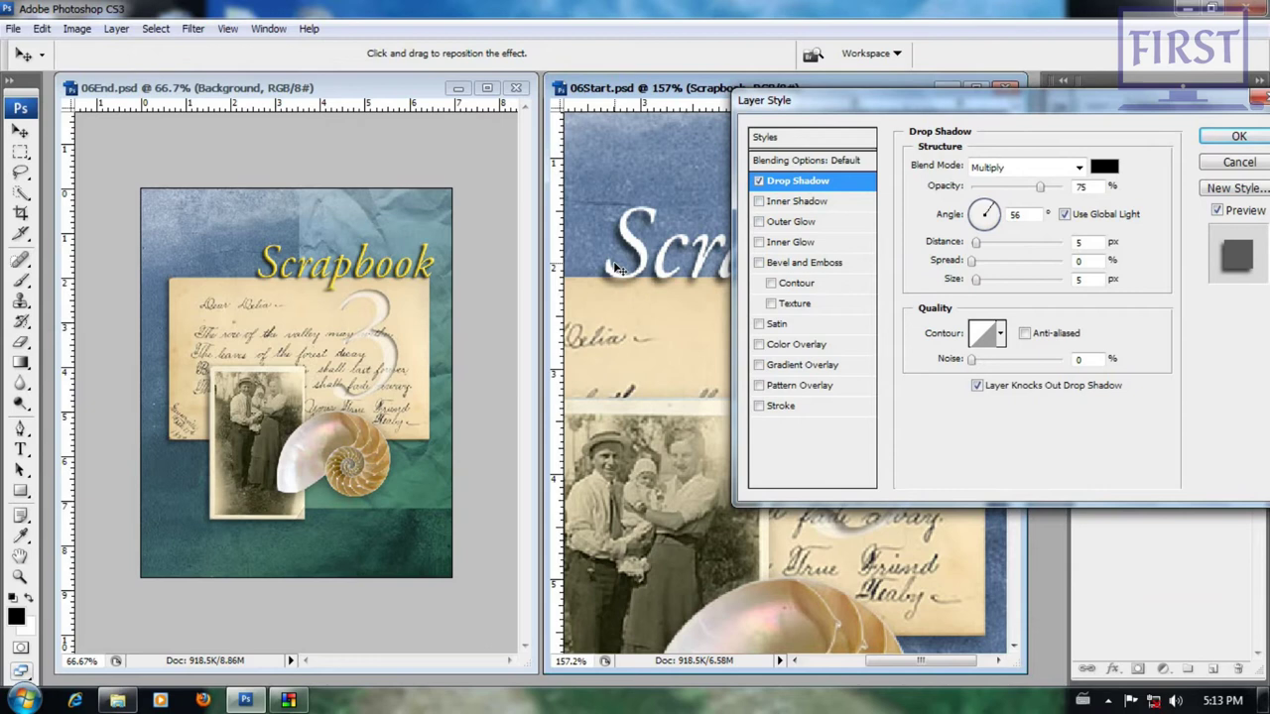
- Add a colour overlay using the yellow sampled from the 06End title
{"action": "left_click", "coordinate": [832, 349]}
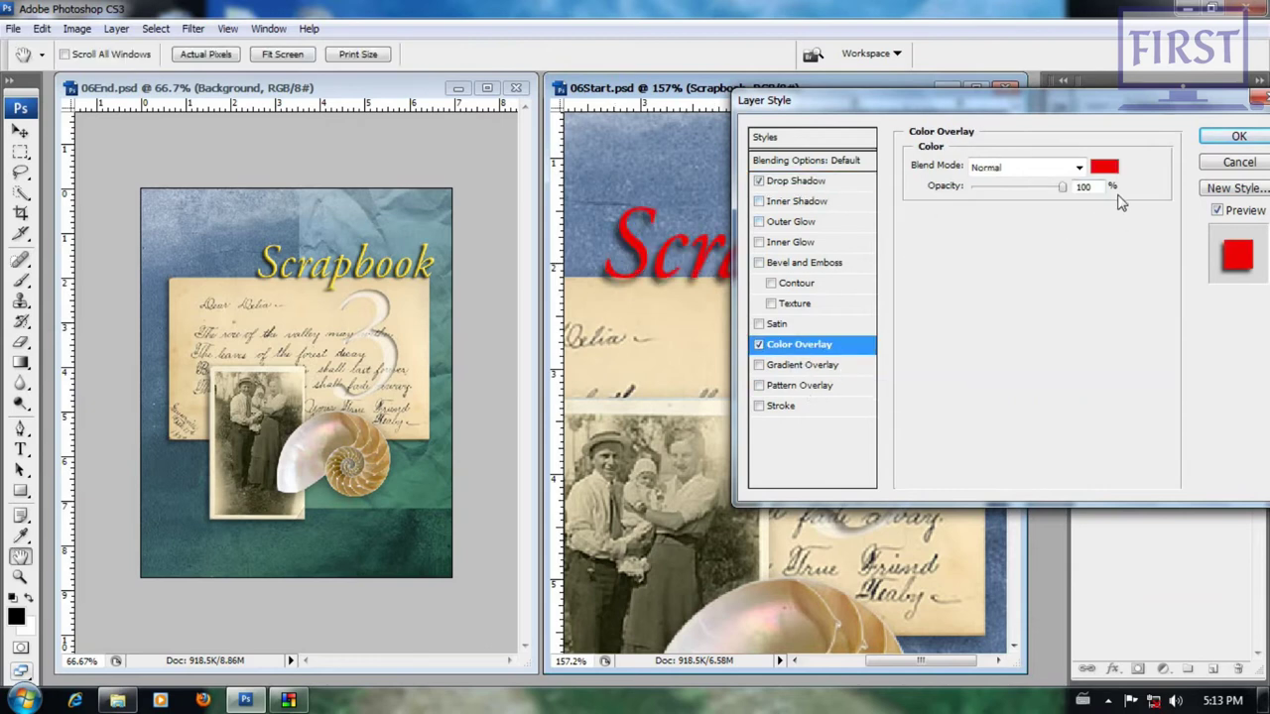
{"action": "left_click", "coordinate": [1104, 166]}
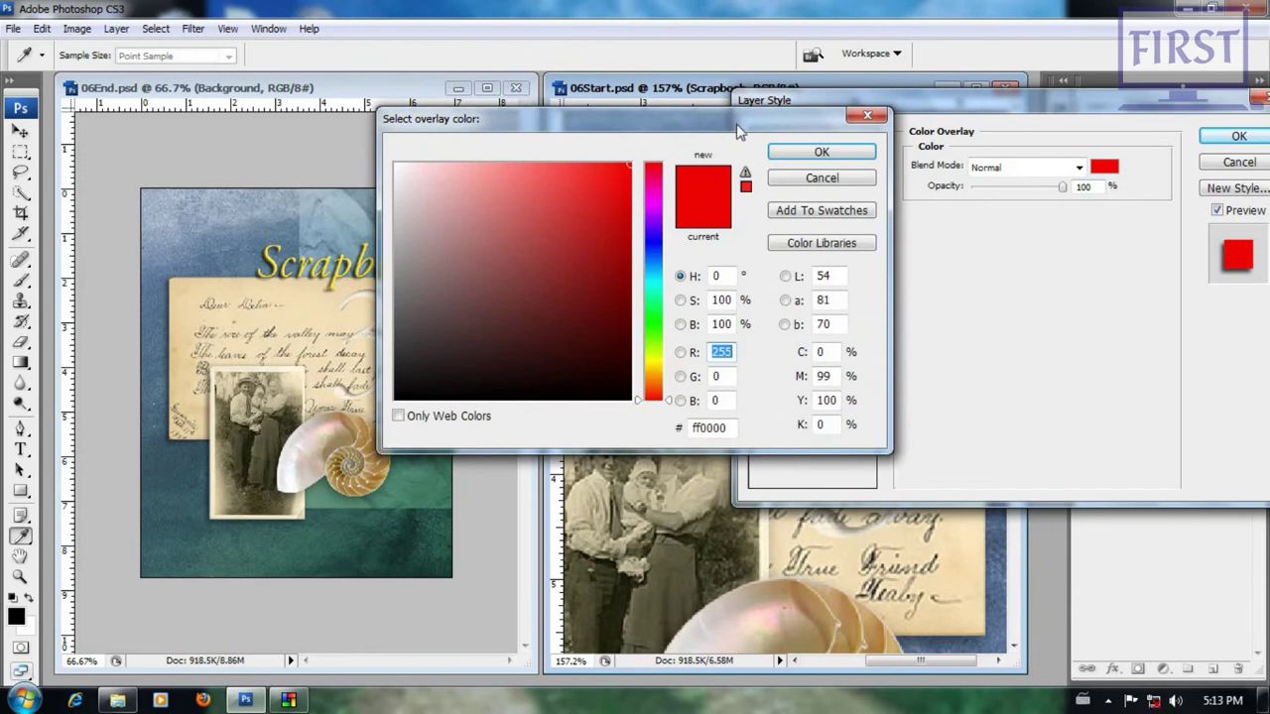
{"action": "left_click_drag", "start_coordinate": [739, 127], "coordinate": [1077, 122]}
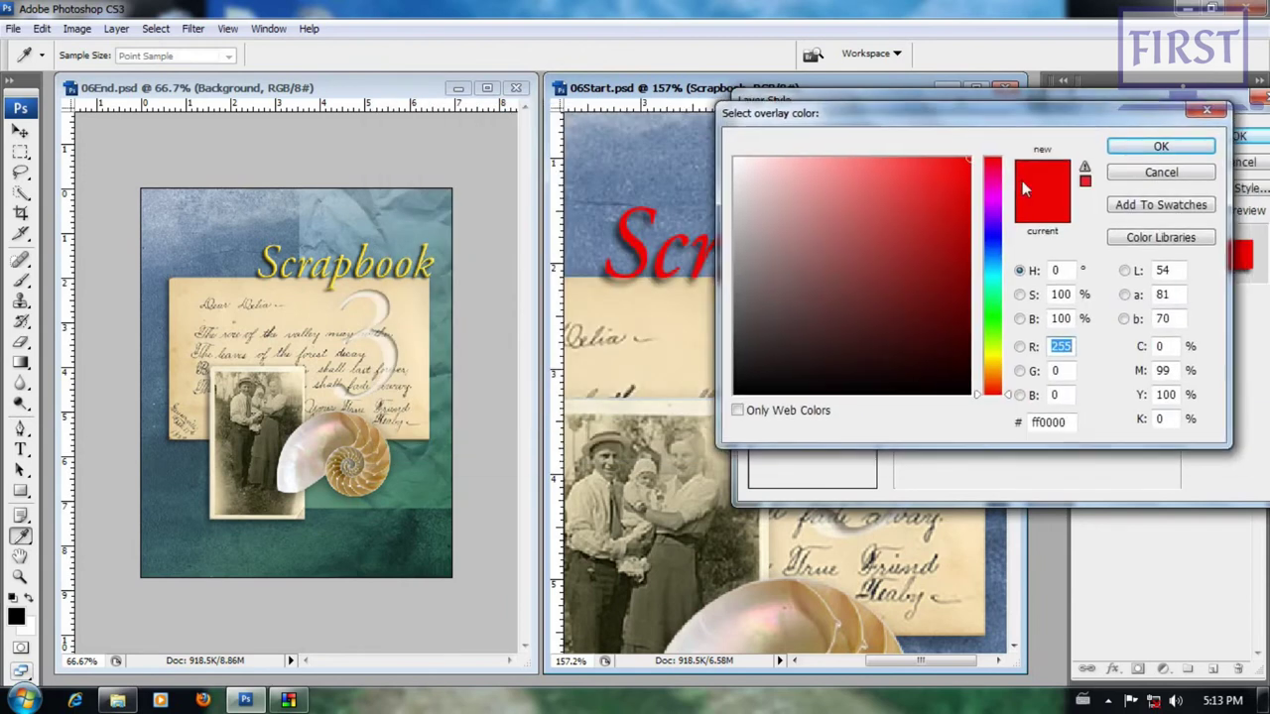
{"action": "left_click", "coordinate": [381, 255]}
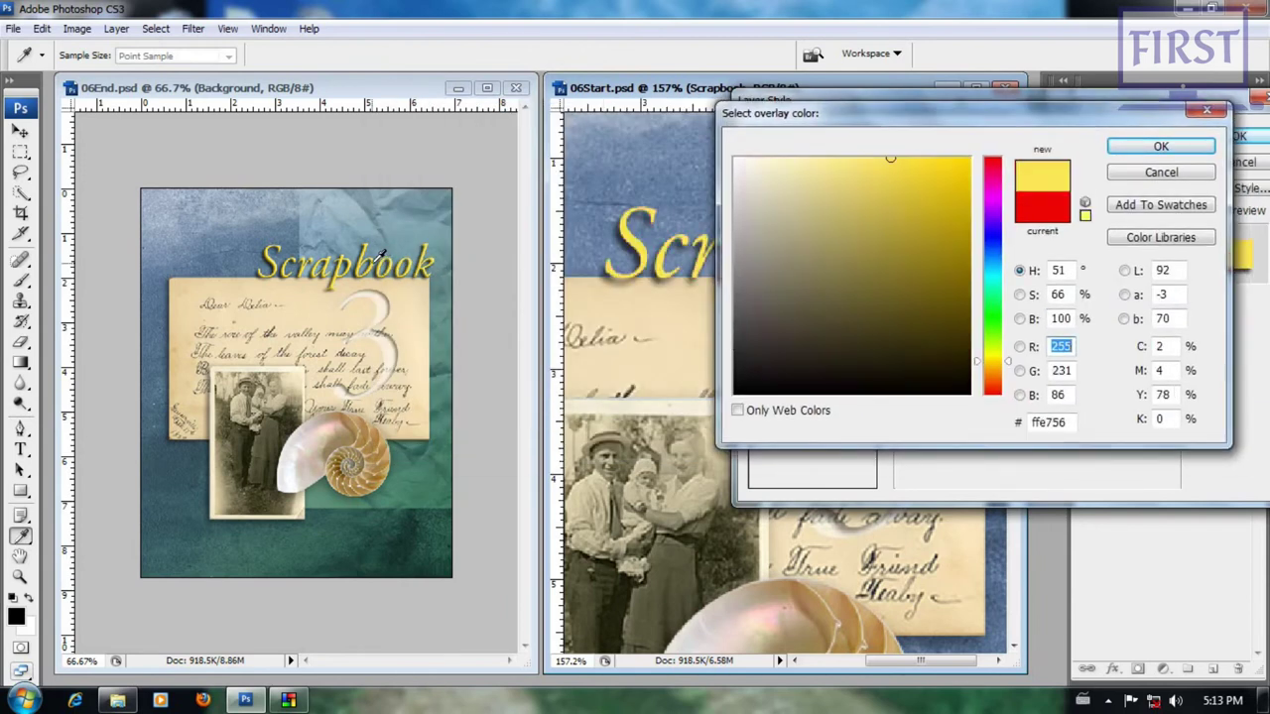
{"action": "left_click", "coordinate": [1161, 146]}
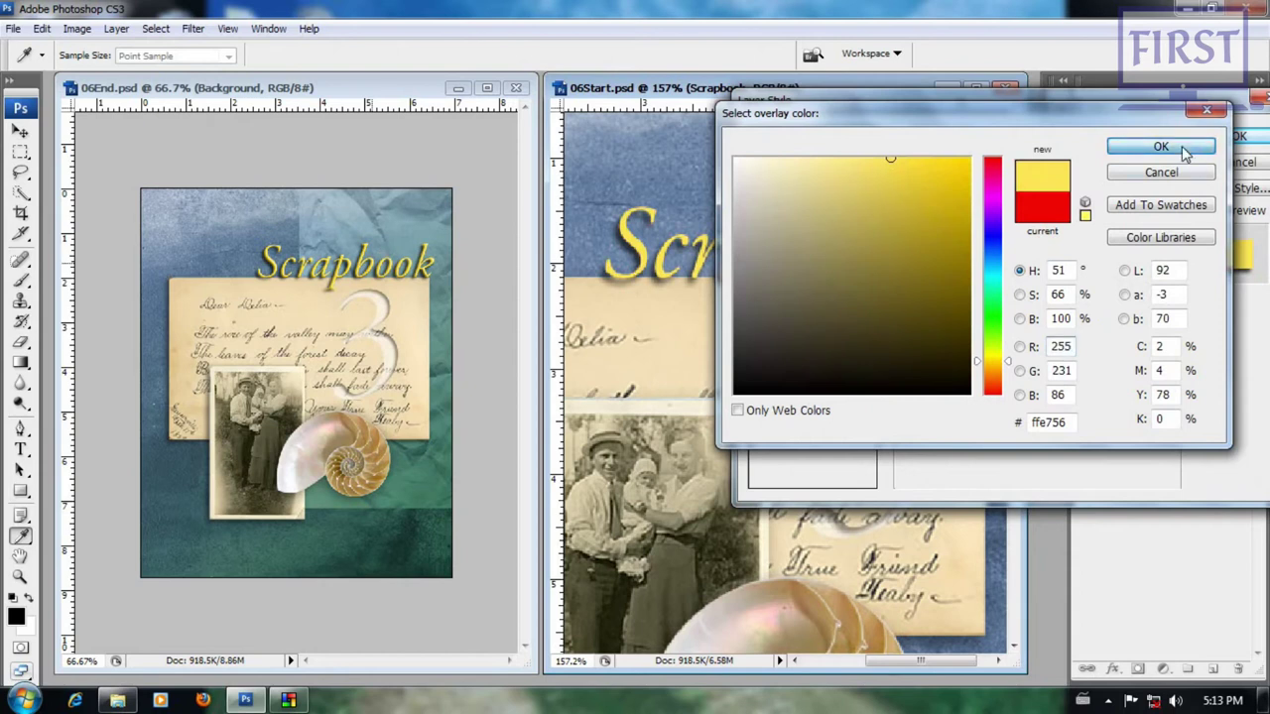
- Add bevel and emboss to the title and apply the effects
{"action": "left_click", "coordinate": [829, 266]}
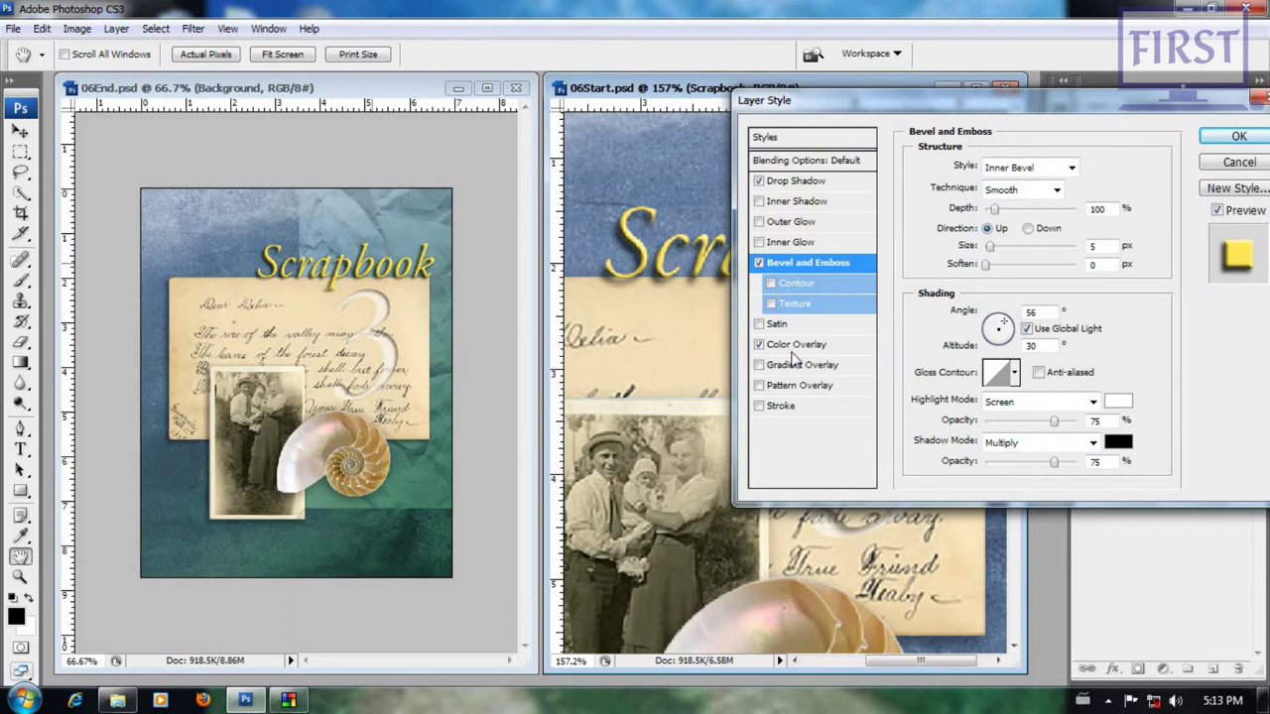
{"action": "left_click", "coordinate": [1239, 136]}
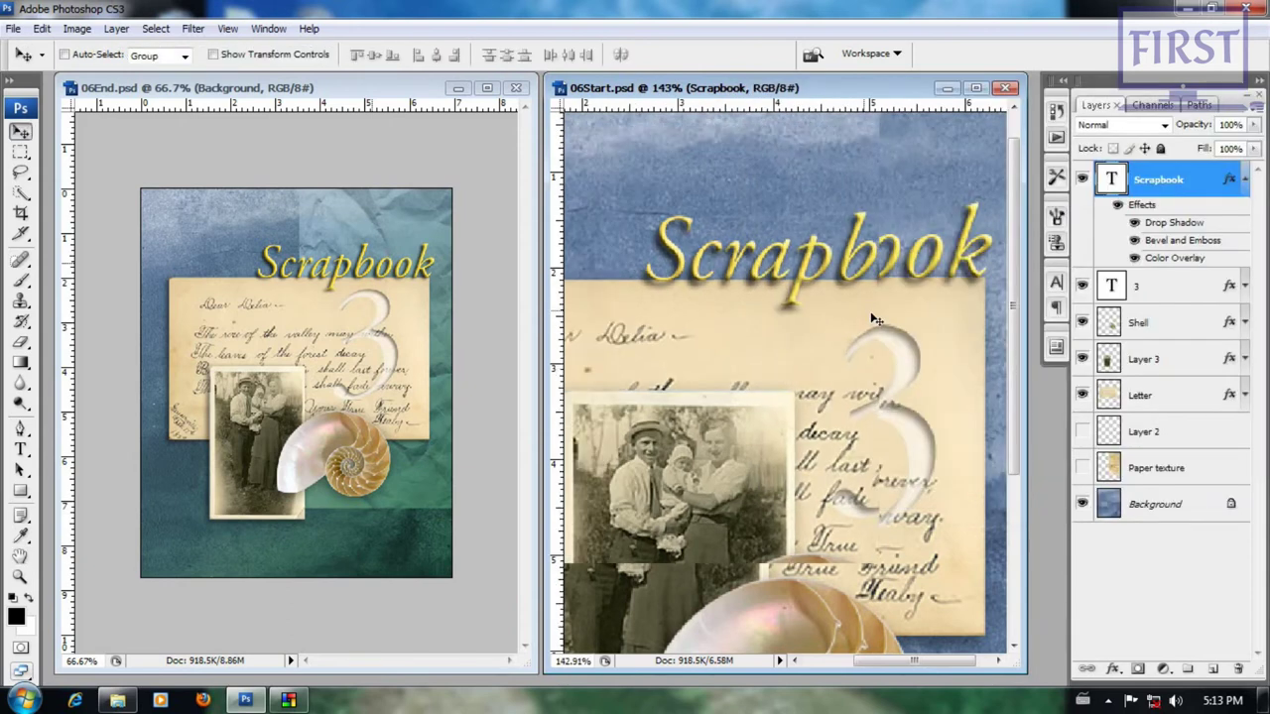
{"action": "scroll", "coordinate": [918, 368], "scroll_direction": "down", "scroll_amount": 4}
{"action": "scroll", "coordinate": [917, 367], "scroll_direction": "up", "scroll_amount": 1}
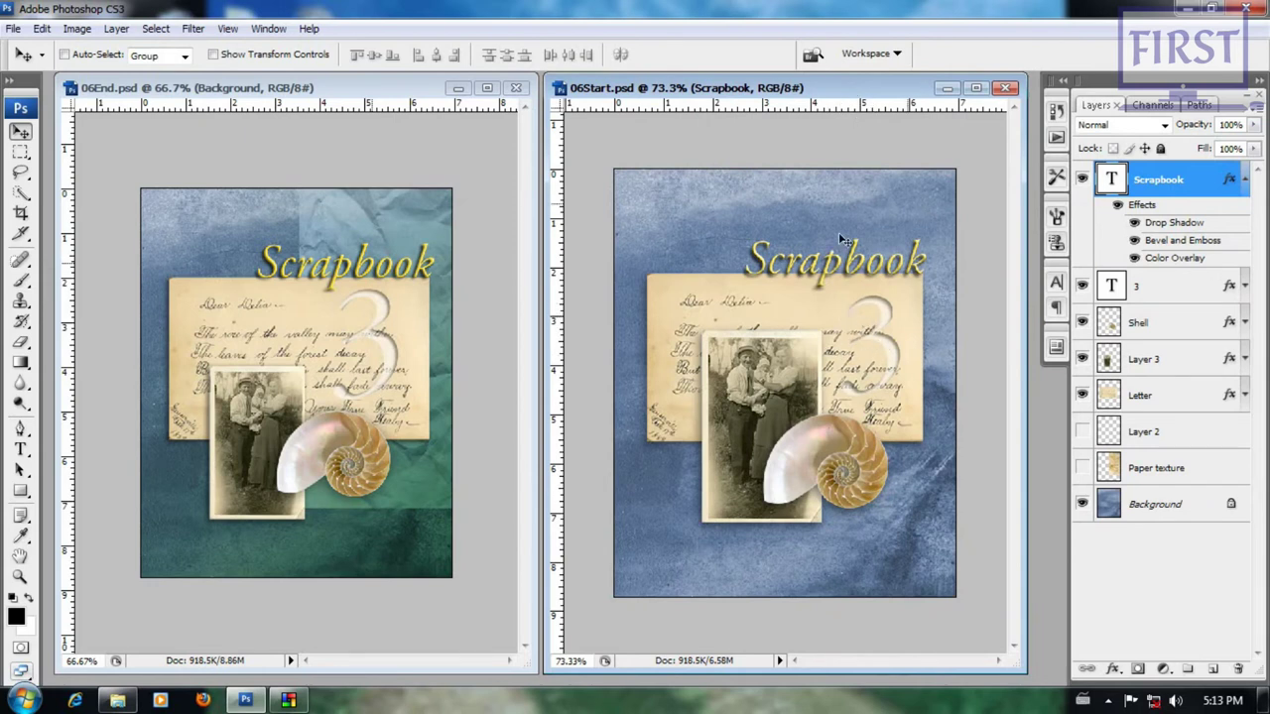
- Change the title's colour overlay to a slightly deeper yellow
{"action": "double_click", "coordinate": [1179, 258]}
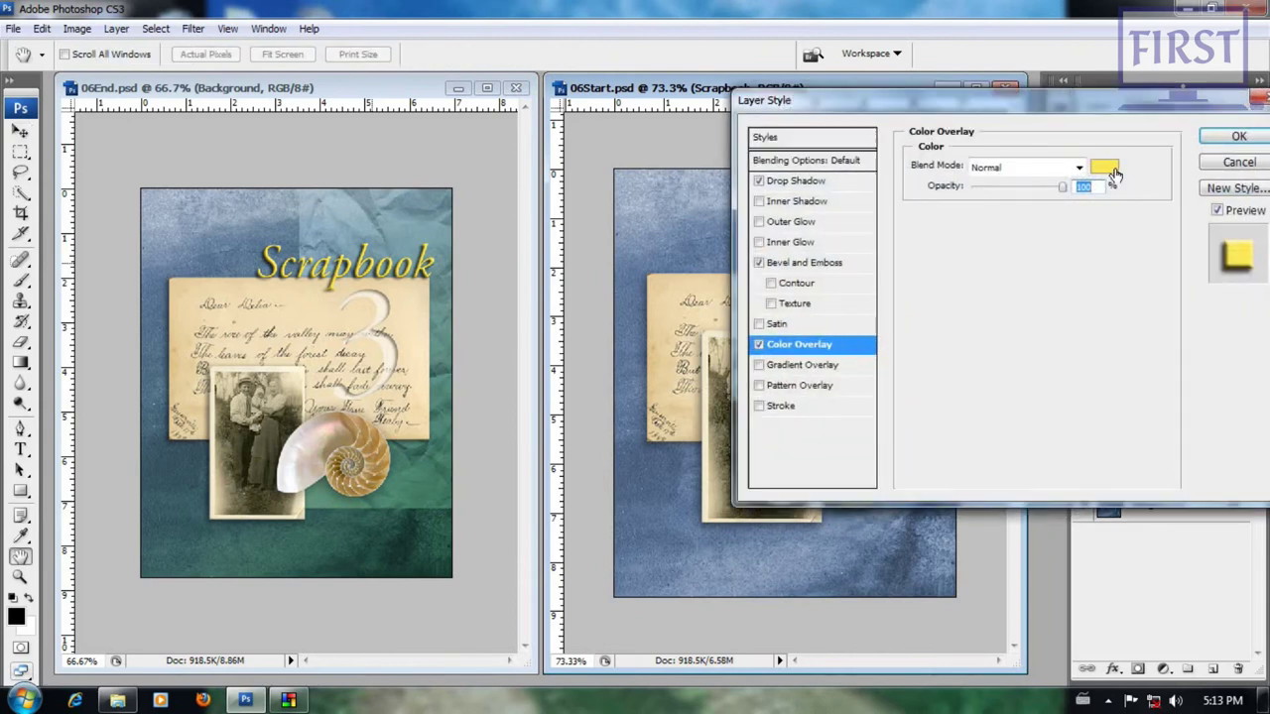
{"action": "left_click", "coordinate": [1113, 173]}
{"action": "left_click", "coordinate": [923, 170]}
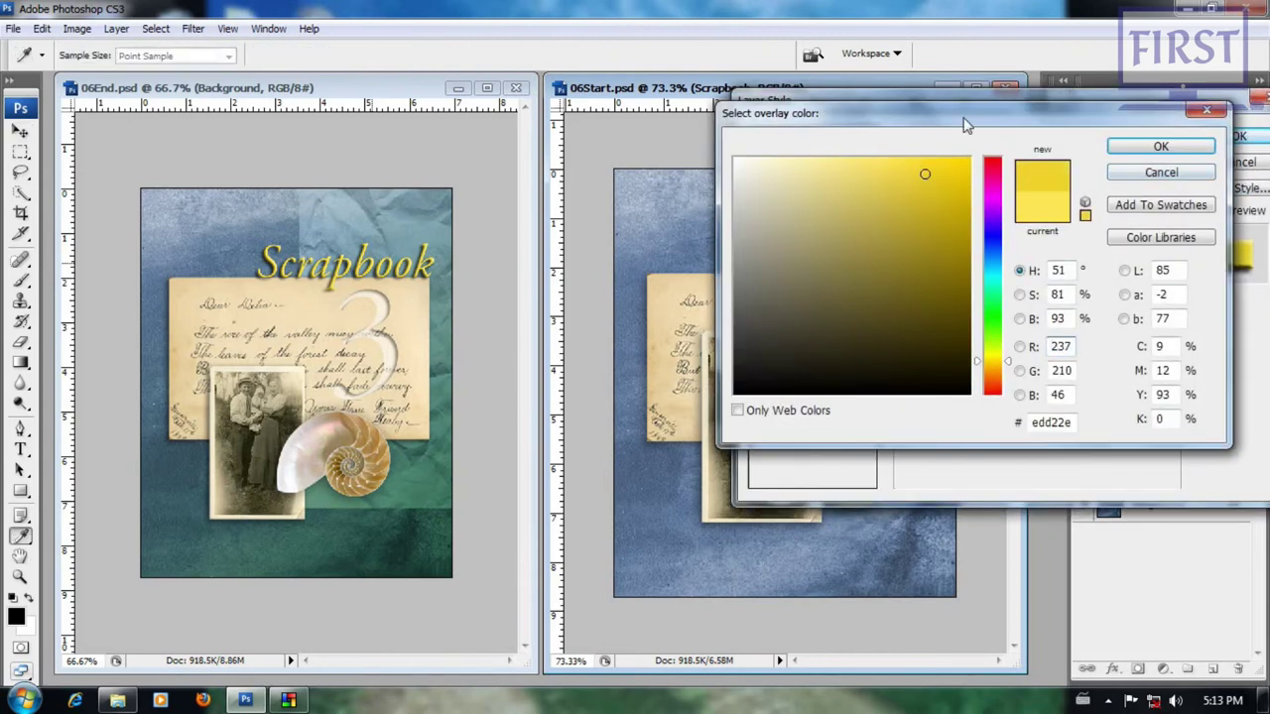
{"action": "left_click_drag", "start_coordinate": [975, 107], "coordinate": [990, 131]}
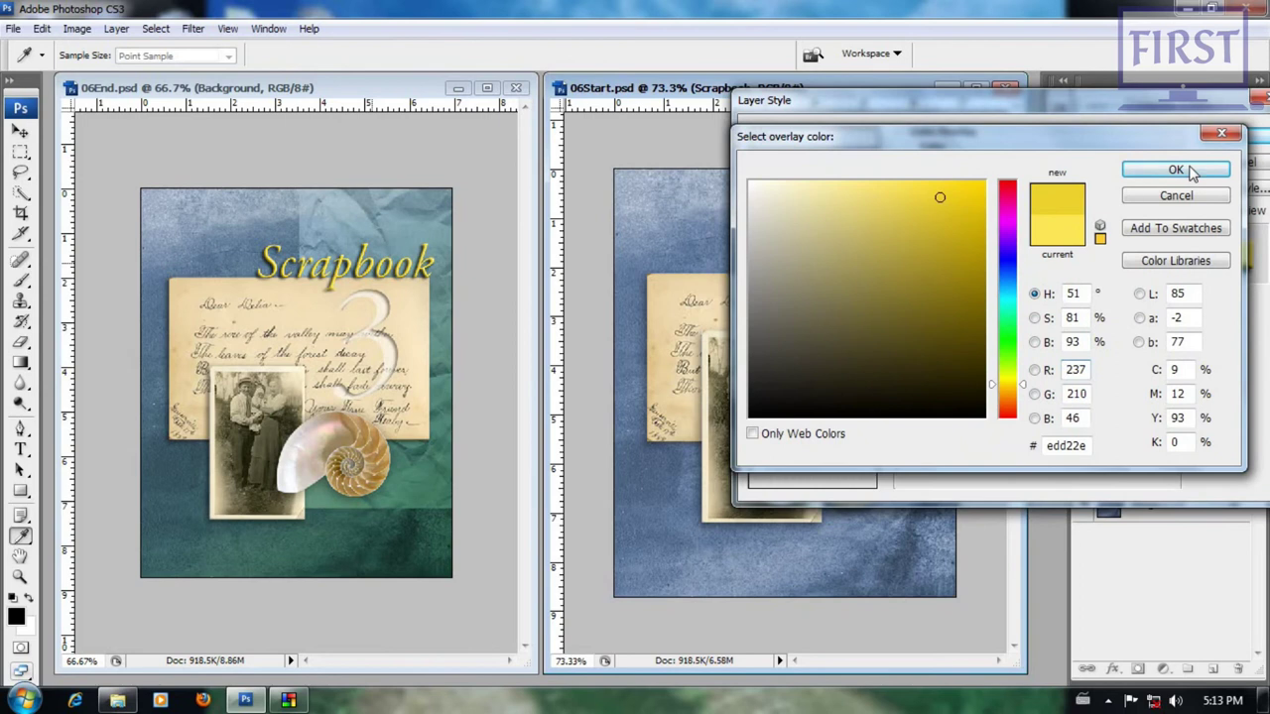
{"action": "left_click", "coordinate": [1175, 171]}
{"action": "left_click_drag", "start_coordinate": [1091, 105], "coordinate": [1033, 313]}
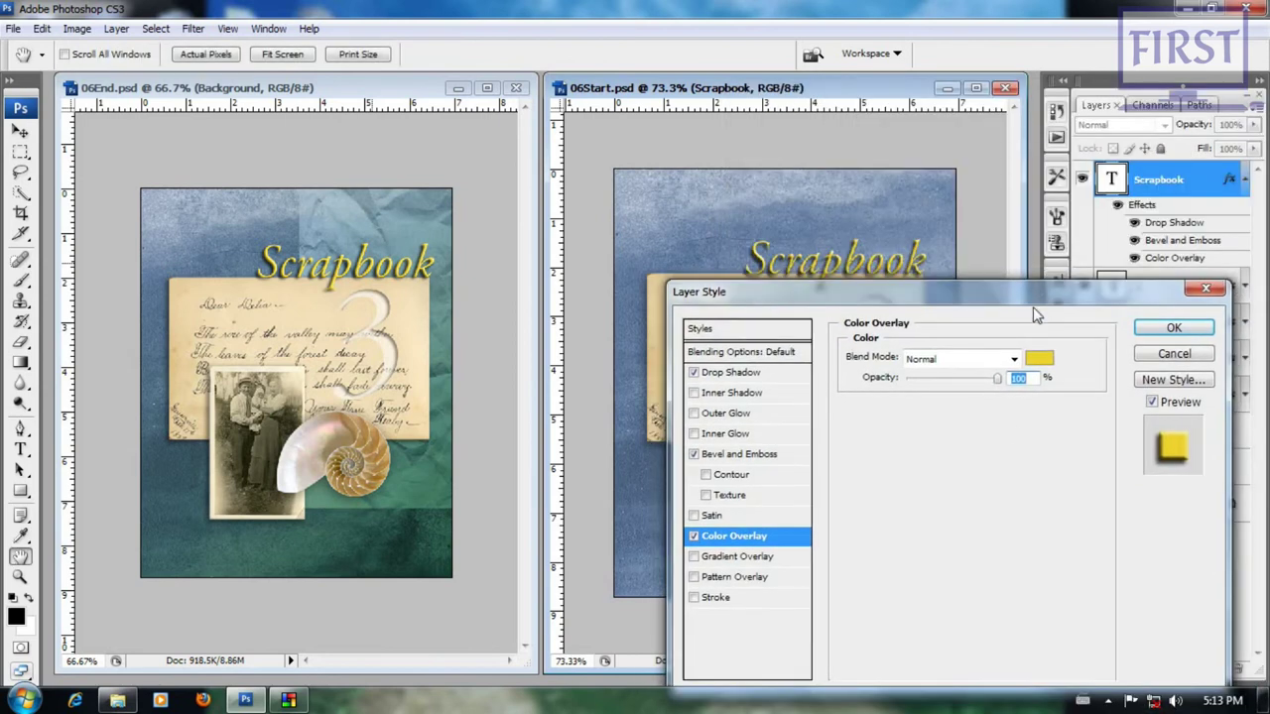
- Set the title overlay to the softer yellow e7d252 and apply it
{"action": "left_click", "coordinate": [1038, 361]}
{"action": "left_click_drag", "start_coordinate": [1034, 128], "coordinate": [970, 346]}
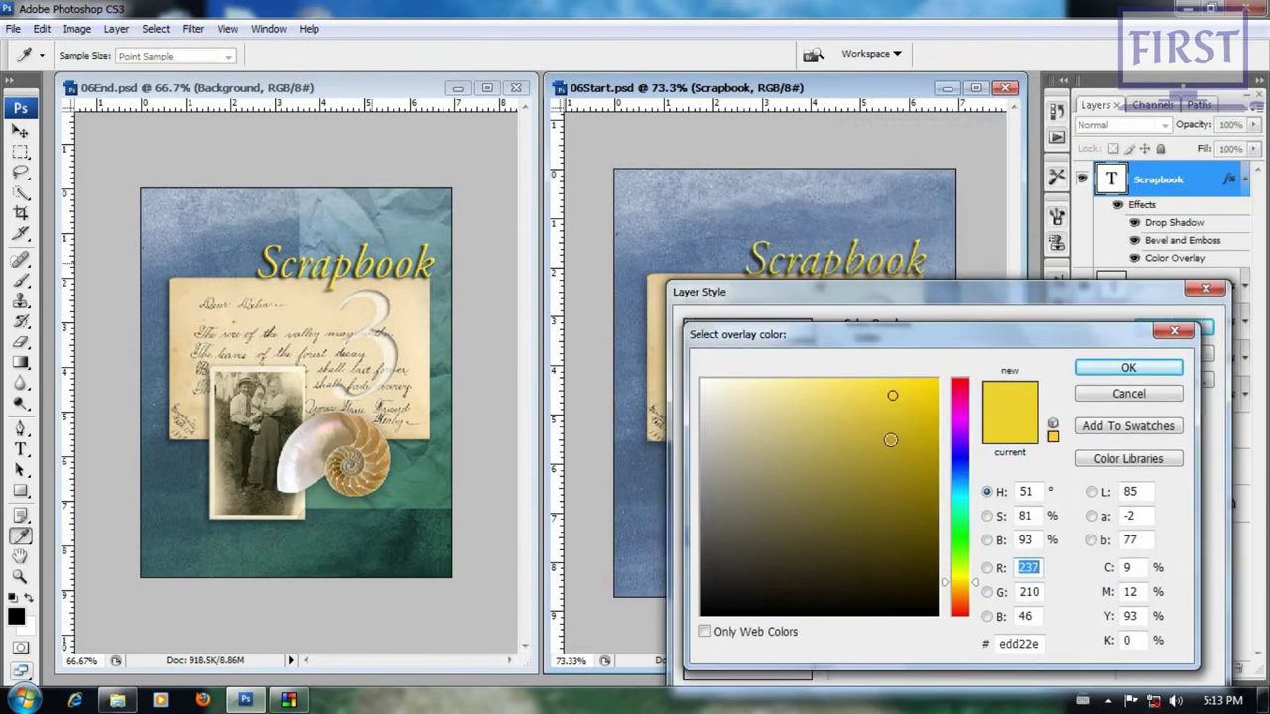
{"action": "left_click_drag", "start_coordinate": [905, 437], "coordinate": [857, 407]}
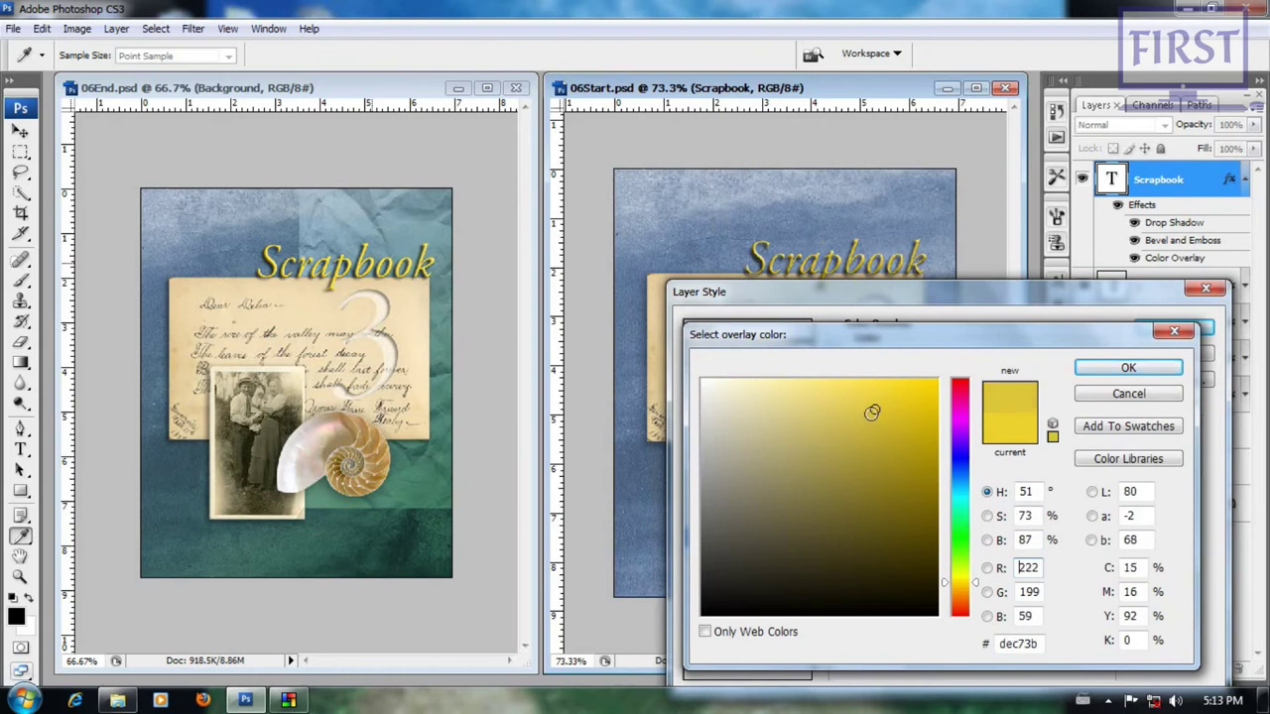
{"action": "left_click", "coordinate": [1128, 367]}
{"action": "left_click", "coordinate": [1174, 329]}
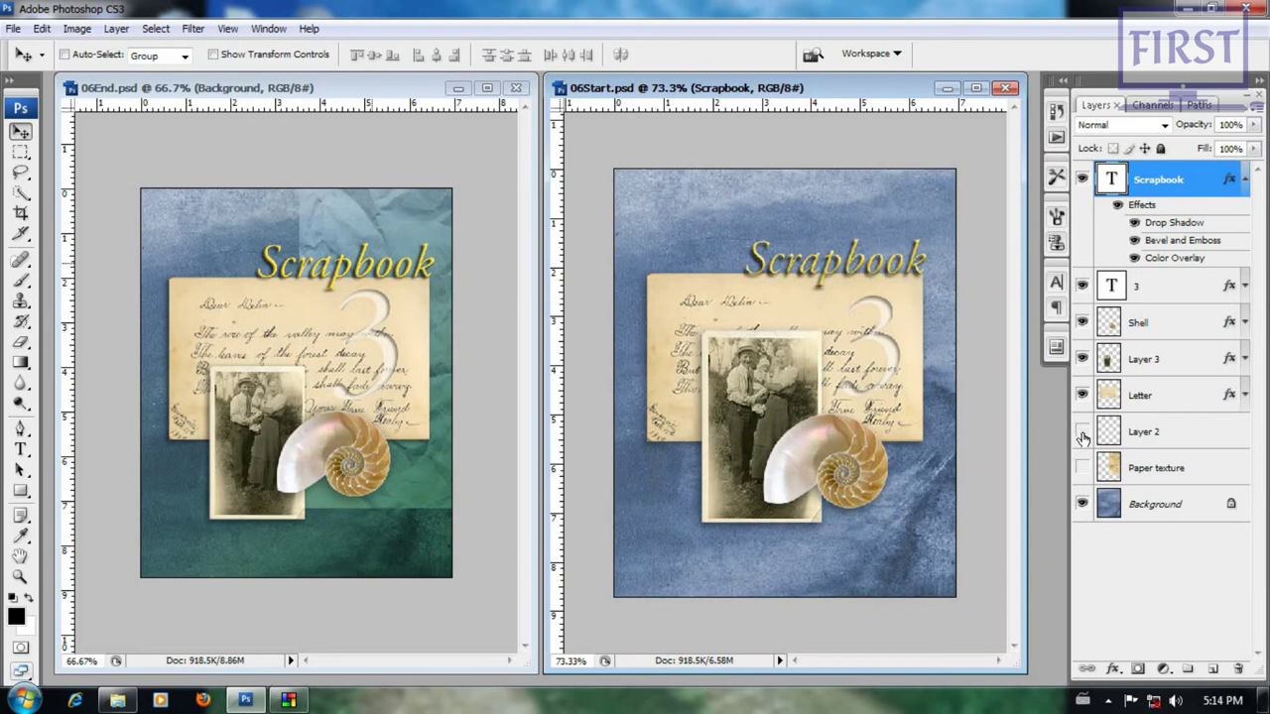
- Delete the empty Layer 2 and toggle Paper texture's visibility to compare
{"action": "left_click_drag", "start_coordinate": [1141, 436], "coordinate": [1238, 670]}
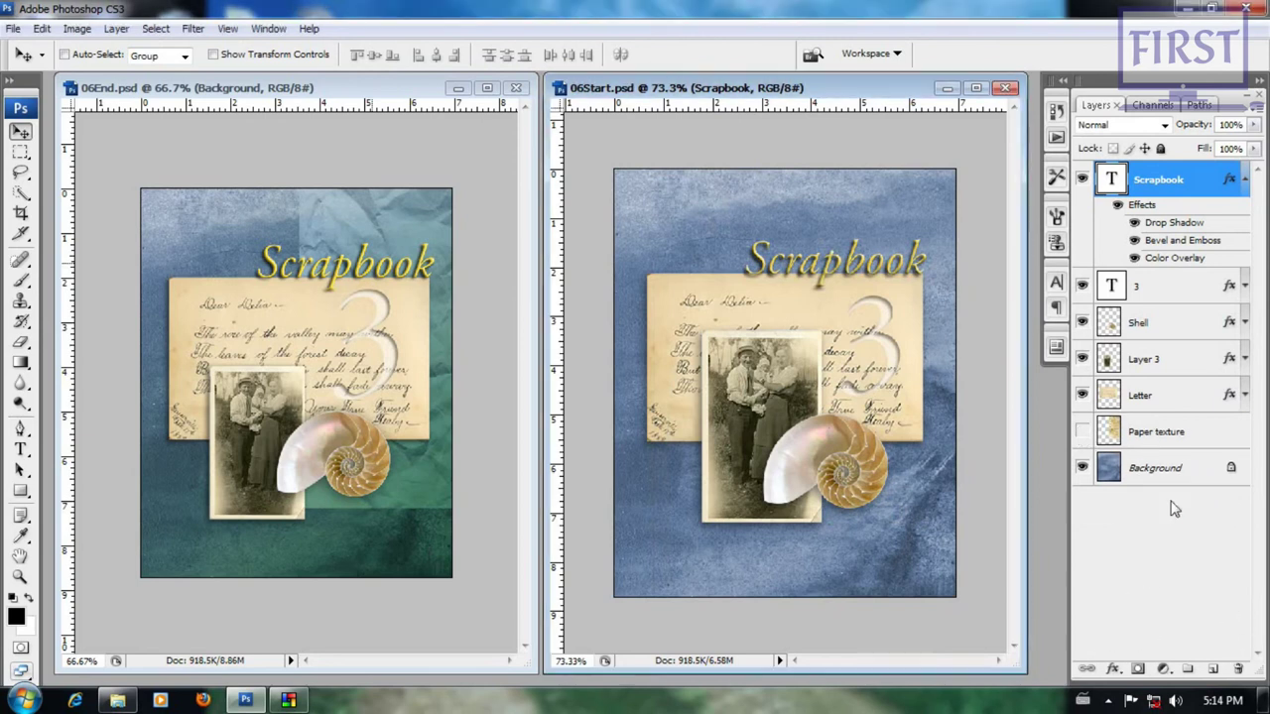
{"action": "left_click", "coordinate": [1163, 433]}
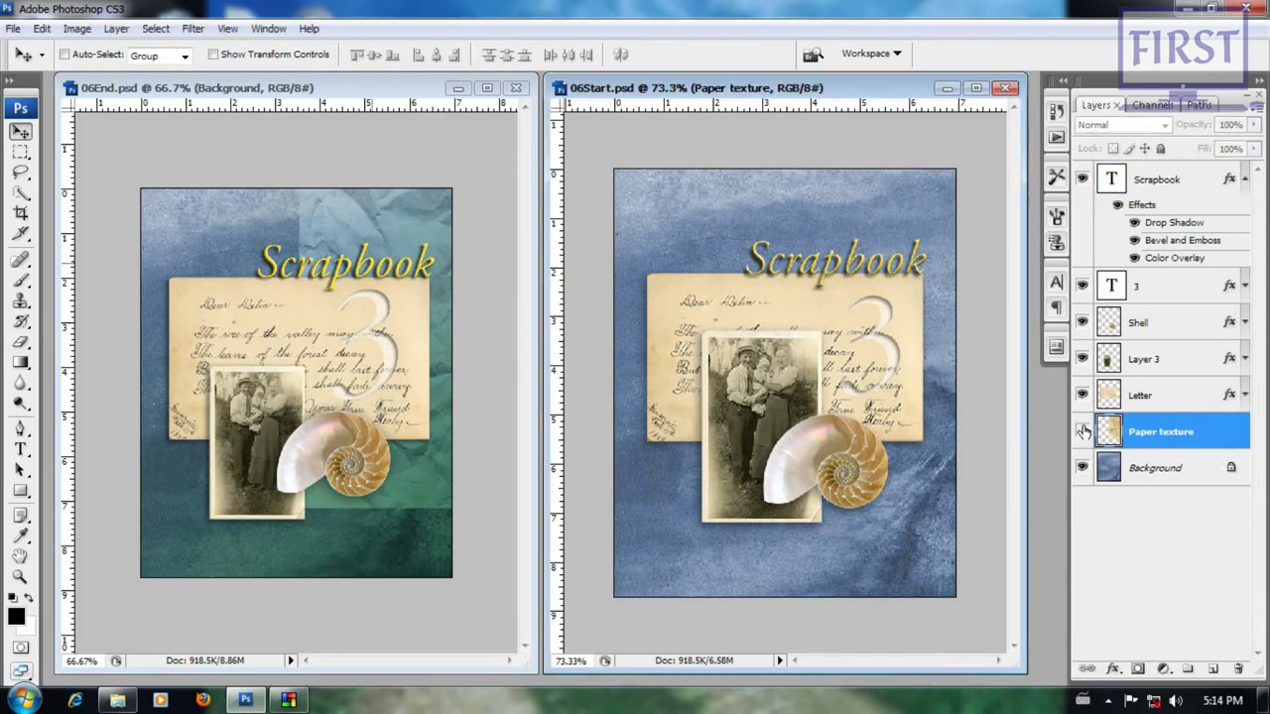
{"action": "left_click", "coordinate": [1082, 431]}
{"action": "left_click", "coordinate": [1082, 432]}
{"action": "left_click", "coordinate": [1083, 432]}
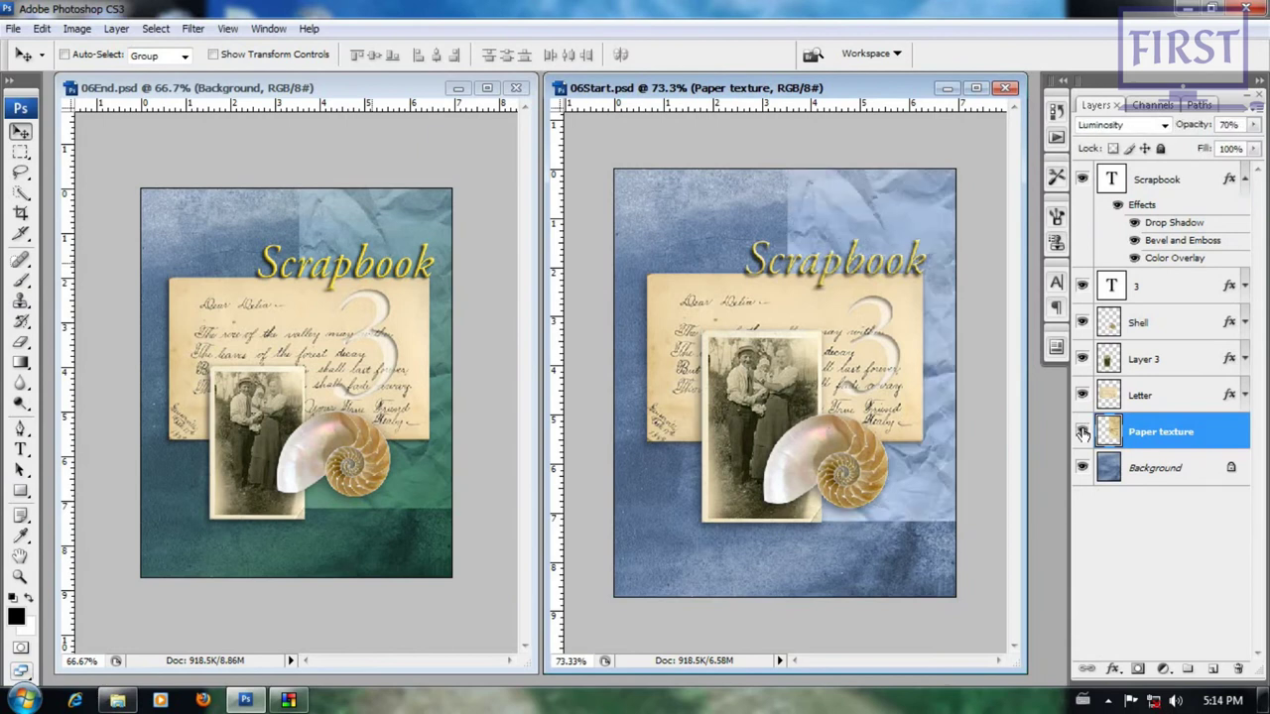
{"action": "left_click", "coordinate": [1083, 431]}
{"action": "left_click", "coordinate": [1082, 431]}
- Try Normal, then set Paper texture's blend mode to Luminosity
{"action": "left_click", "coordinate": [1165, 126]}
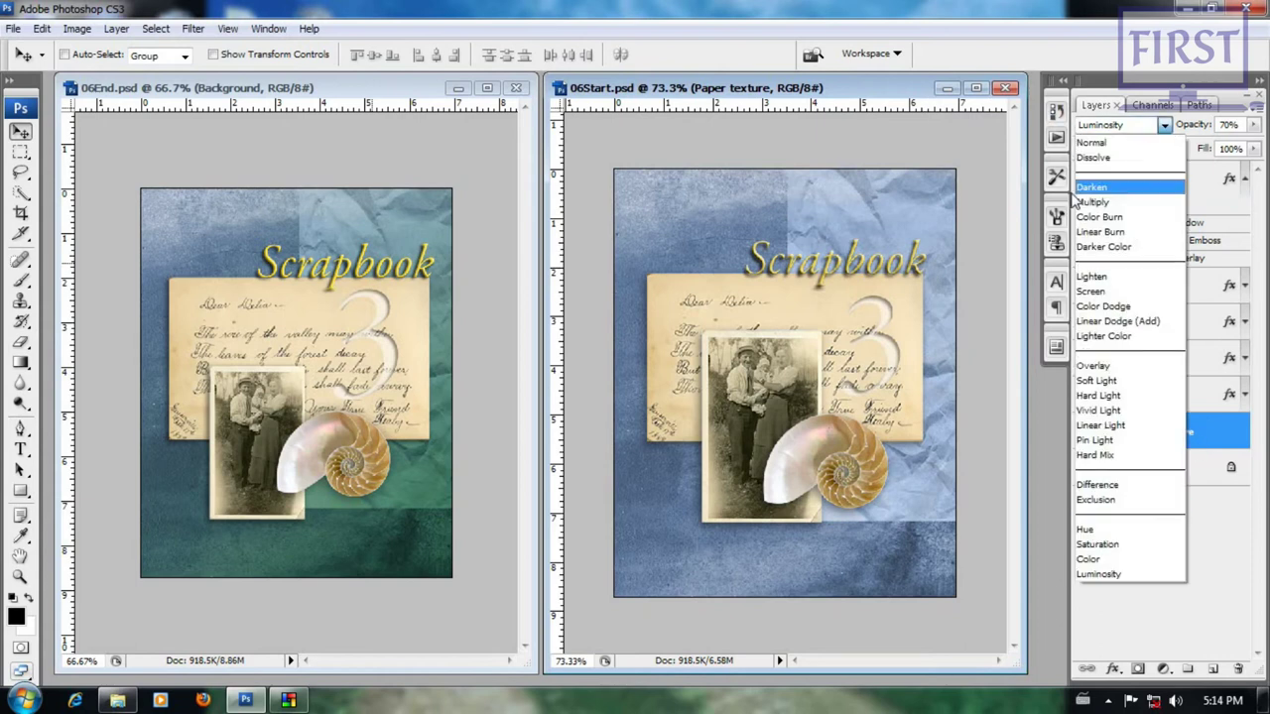
{"action": "left_click", "coordinate": [1119, 149]}
{"action": "left_click", "coordinate": [1186, 547]}
{"action": "left_click", "coordinate": [1183, 434]}
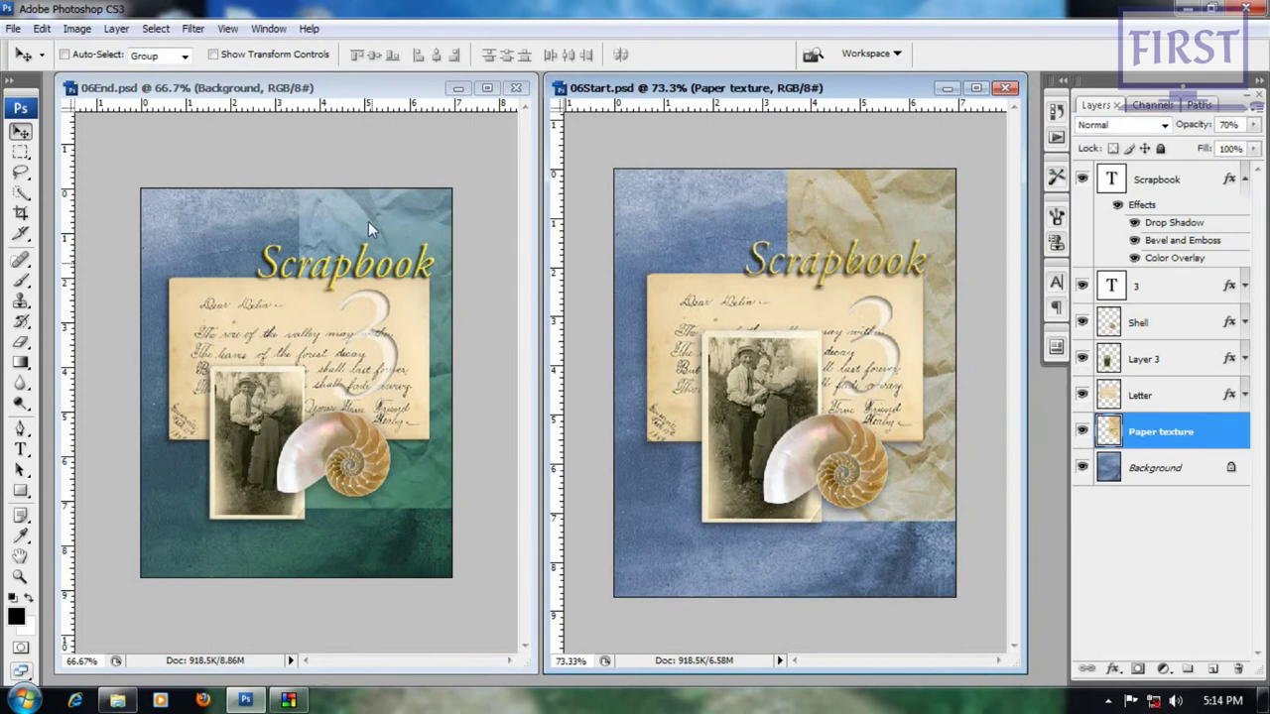
{"action": "left_click", "coordinate": [1165, 125]}
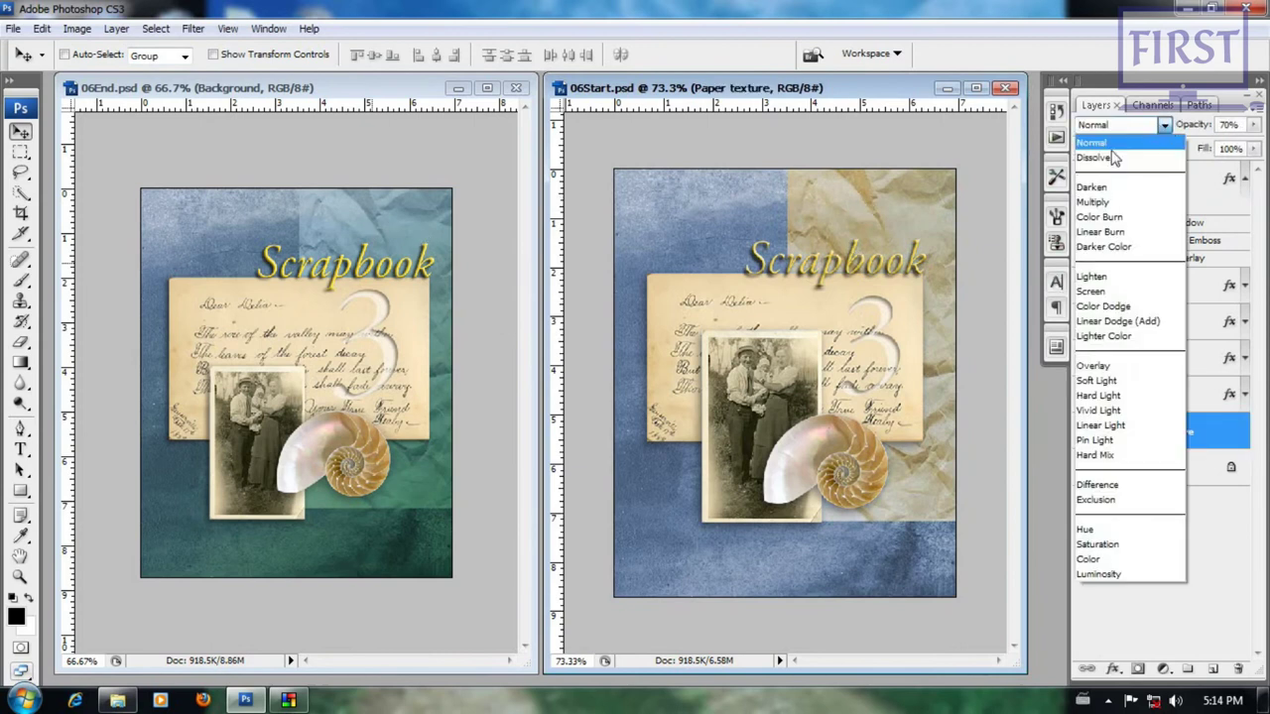
{"action": "left_click", "coordinate": [1117, 575]}
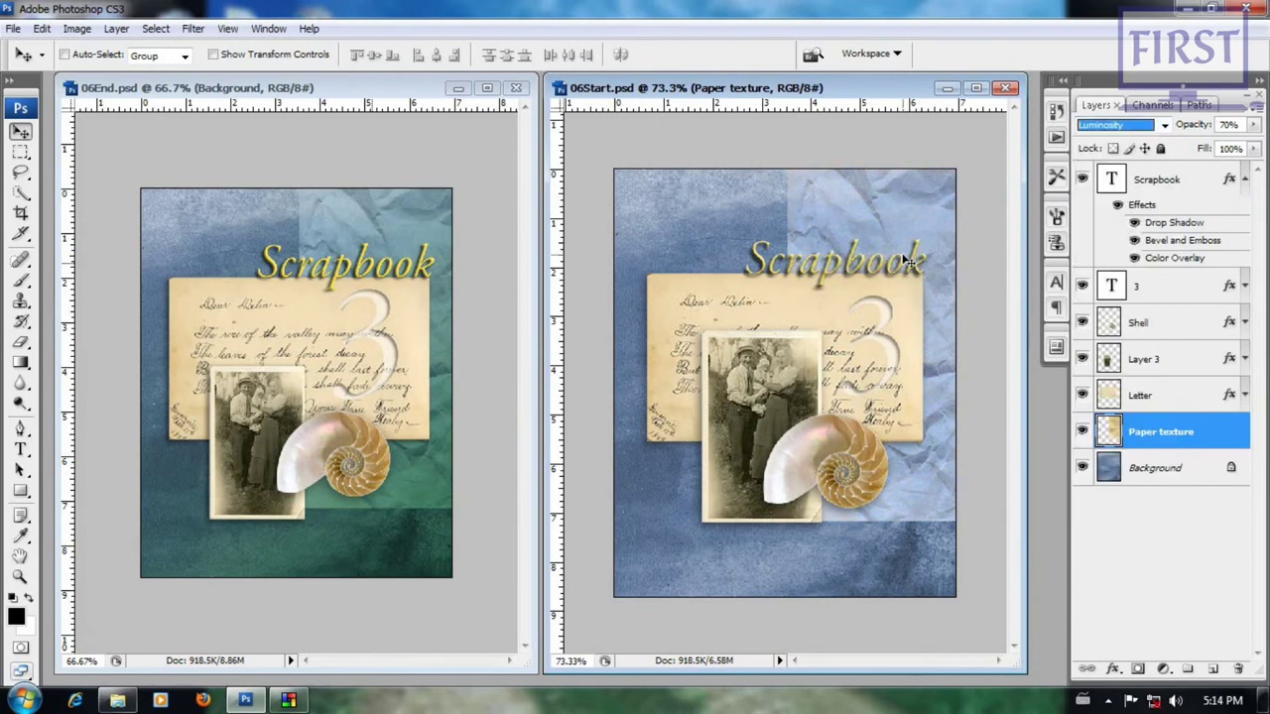
{"action": "left_click", "coordinate": [1163, 127]}
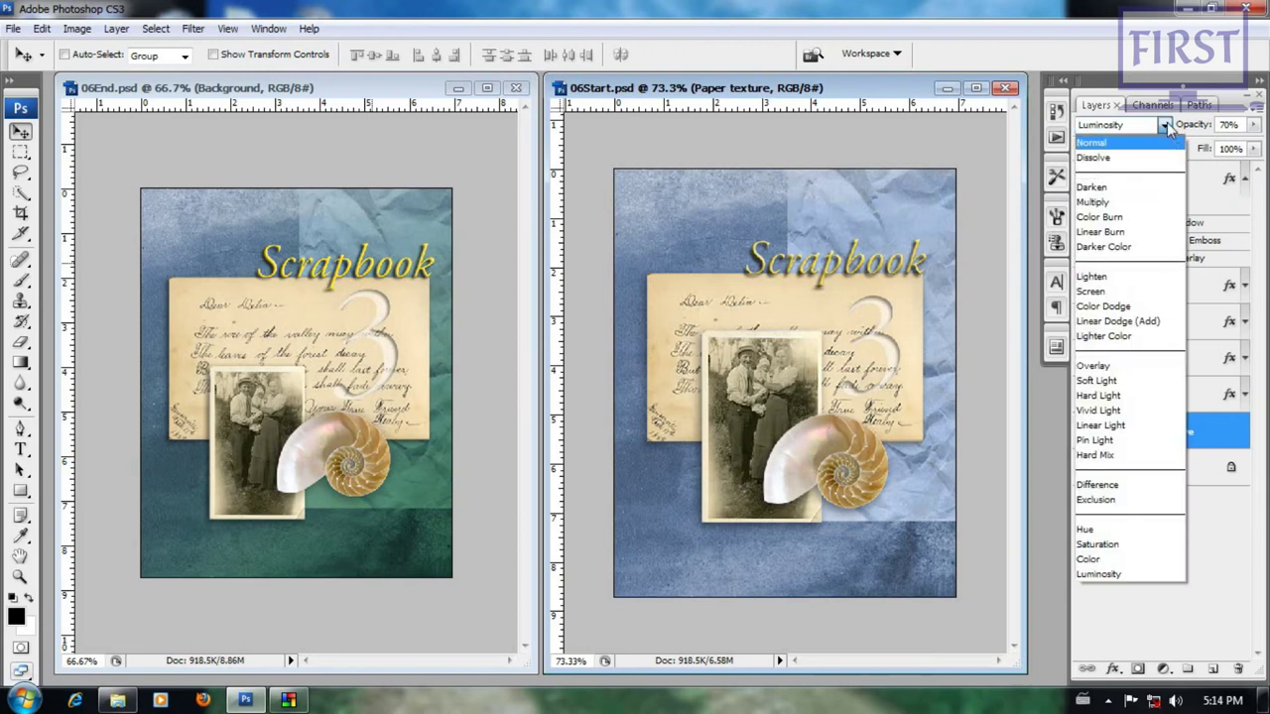
{"action": "left_click", "coordinate": [1168, 127]}
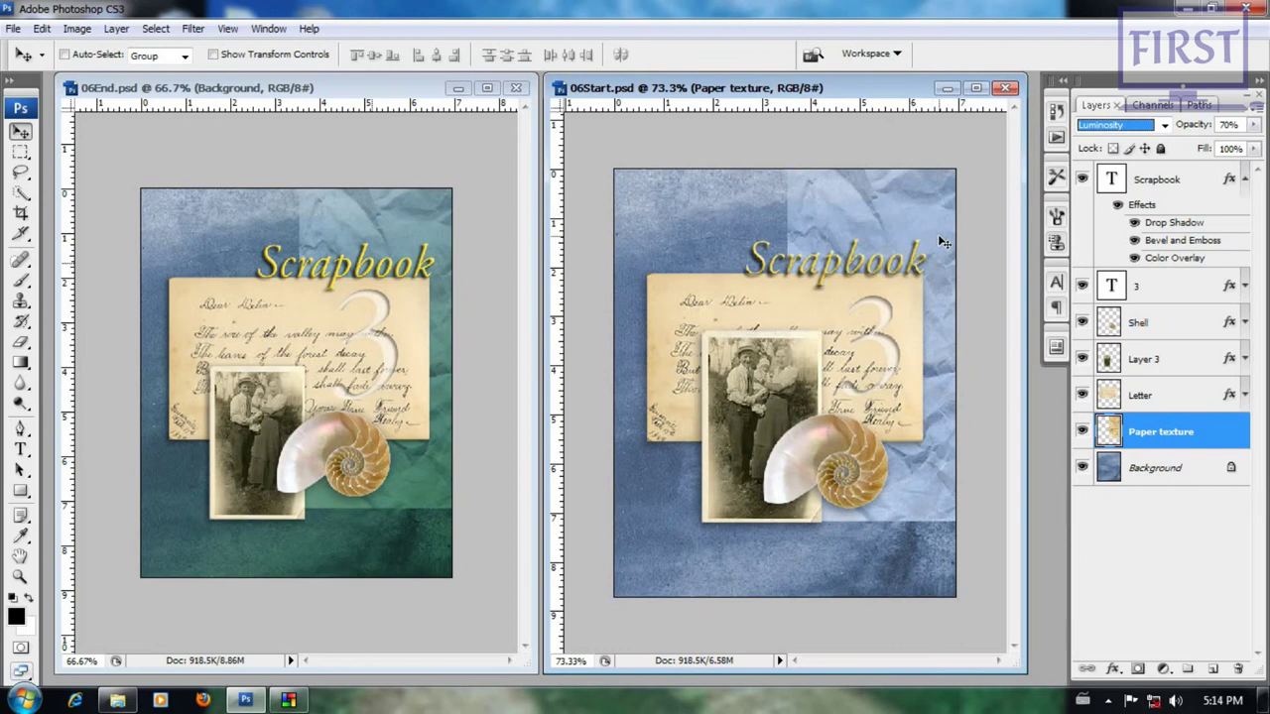
- Preview other blend modes, then keep Paper texture in Luminosity
{"action": "left_click", "coordinate": [1164, 125]}
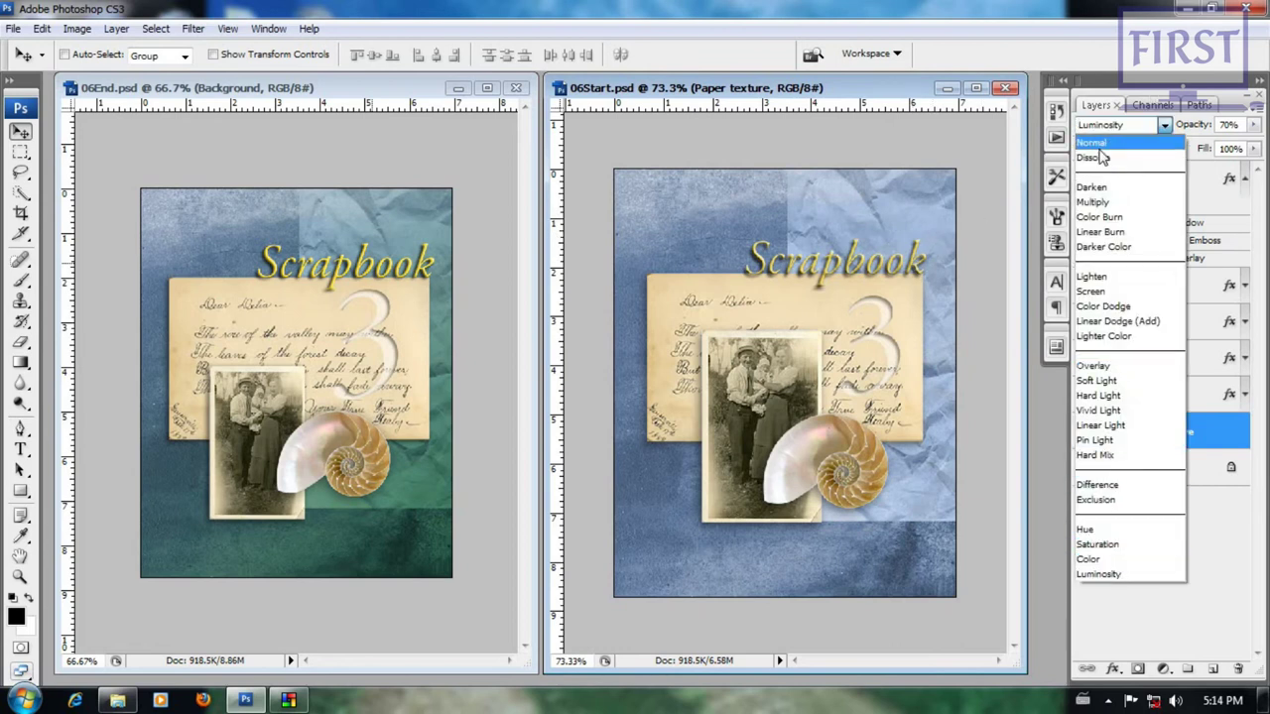
{"action": "left_click", "coordinate": [1091, 143]}
{"action": "key", "text": "Down"}
{"action": "key", "text": "Down"}
{"action": "key", "text": "Down"}
{"action": "key", "text": "Down"}
{"action": "key", "text": "Down"}
{"action": "key", "text": "Down"}
{"action": "key", "text": "Down"}
{"action": "key", "text": "Down"}
{"action": "key", "text": "Down"}
{"action": "key", "text": "Down"}
{"action": "key", "text": "Down"}
{"action": "key", "text": "Down"}
{"action": "key", "text": "Down"}
{"action": "key", "text": "Down"}
{"action": "key", "text": "Down"}
{"action": "key", "text": "Down"}
{"action": "key", "text": "Down"}
{"action": "key", "text": "Down"}
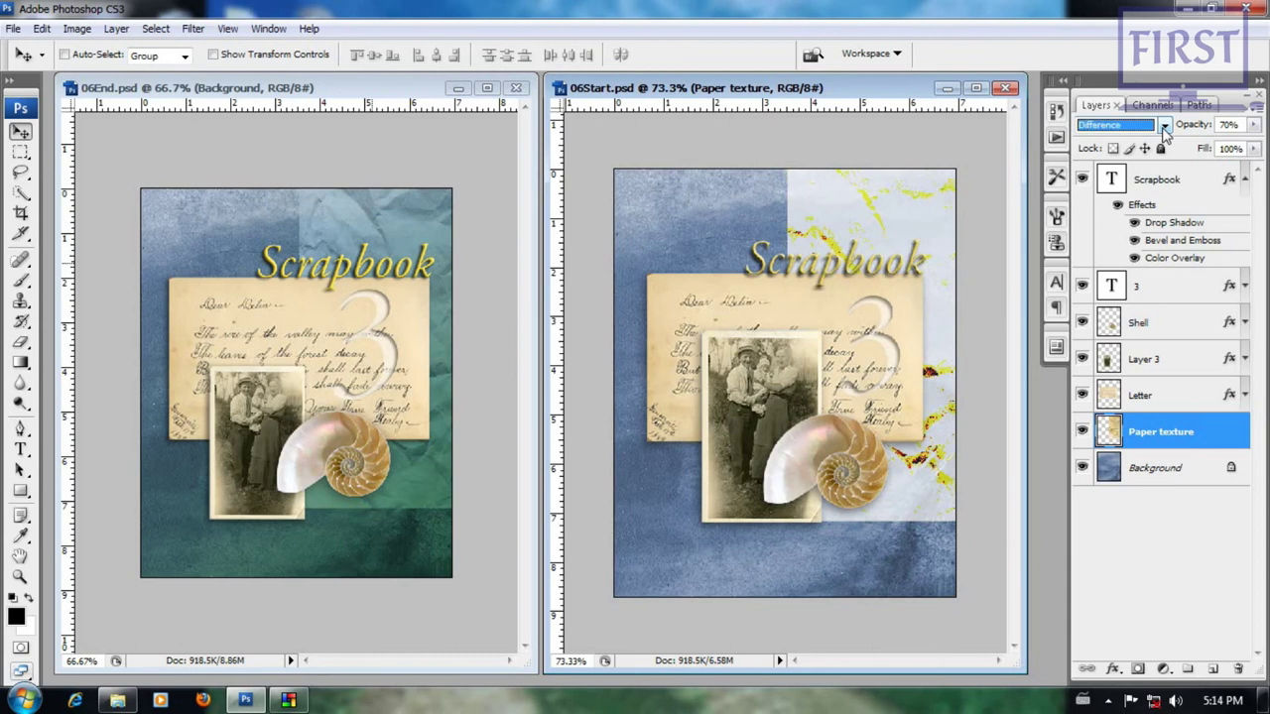
{"action": "left_click", "coordinate": [1165, 125]}
{"action": "left_click", "coordinate": [1114, 582]}
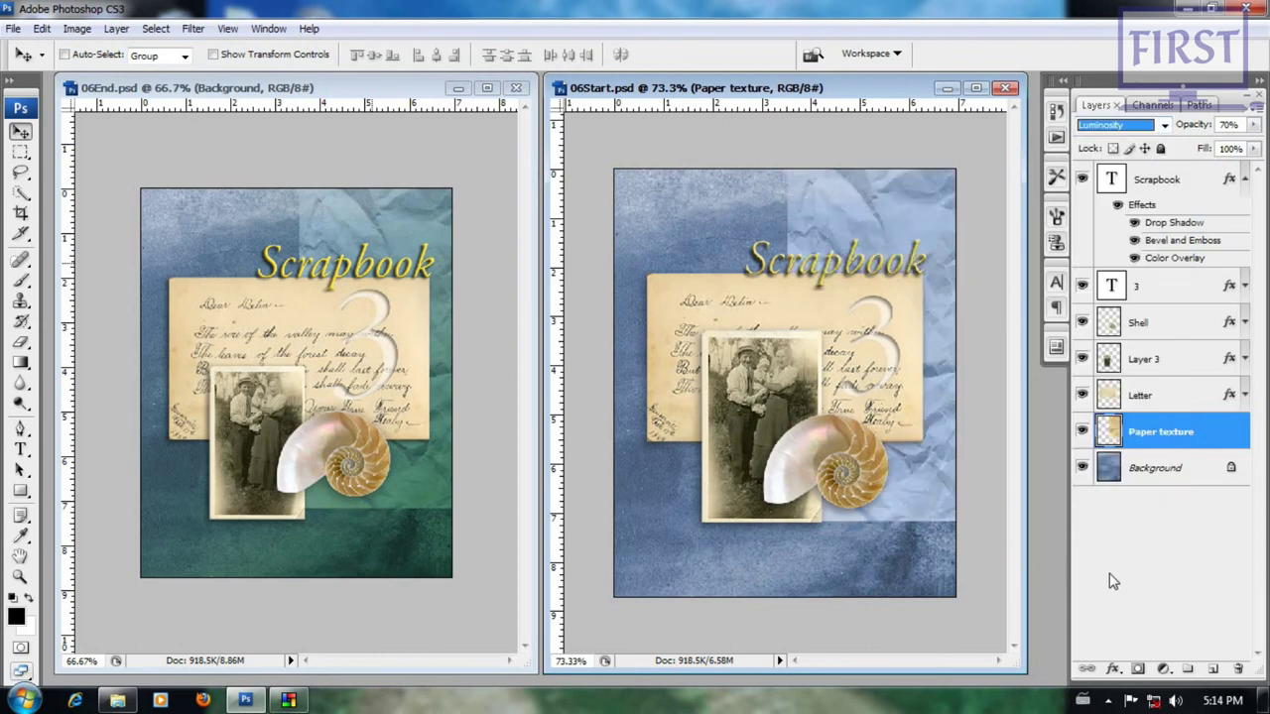
{"action": "left_click", "coordinate": [1136, 579]}
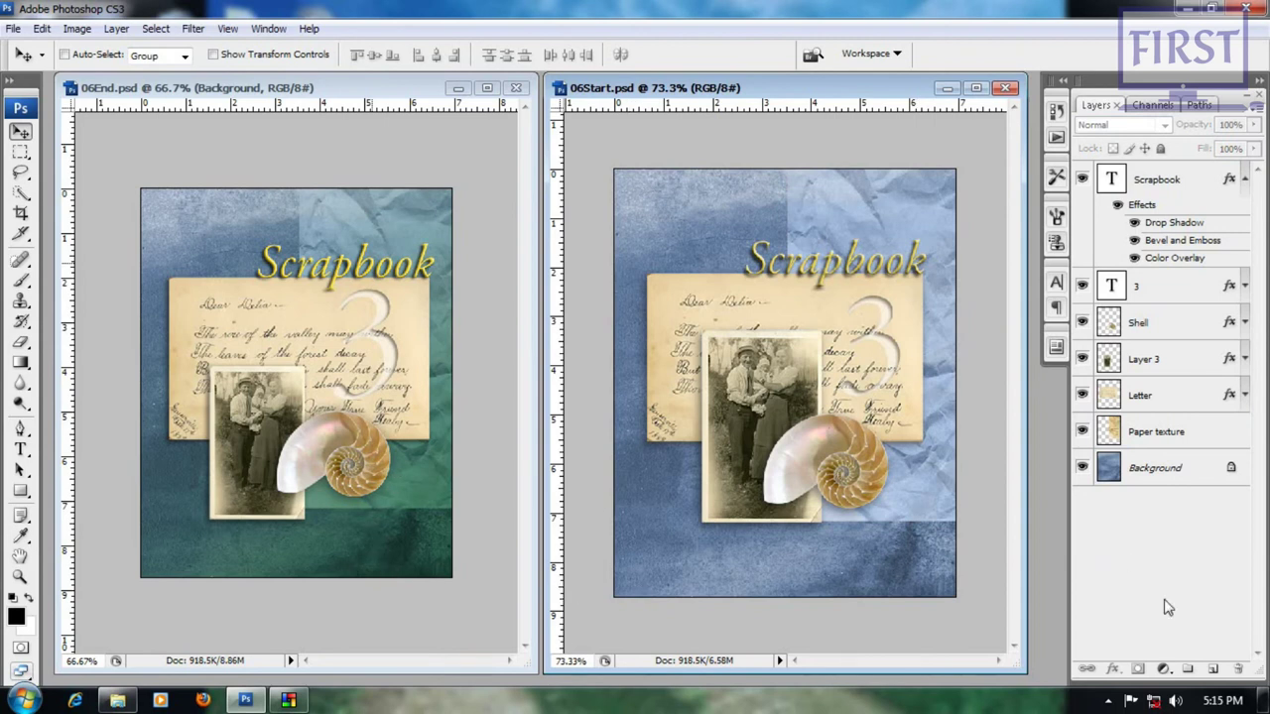
{"action": "left_click", "coordinate": [1151, 433]}
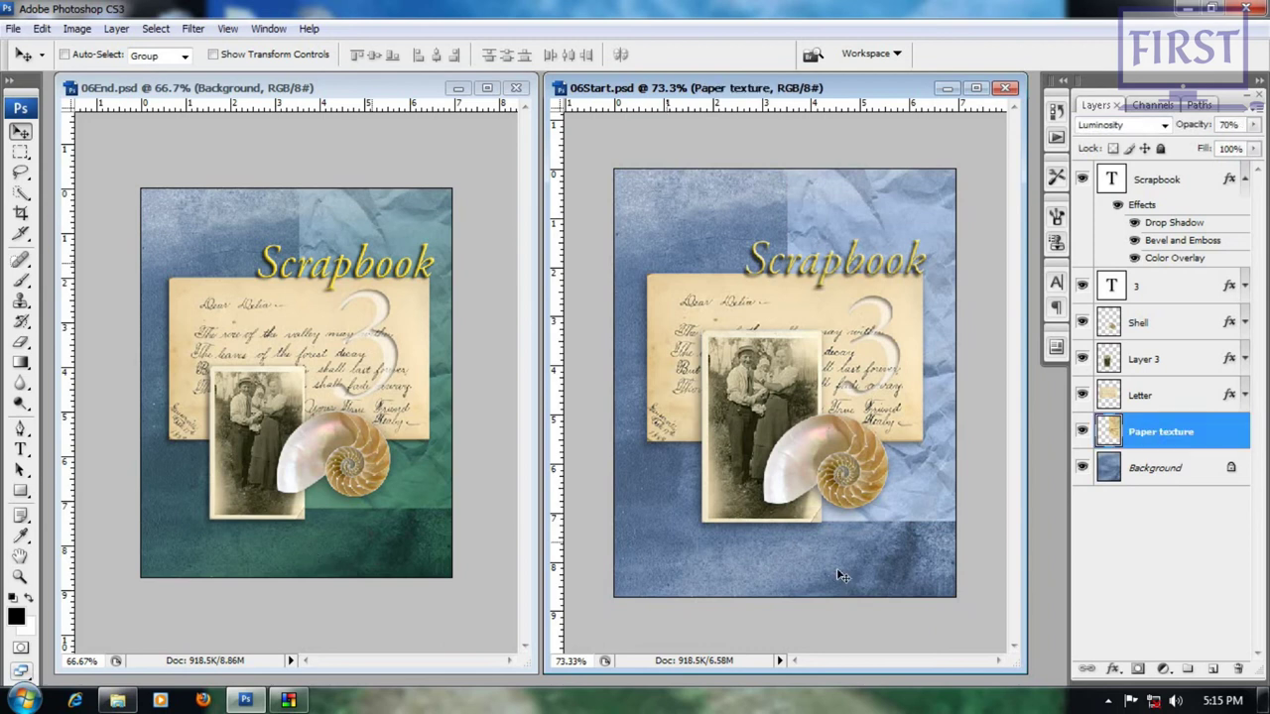
- Add a new layer named 'gradient' above Paper texture and switch to the Gradient Tool
{"action": "left_click", "coordinate": [1214, 671]}
{"action": "double_click", "coordinate": [1154, 433]}
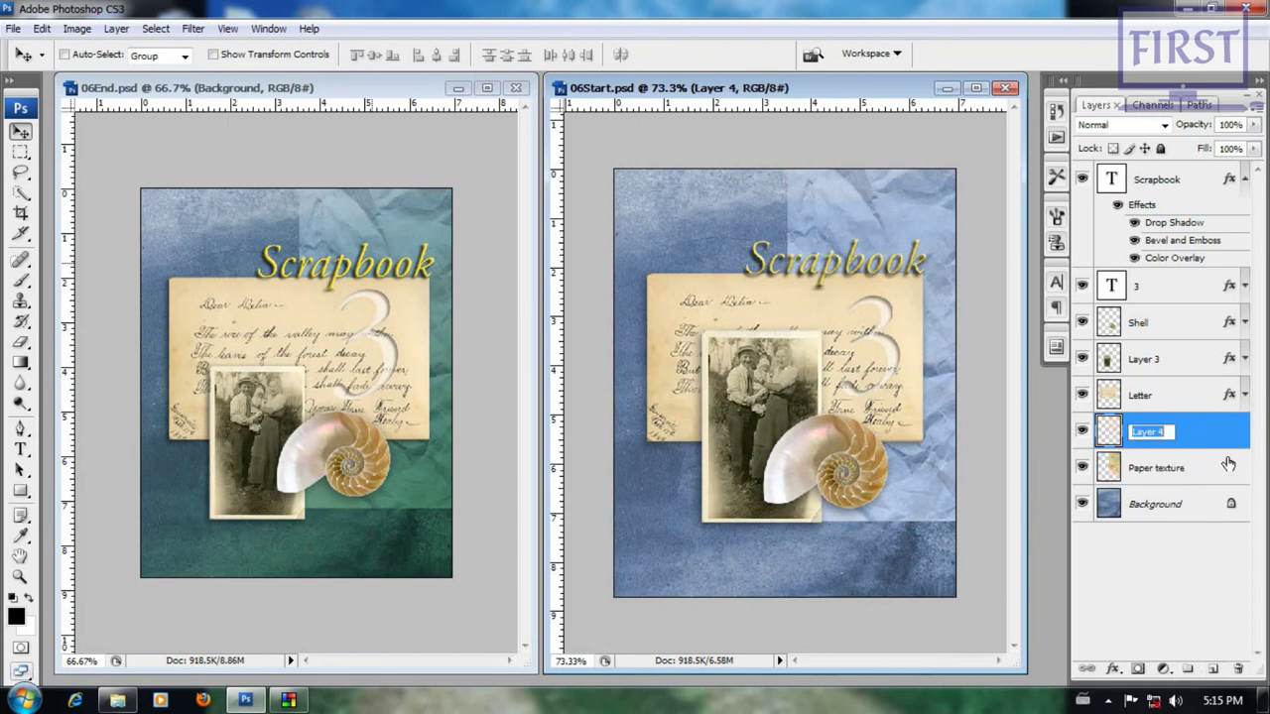
{"action": "type", "text": "g"}
{"action": "key", "text": "Return"}
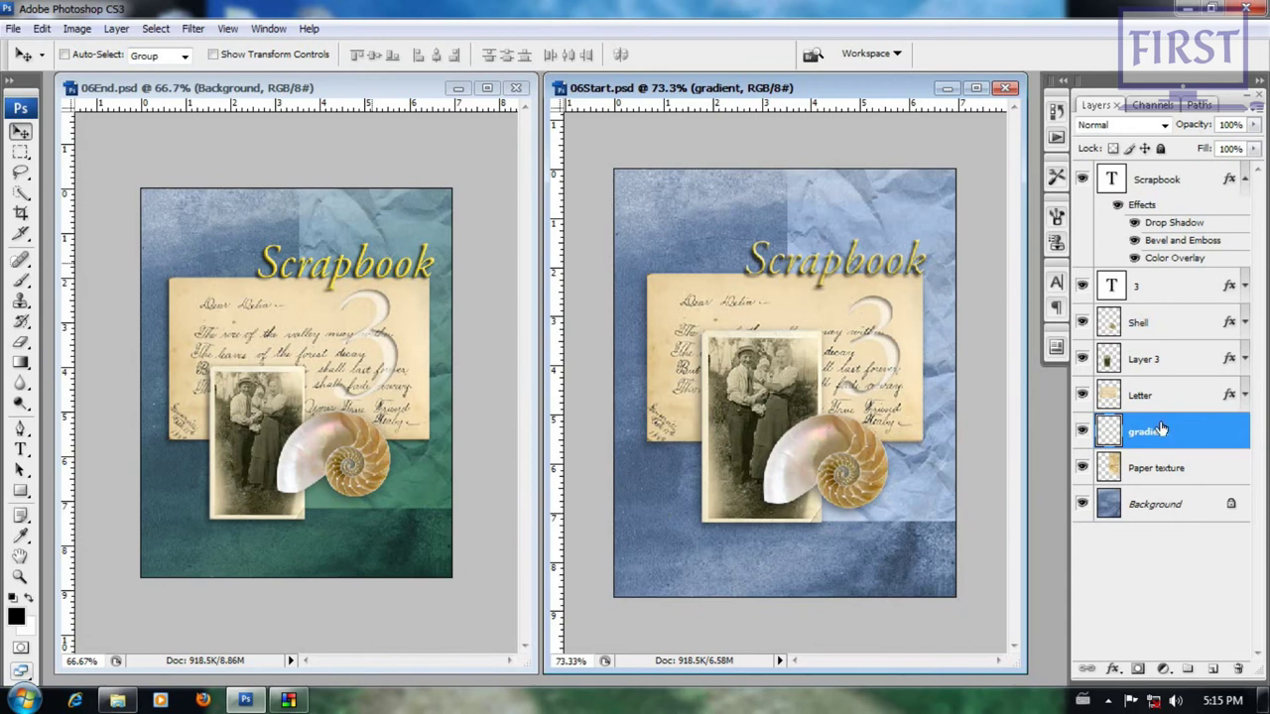
{"action": "left_click", "coordinate": [20, 363]}
{"action": "left_click", "coordinate": [133, 55]}
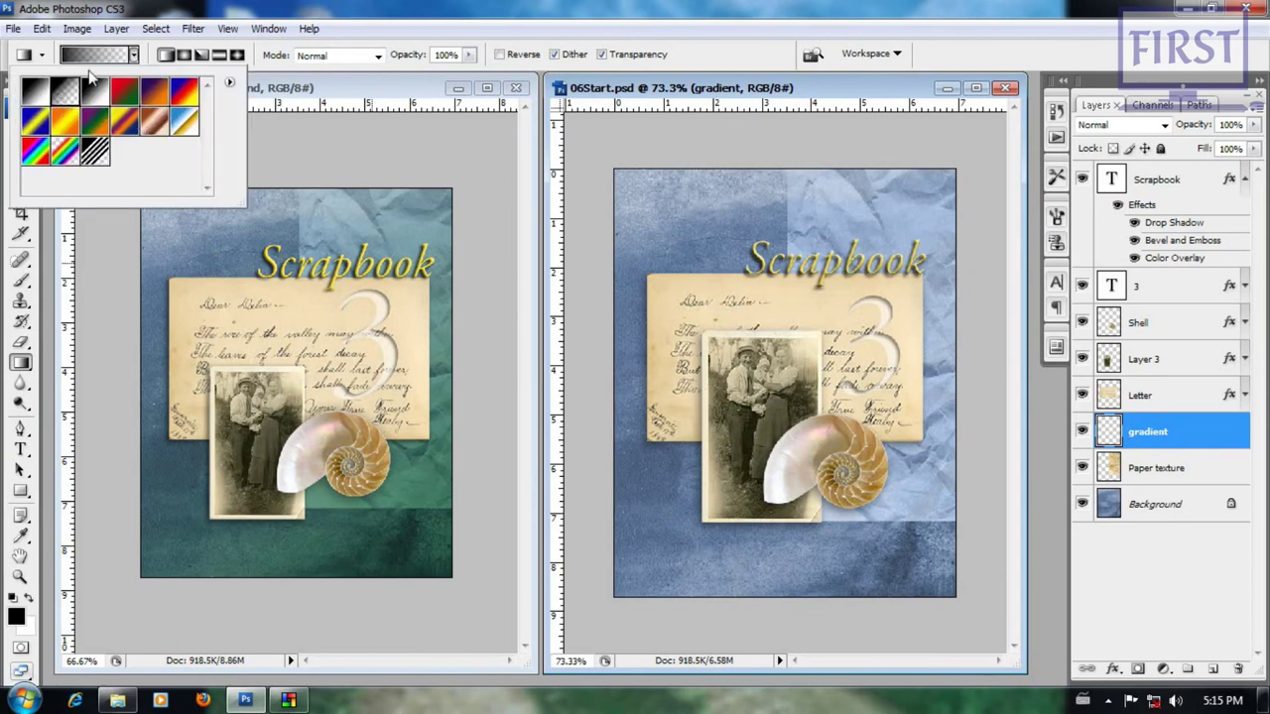
- Make a dark-green-to-transparent gradient and draw it from bottom-right to top-left
{"action": "left_click", "coordinate": [96, 57]}
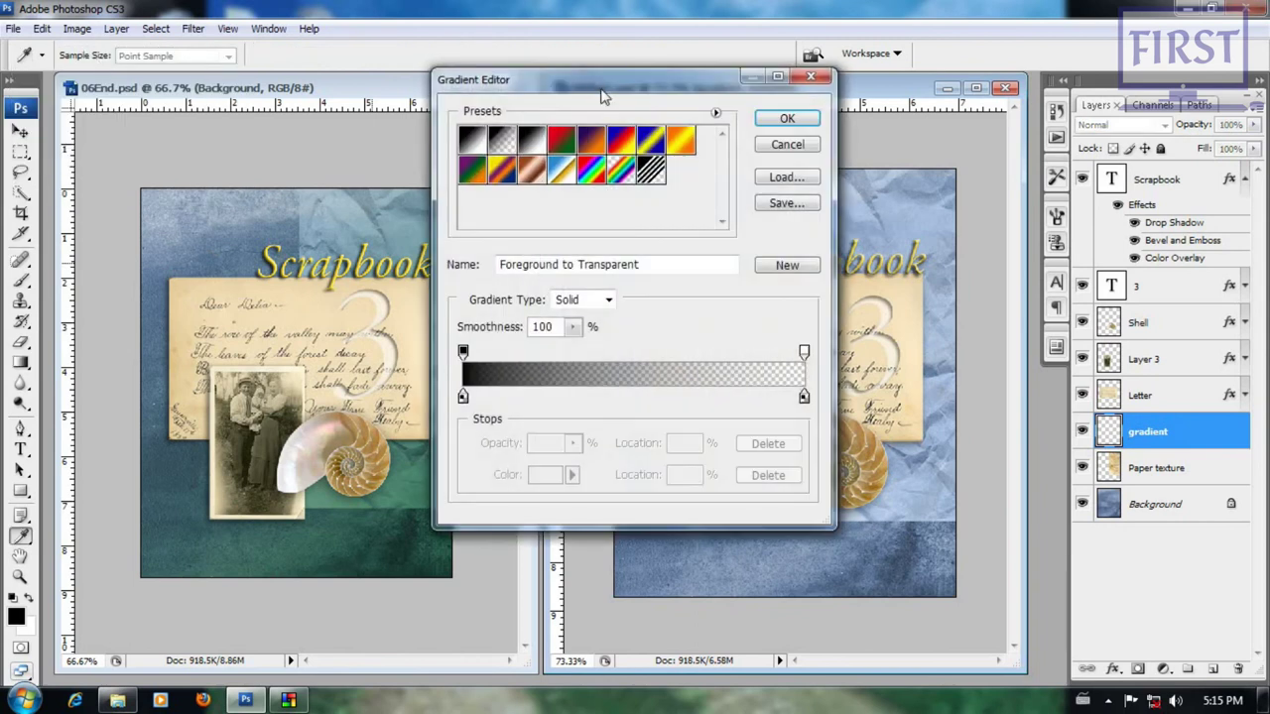
{"action": "left_click_drag", "start_coordinate": [602, 91], "coordinate": [999, 99]}
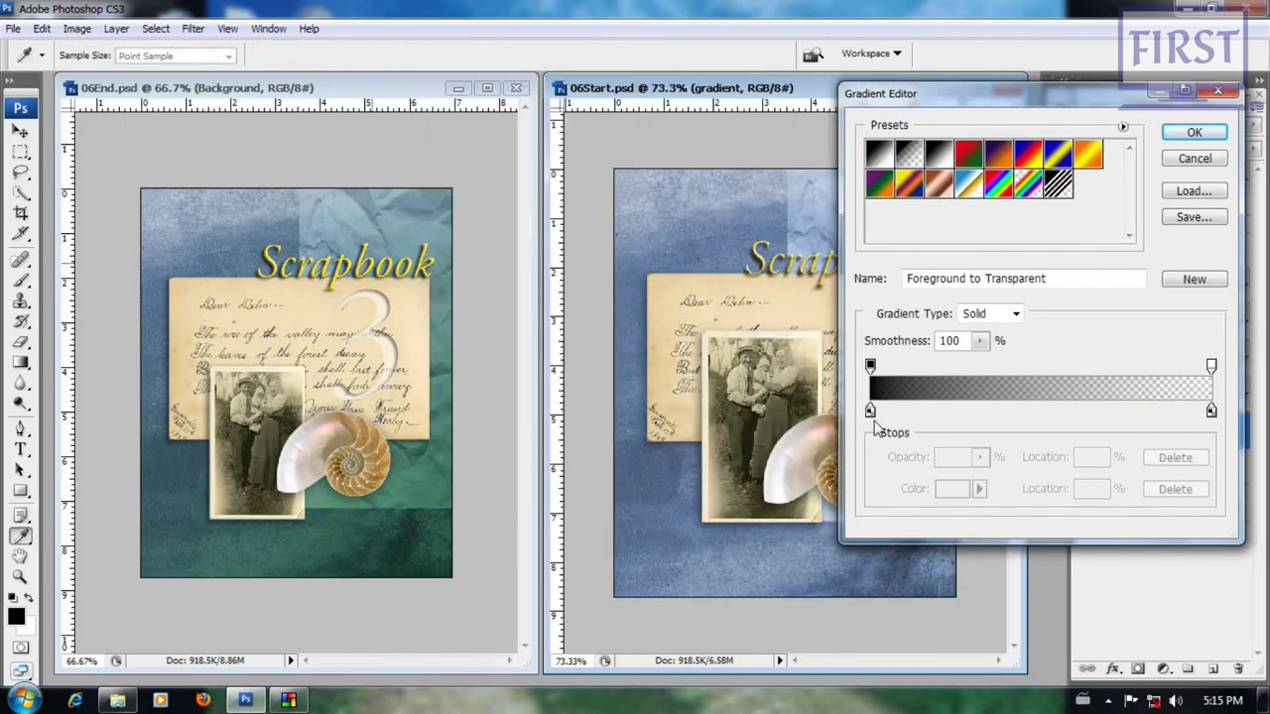
{"action": "left_click", "coordinate": [870, 409]}
{"action": "left_click", "coordinate": [952, 488]}
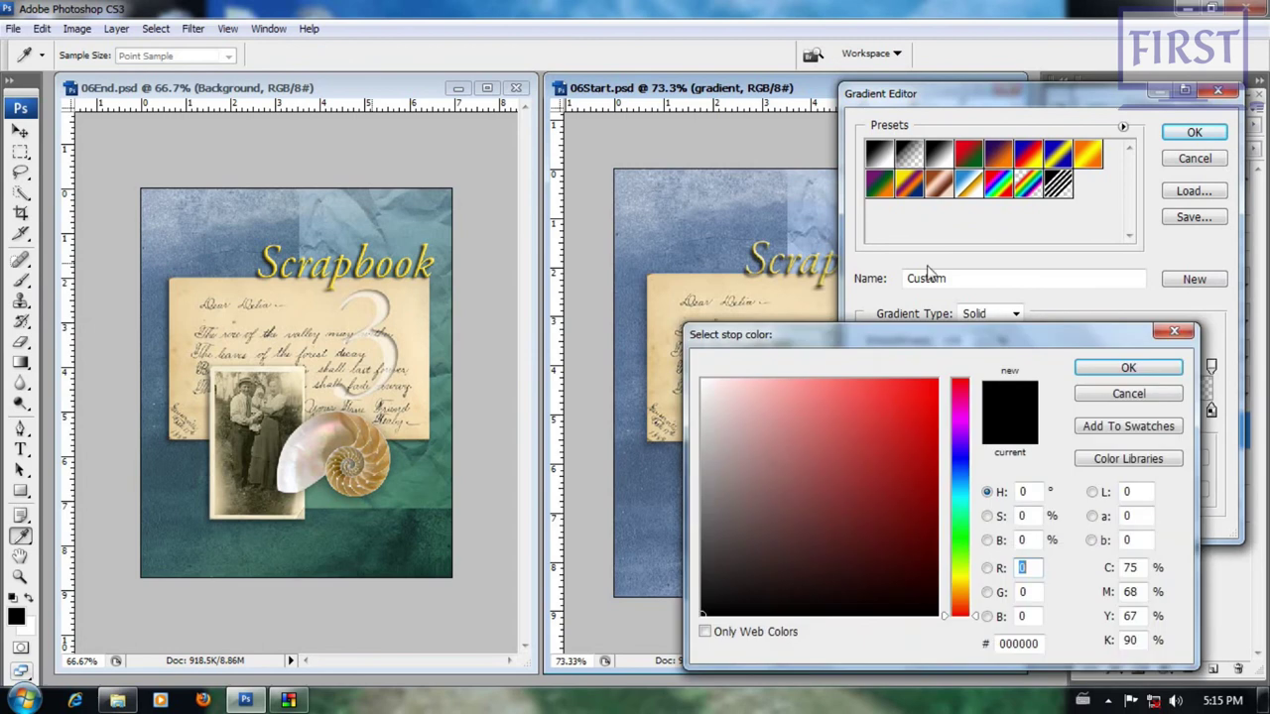
{"action": "left_click", "coordinate": [962, 552]}
{"action": "left_click_drag", "start_coordinate": [962, 553], "coordinate": [960, 527]}
{"action": "left_click", "coordinate": [931, 503]}
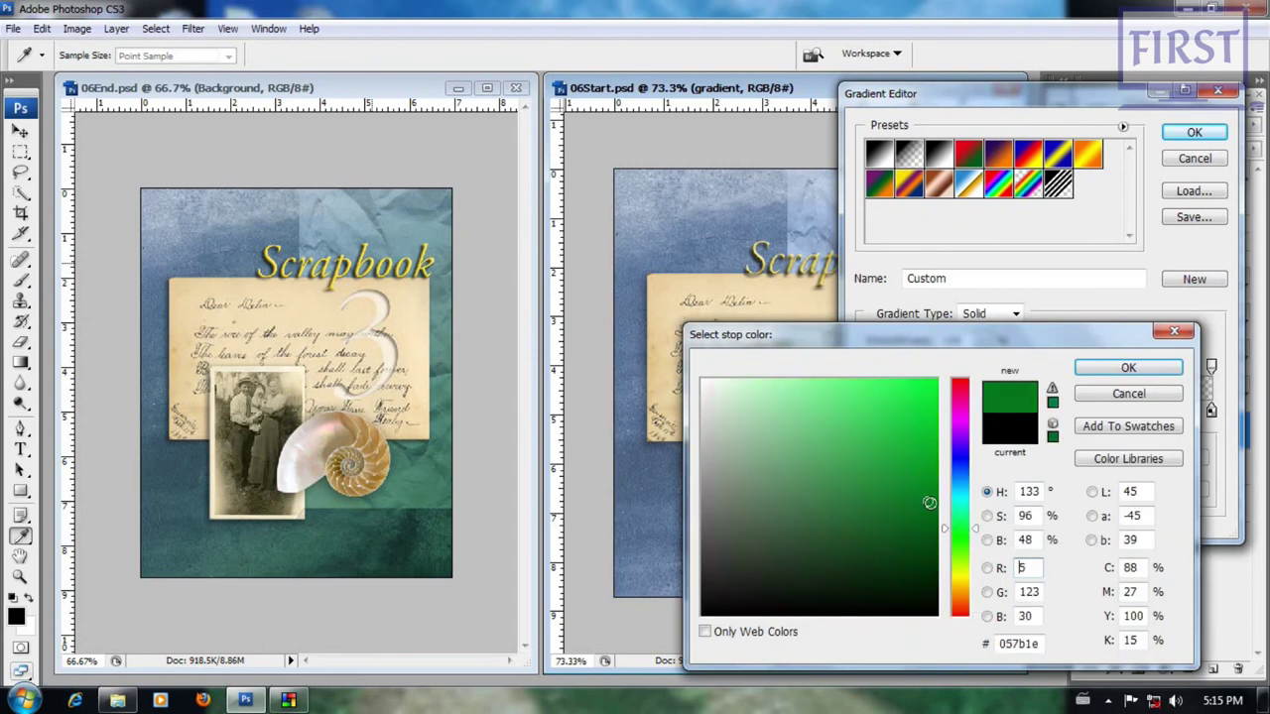
{"action": "left_click", "coordinate": [1111, 373]}
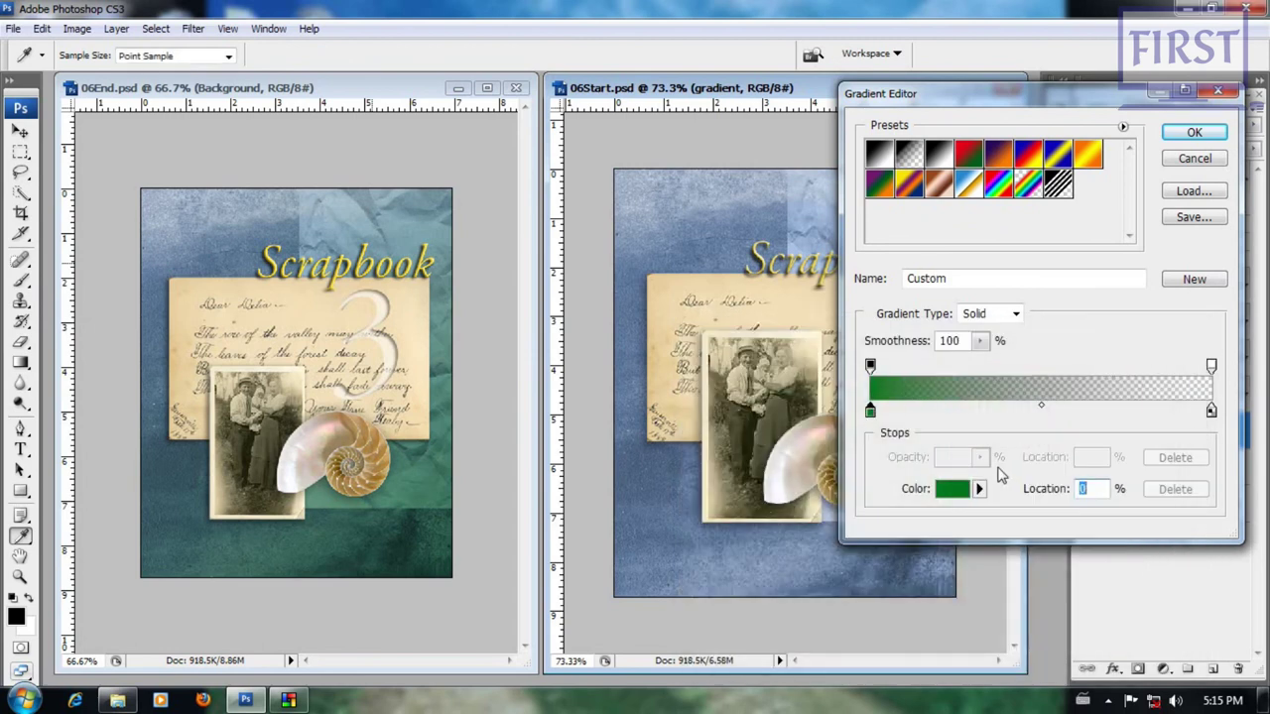
{"action": "left_click", "coordinate": [1213, 135]}
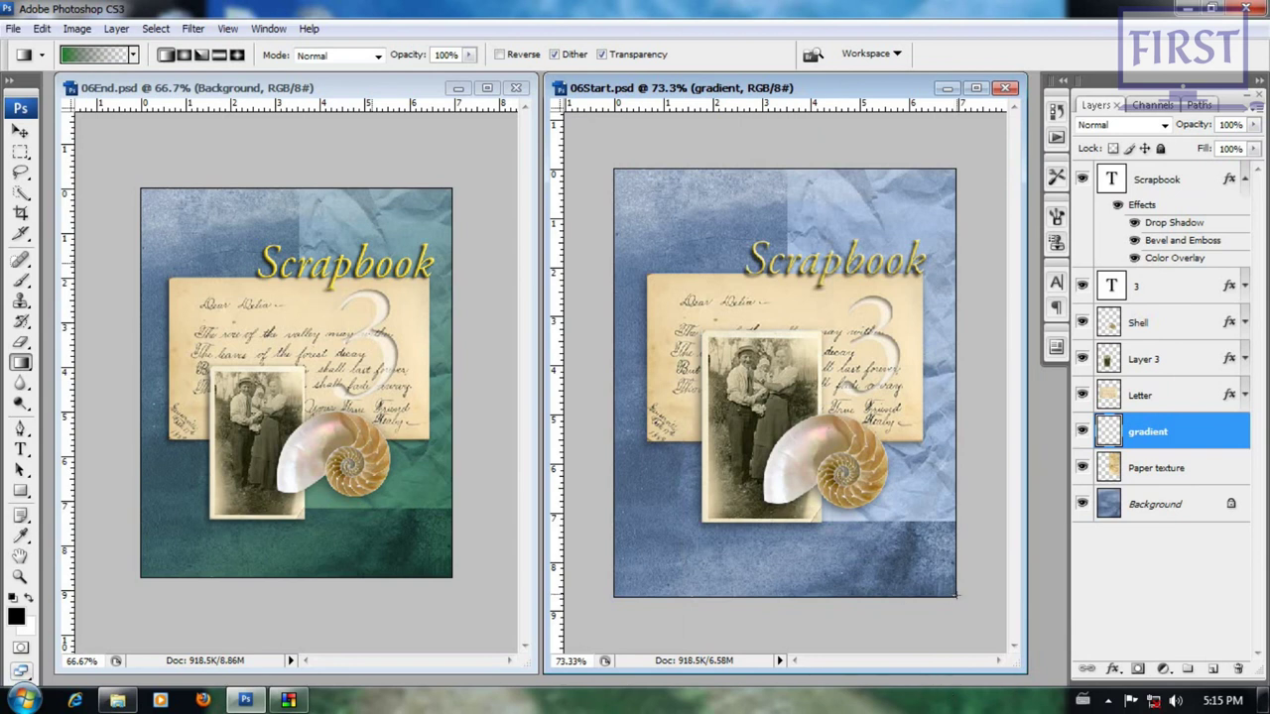
{"action": "left_click_drag", "start_coordinate": [952, 592], "coordinate": [617, 173]}
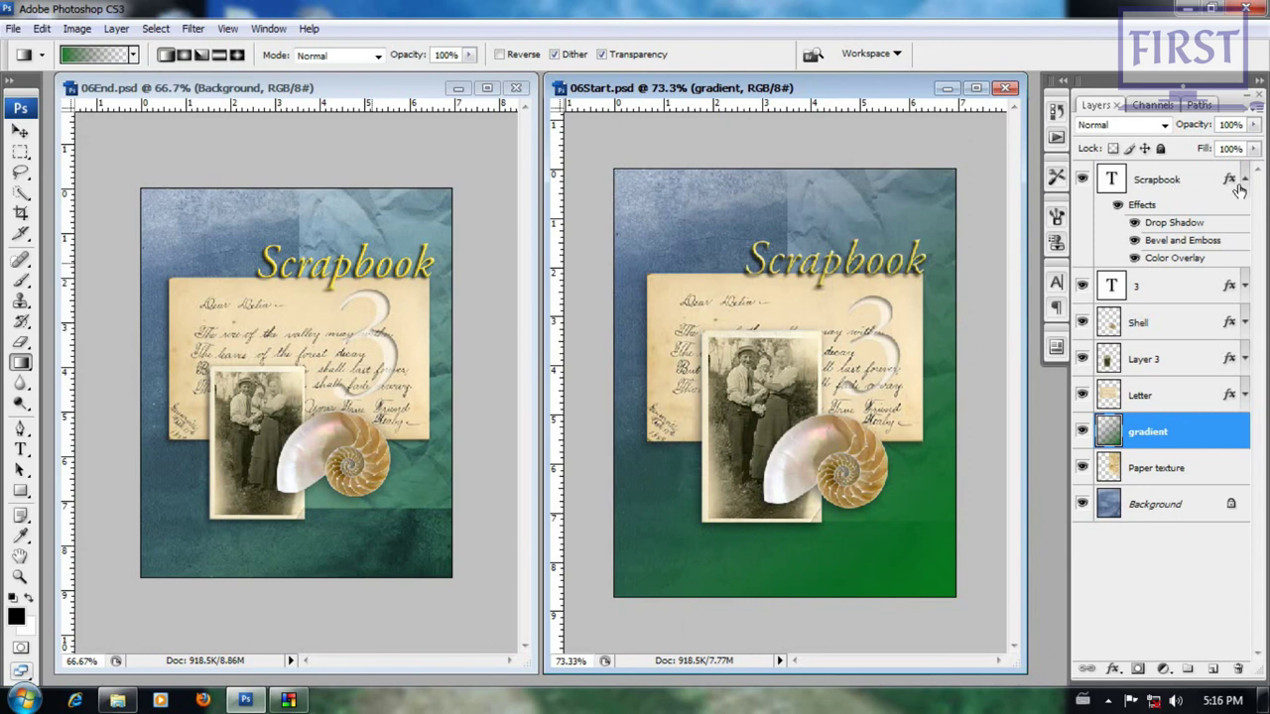
- Set the gradient layer to Multiply blending with 86% fill
{"action": "left_click", "coordinate": [1243, 181]}
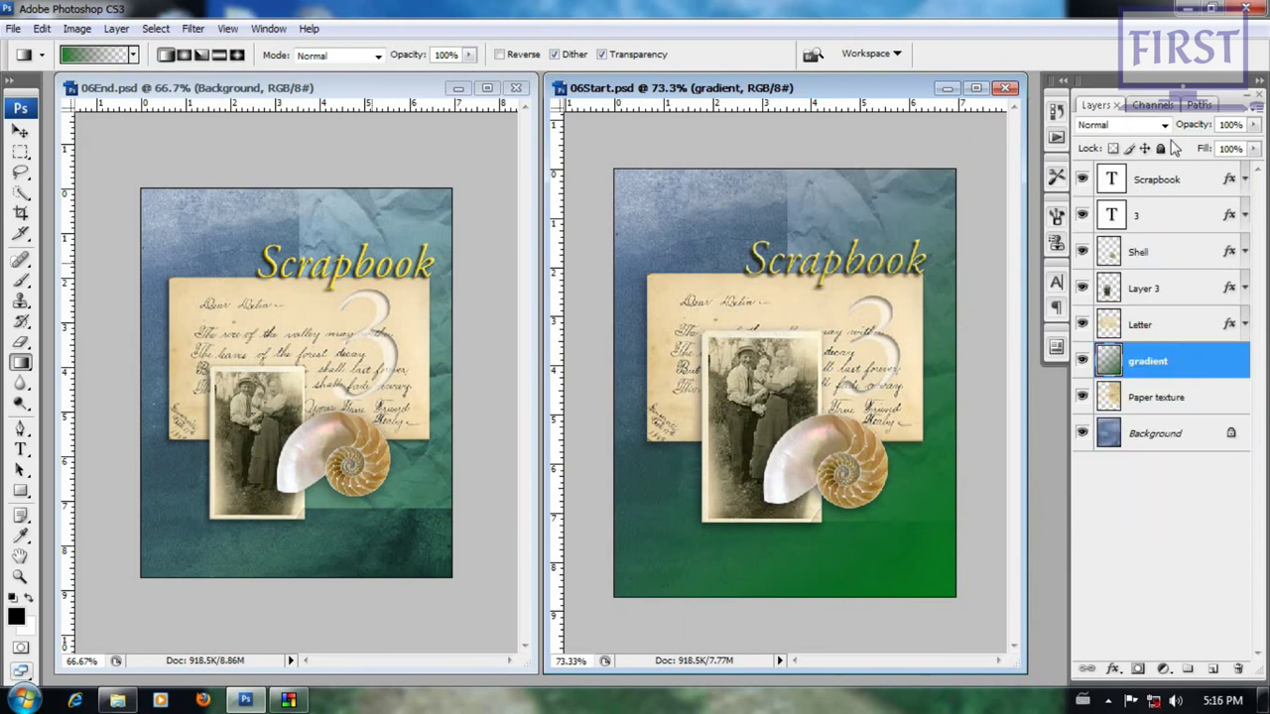
{"action": "left_click", "coordinate": [1165, 125]}
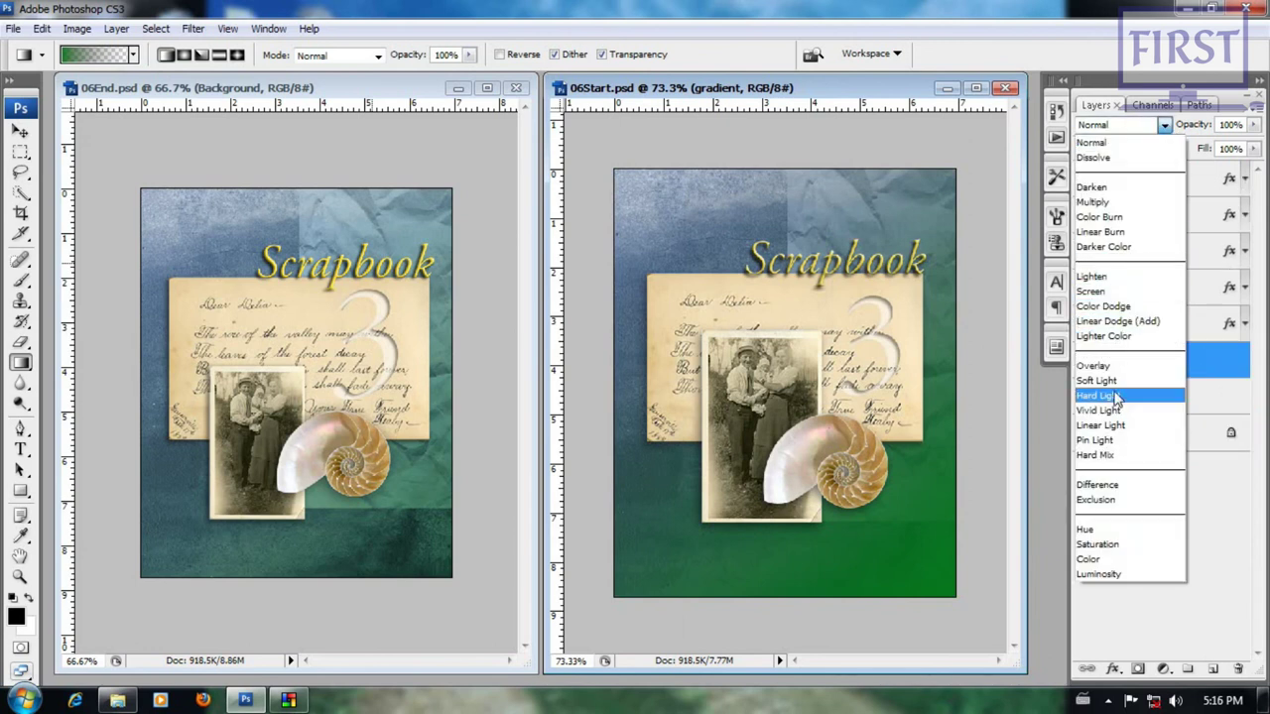
{"action": "left_click", "coordinate": [1123, 204]}
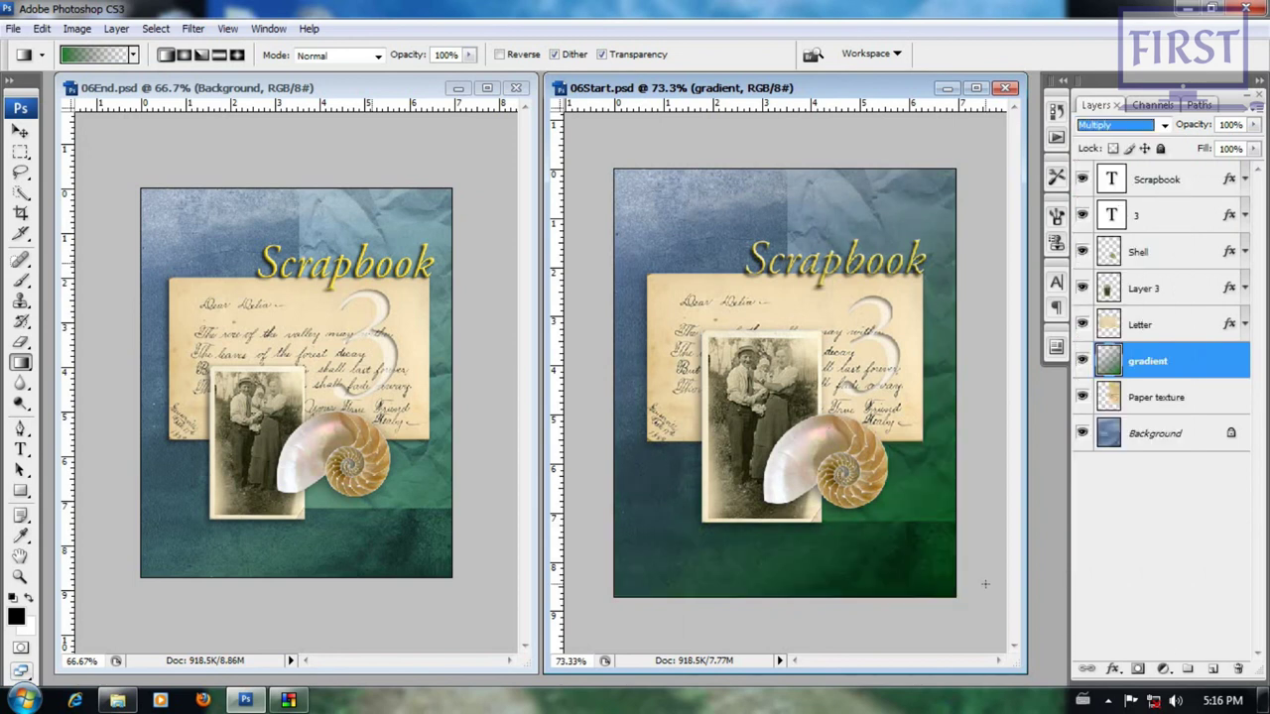
{"action": "left_click_drag", "start_coordinate": [1255, 150], "coordinate": [1236, 173]}
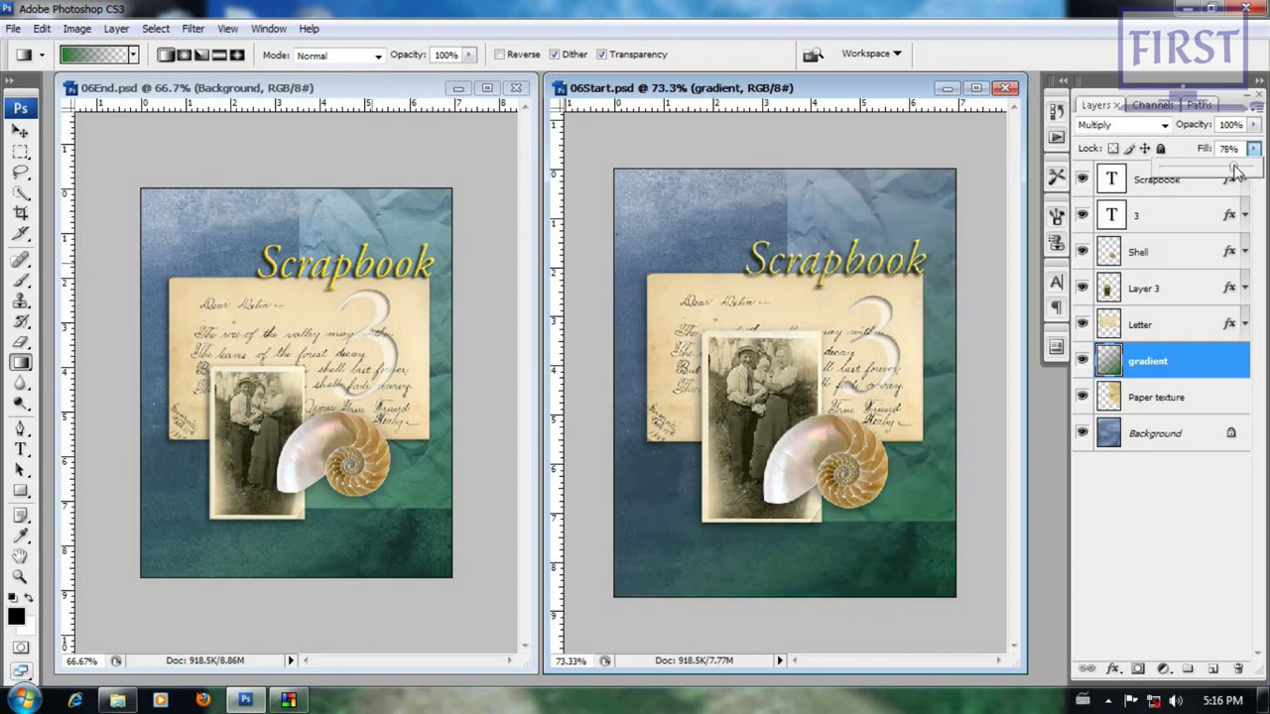
{"action": "left_click_drag", "start_coordinate": [1236, 173], "coordinate": [1247, 171]}
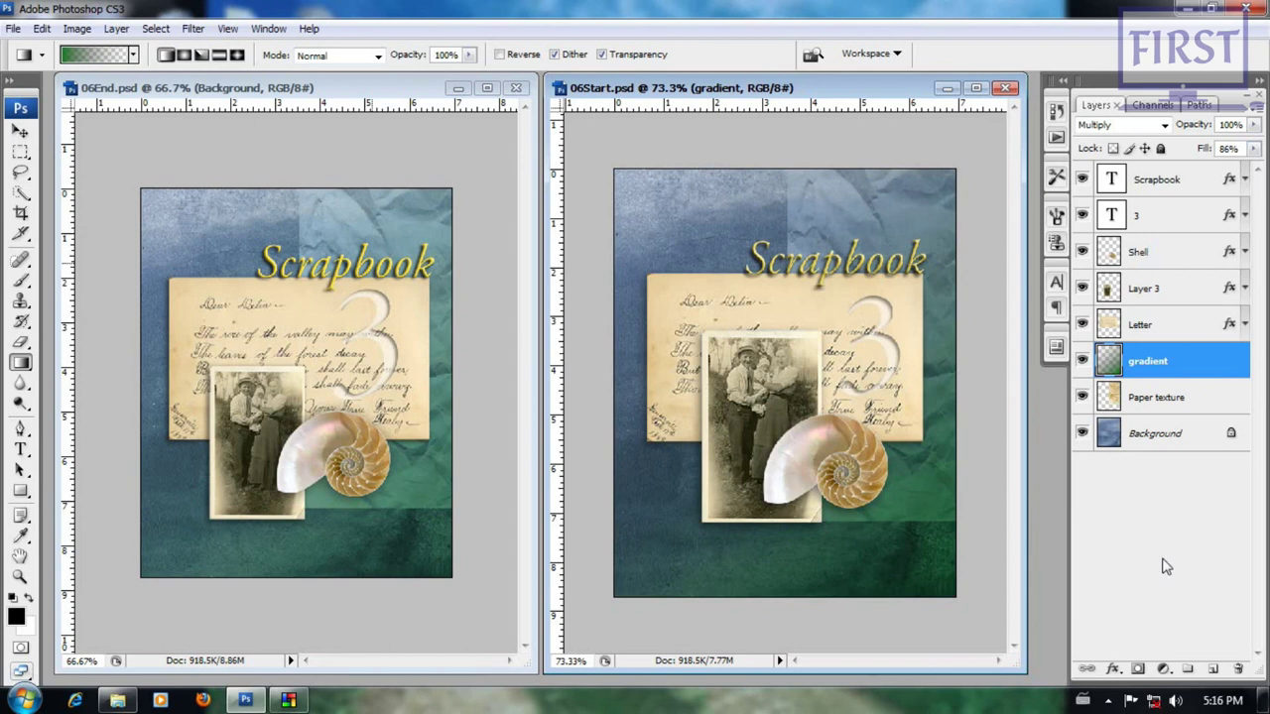
{"action": "left_click_drag", "start_coordinate": [875, 89], "coordinate": [864, 94]}
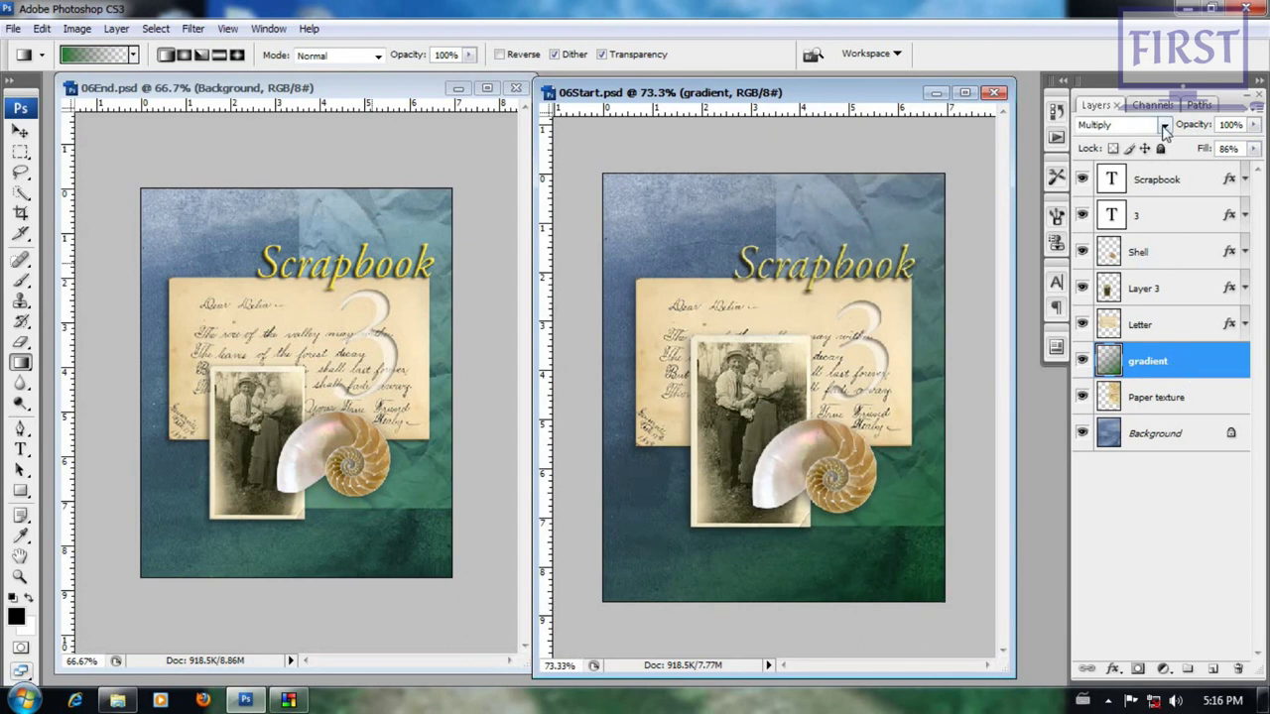
- Zoom 06Start to 66.7% to match the 06End view
{"action": "key", "text": "ctrl+minus"}
{"action": "key", "text": "ctrl+0"}
{"action": "key", "text": "ctrl+minus"}
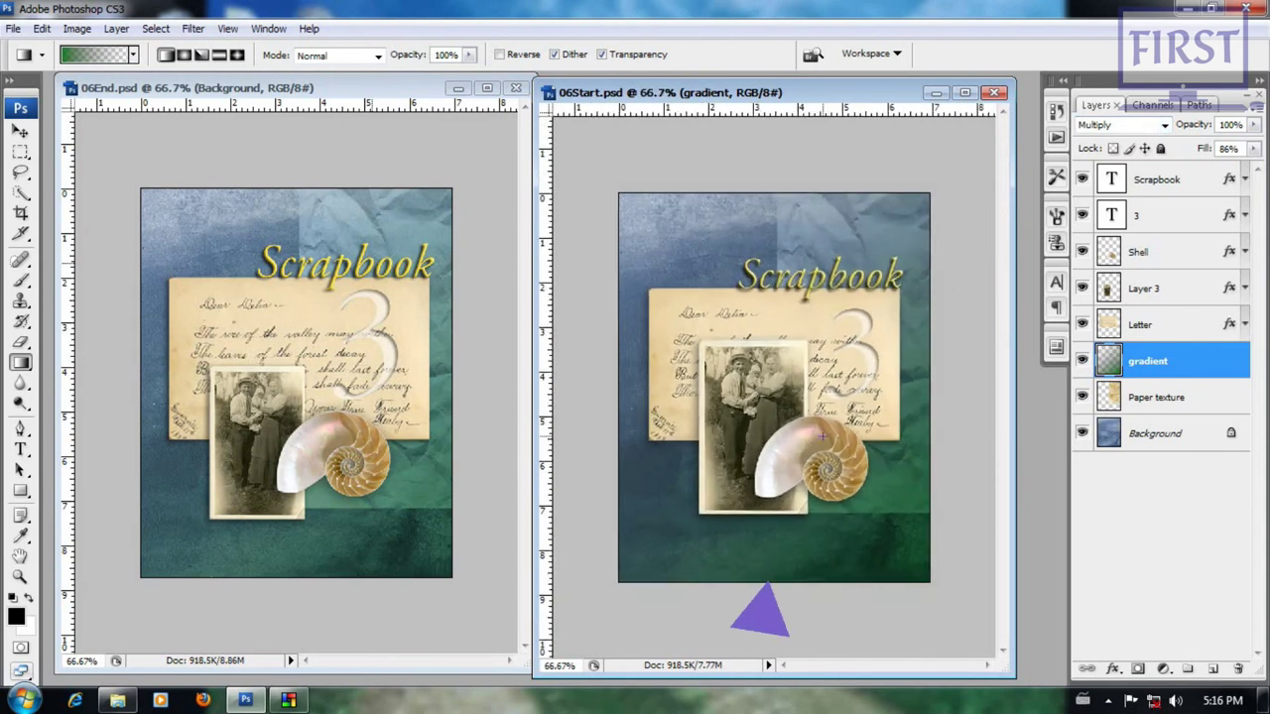